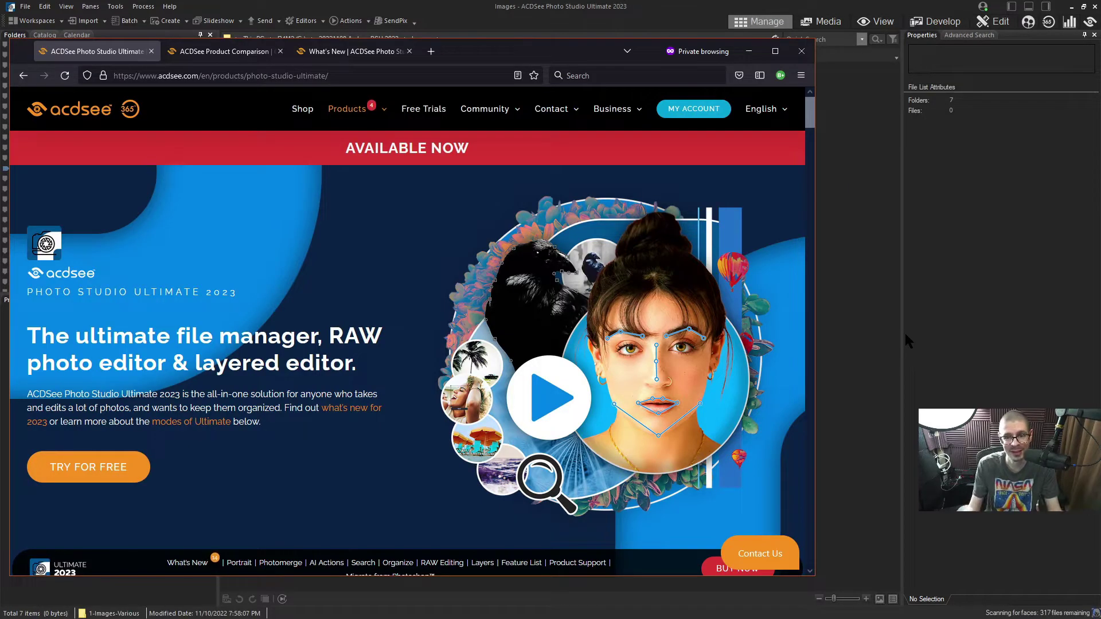
Maximize Firefox so the ACDSee Photo Studio Ultimate 2023 product page fills the screen
key(super+Up)
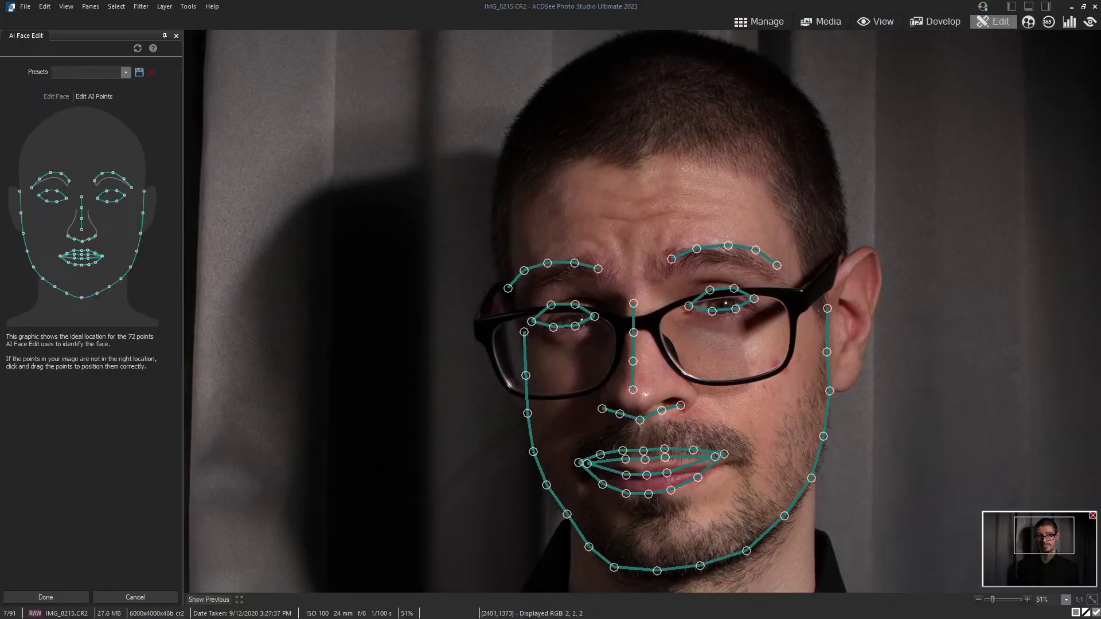
Increase Face Width on the Edit Face tab to widen the portrait's face
click(56, 96)
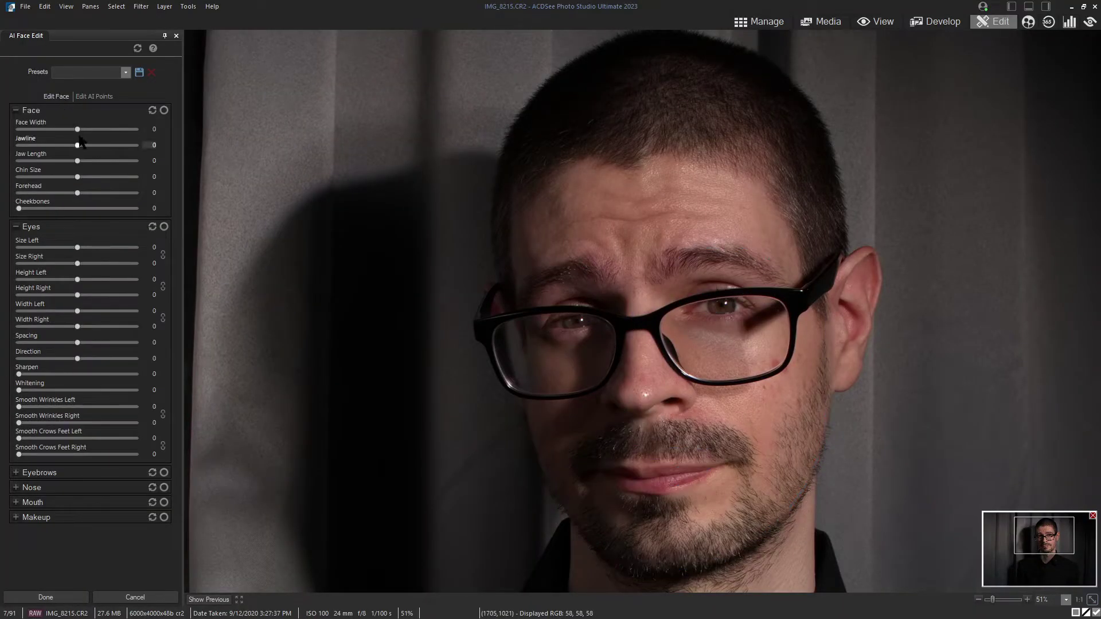
drag(78, 130, 157, 129)
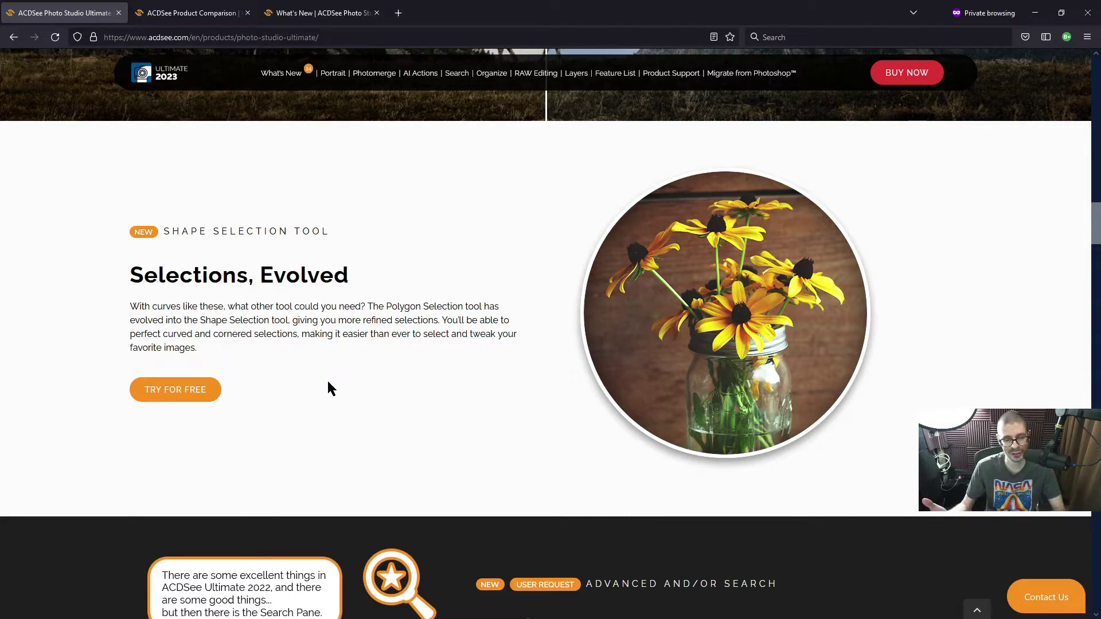
drag(1094, 224, 1093, 253)
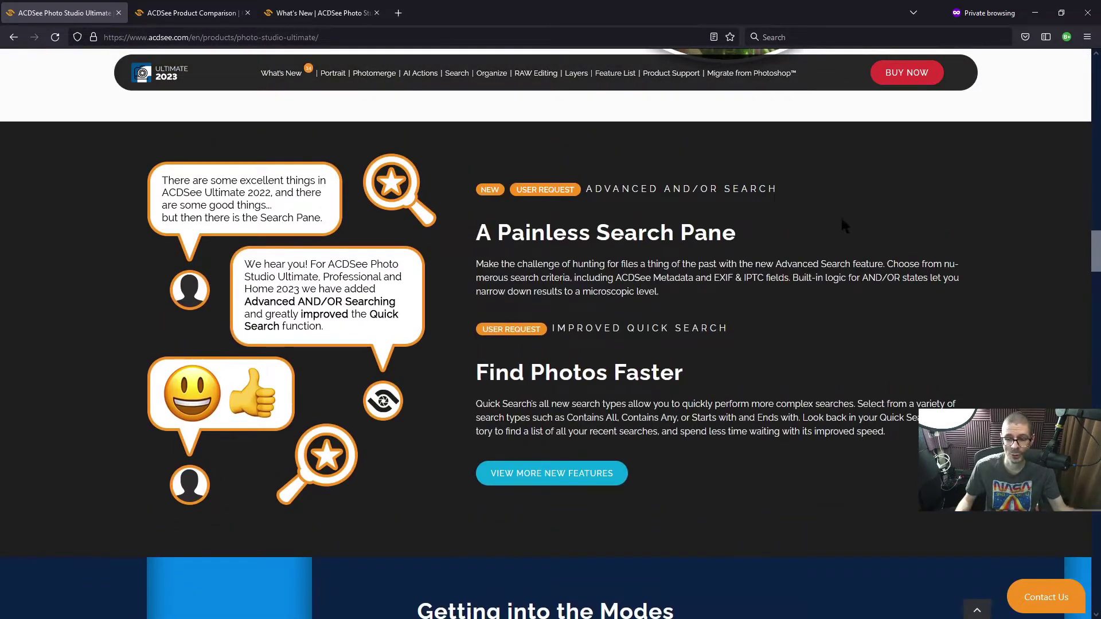
scroll(839, 214, down, 5)
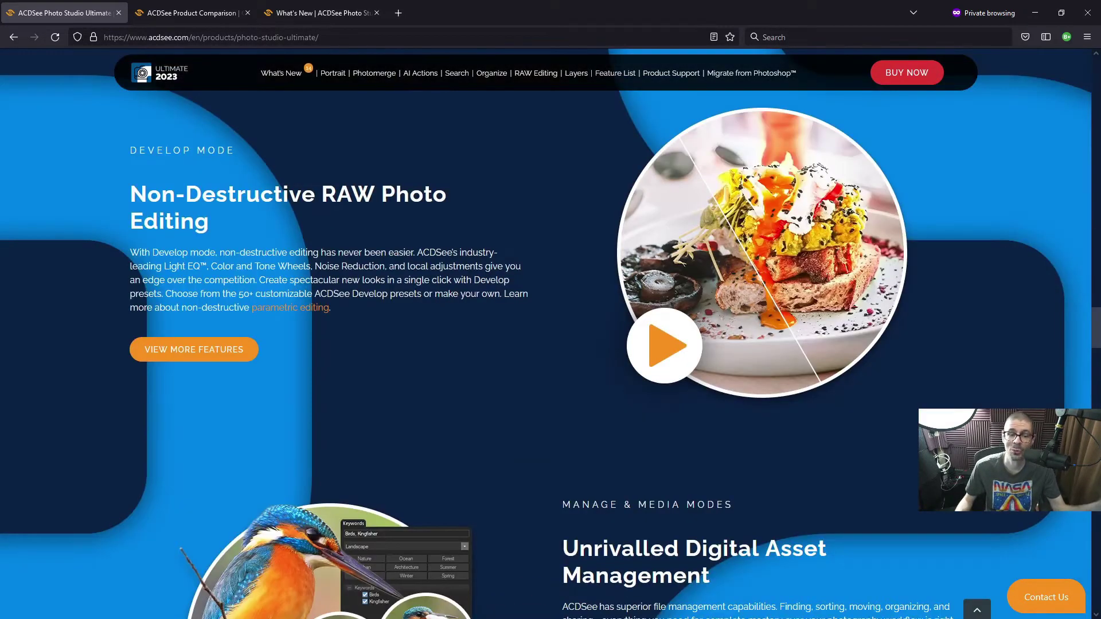
scroll(550, 344, down, 10)
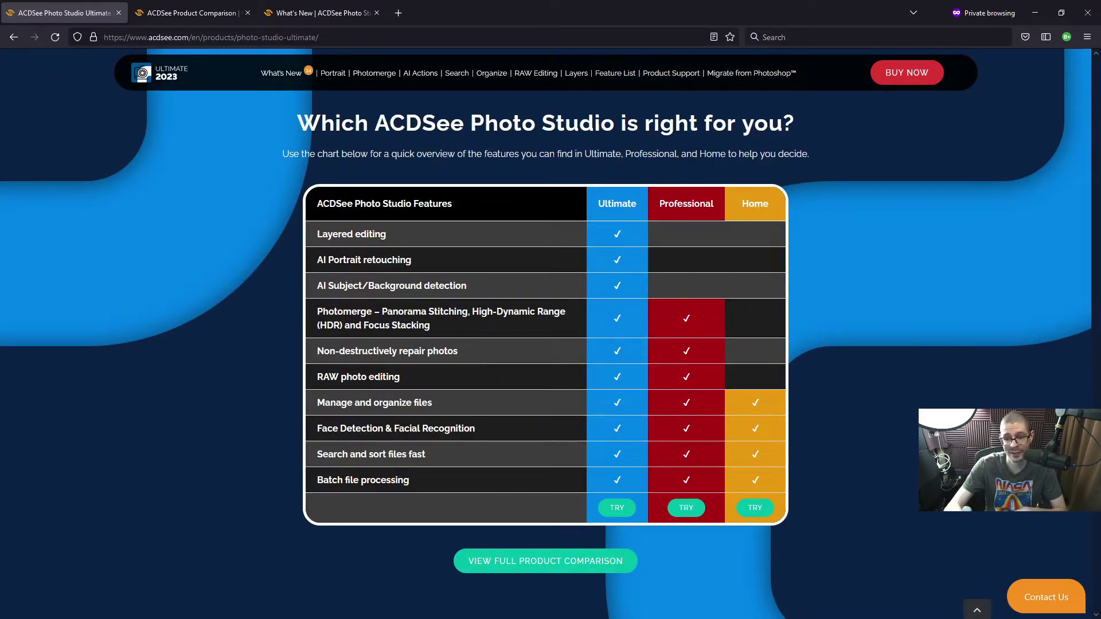
Switch back to ACDSee Manage mode showing the 243 photos in 1-Images-Various
key(alt+Tab)
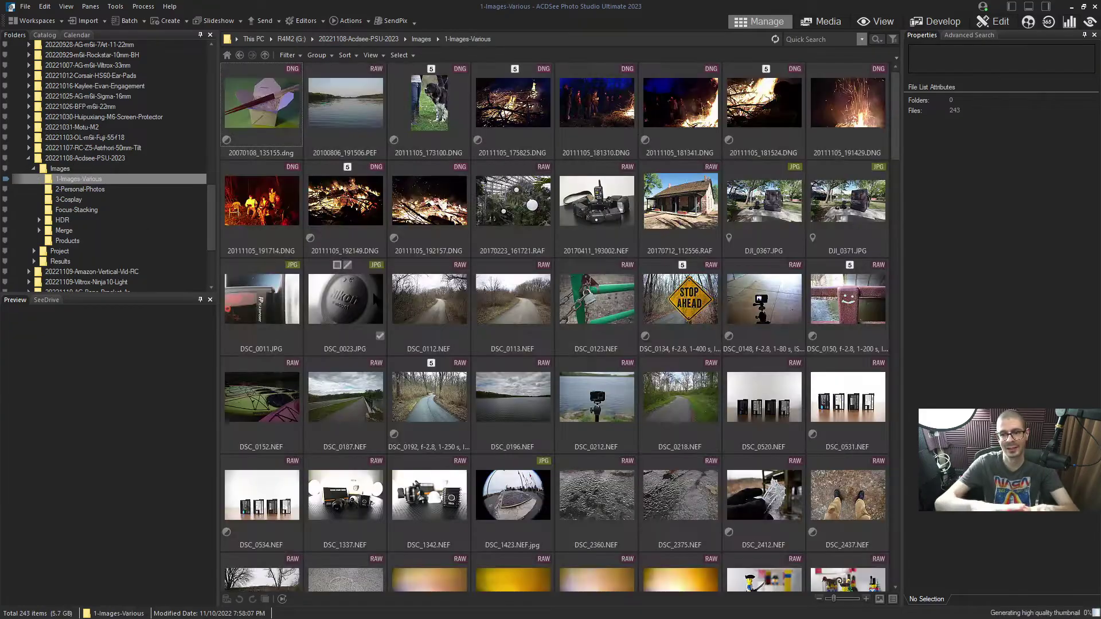
Group the thumbnails by camera, then jump to the HERO9 Black and Canon PowerShot S200 groups
click(348, 55)
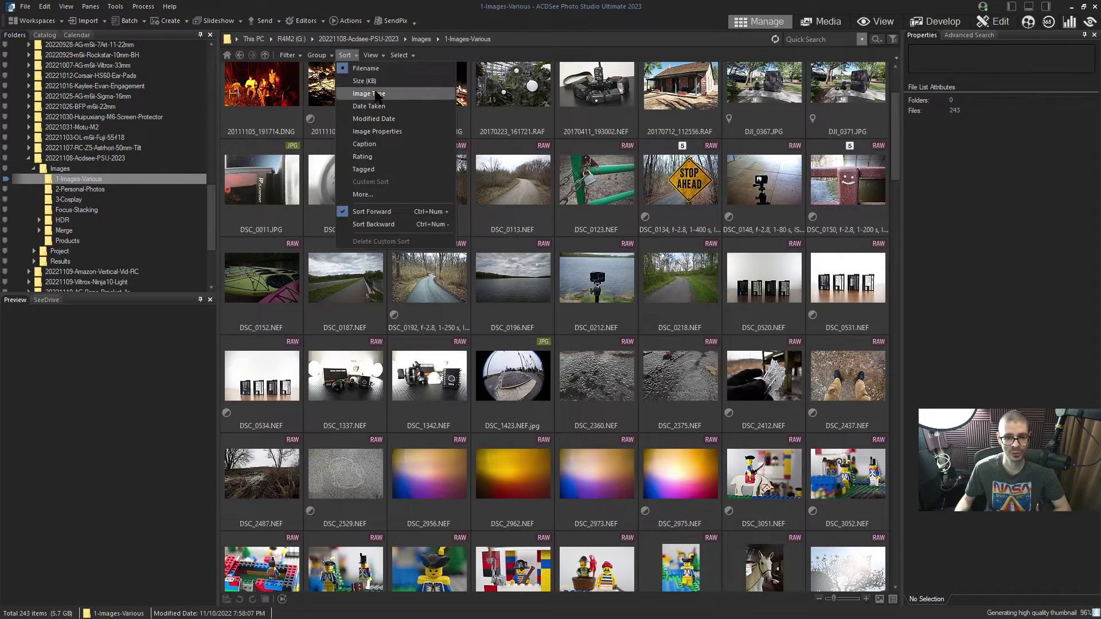
click(316, 55)
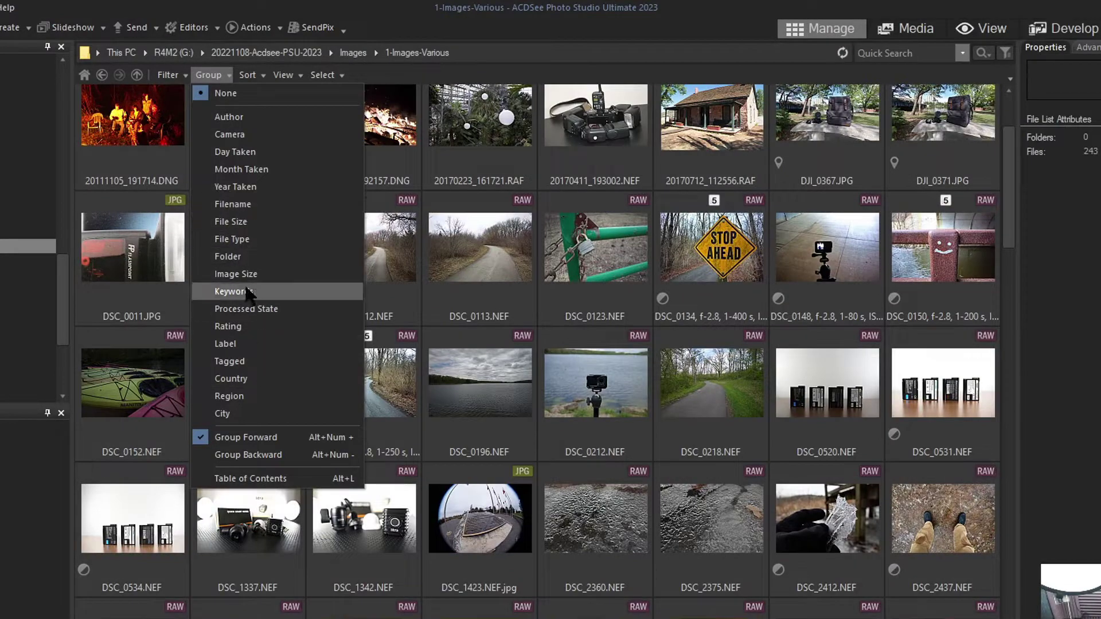
key(Escape)
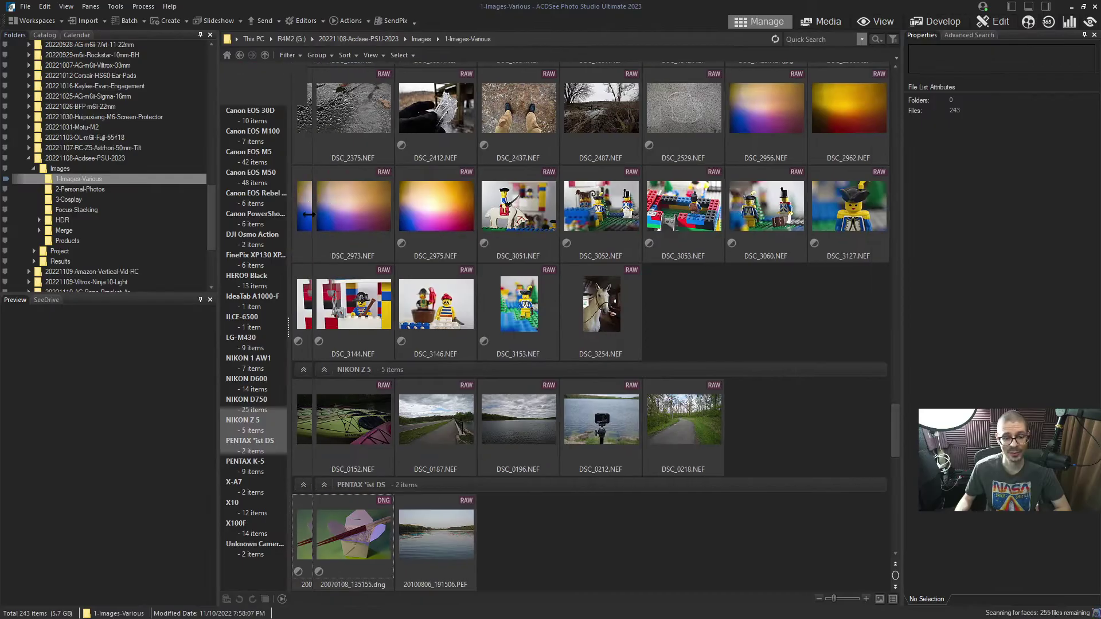
click(275, 297)
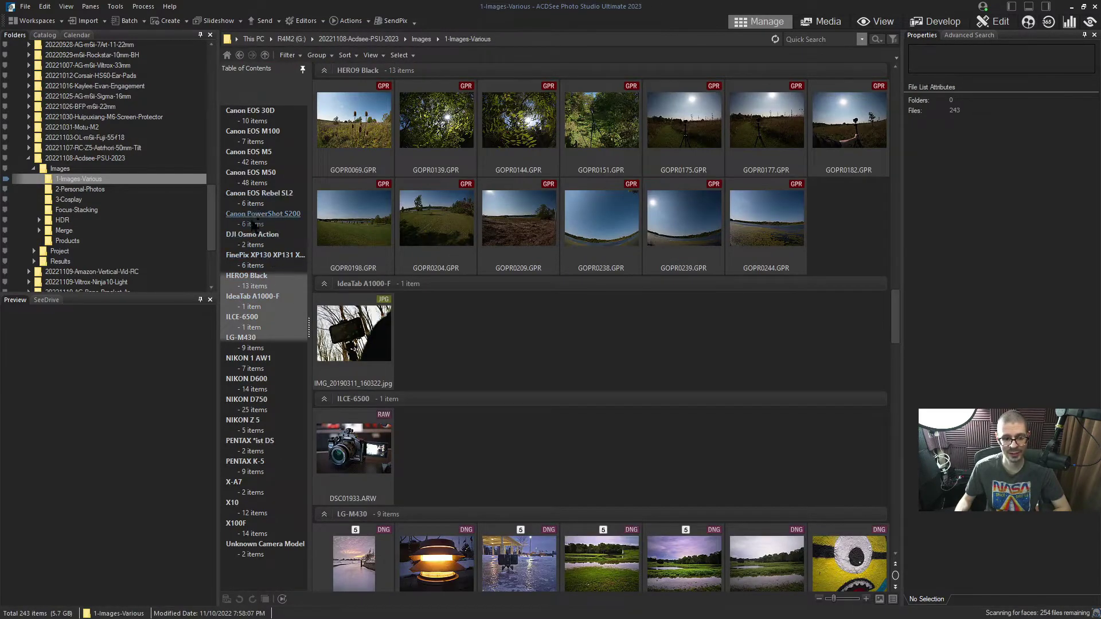
click(256, 215)
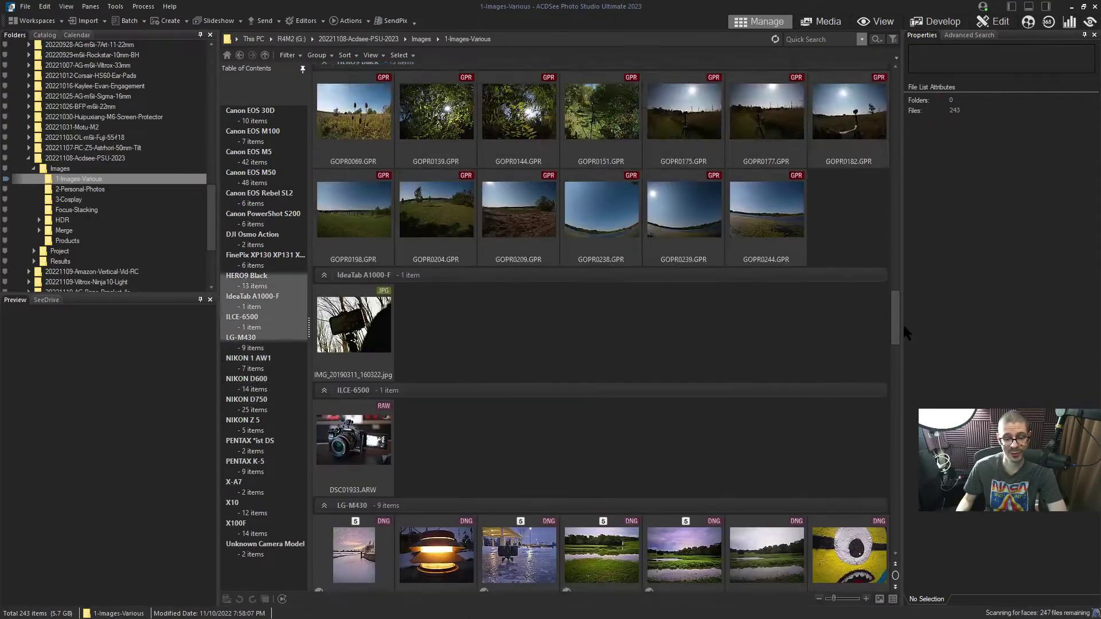
drag(897, 390, 930, 147)
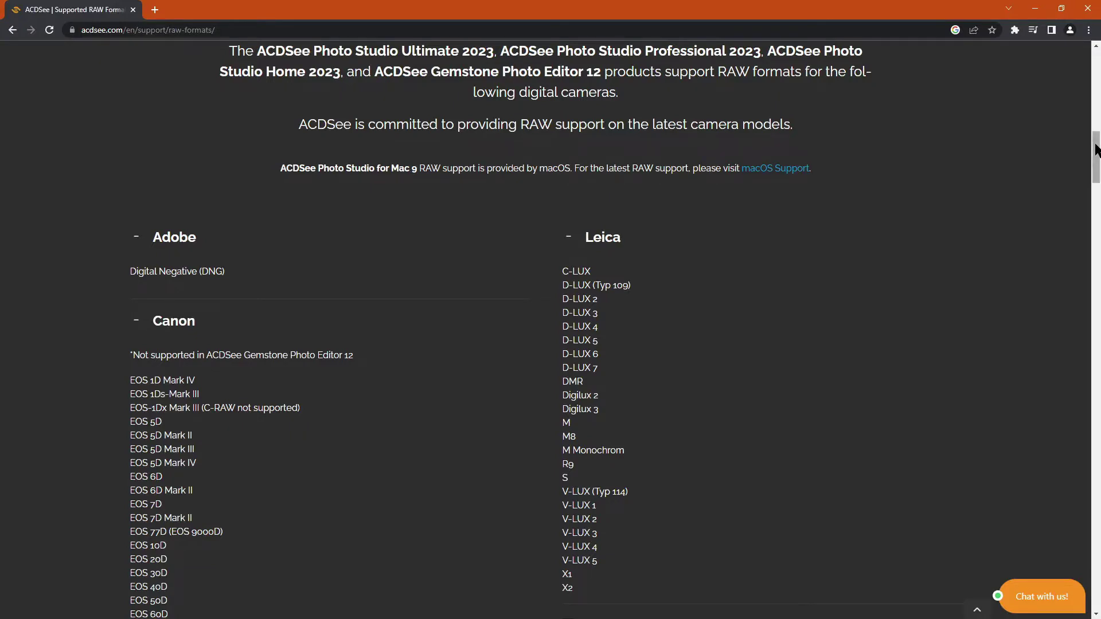
drag(1095, 149, 1076, 222)
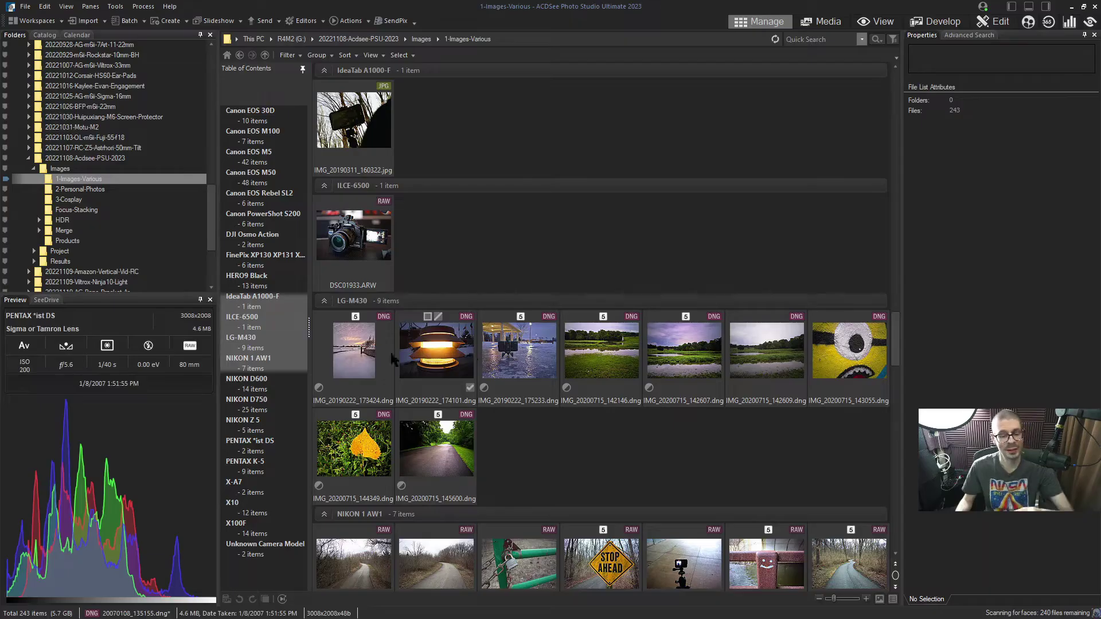
Select the nine LG-M430 photos, rate them 4 and give them a green label
click(388, 357)
shift+click(424, 447)
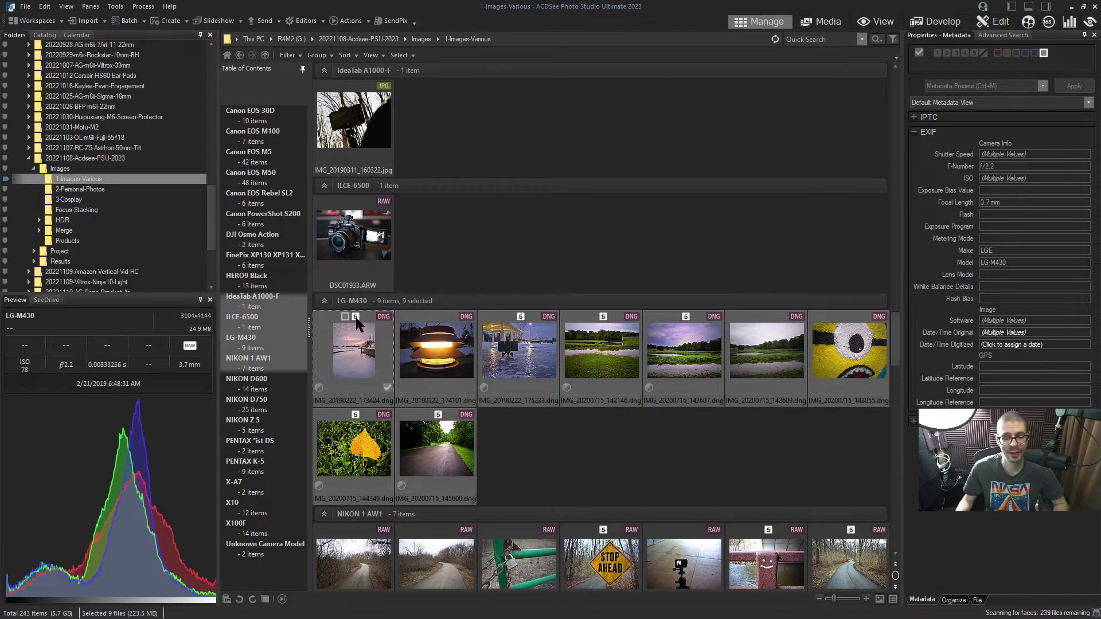
mouse_move(355, 316)
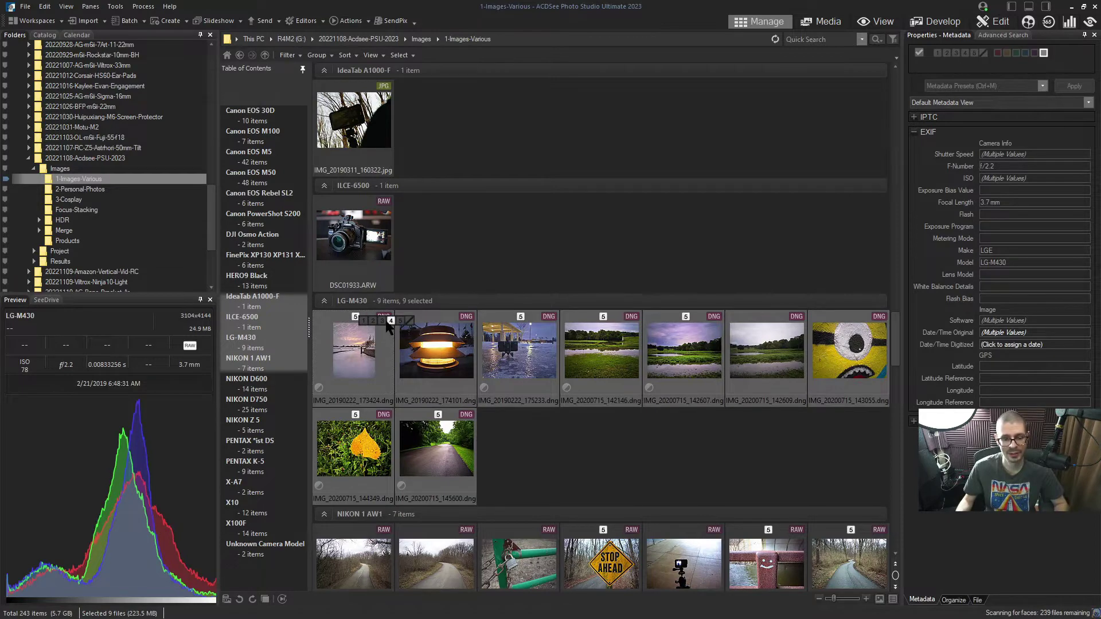
click(387, 321)
key(alt+3)
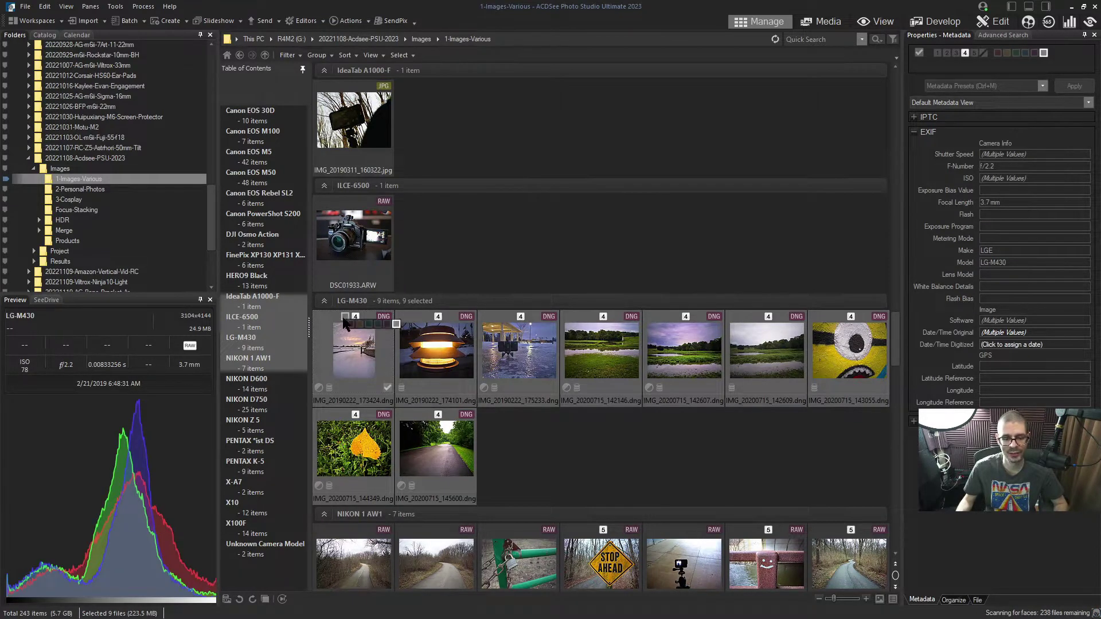
Filter to green-labelled photos, then clear the filter and select GOPR0239 and GOPR0238
click(287, 55)
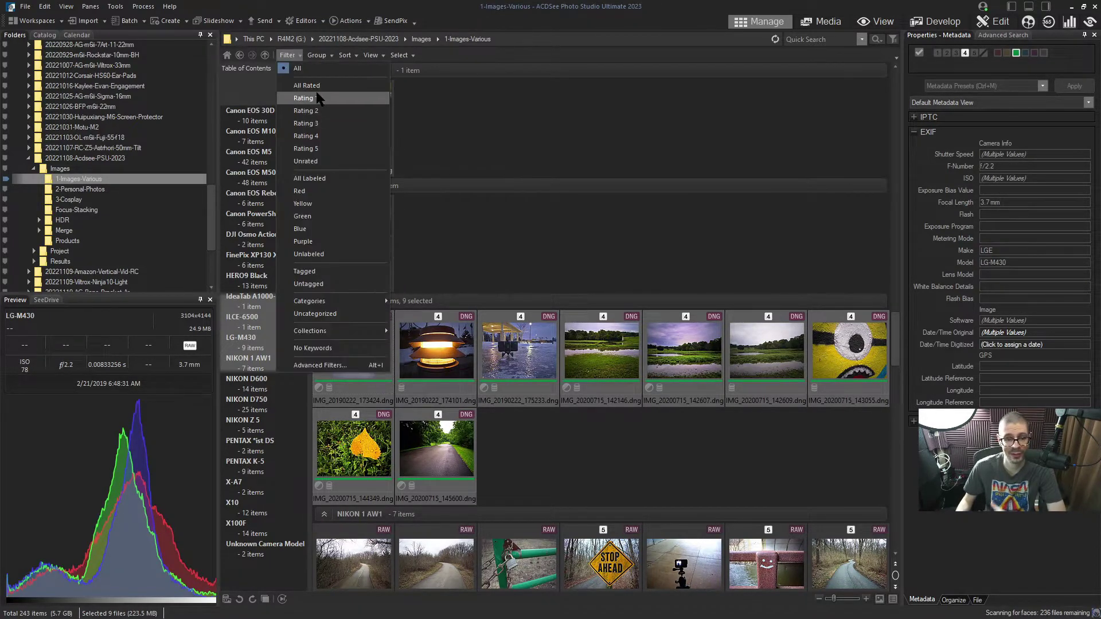
click(315, 85)
click(218, 285)
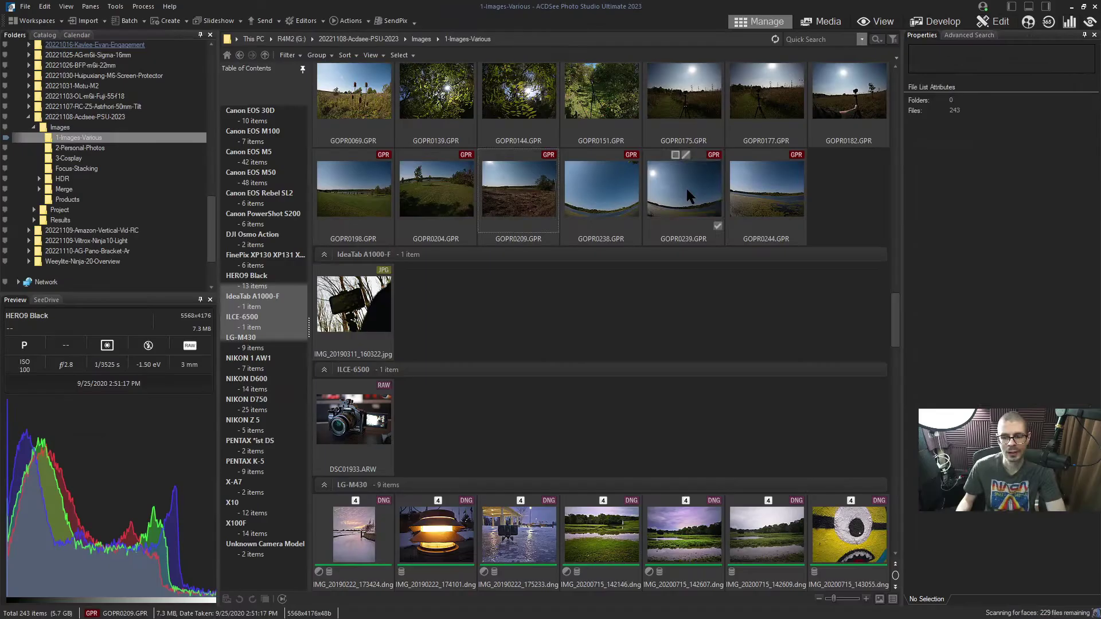
click(686, 188)
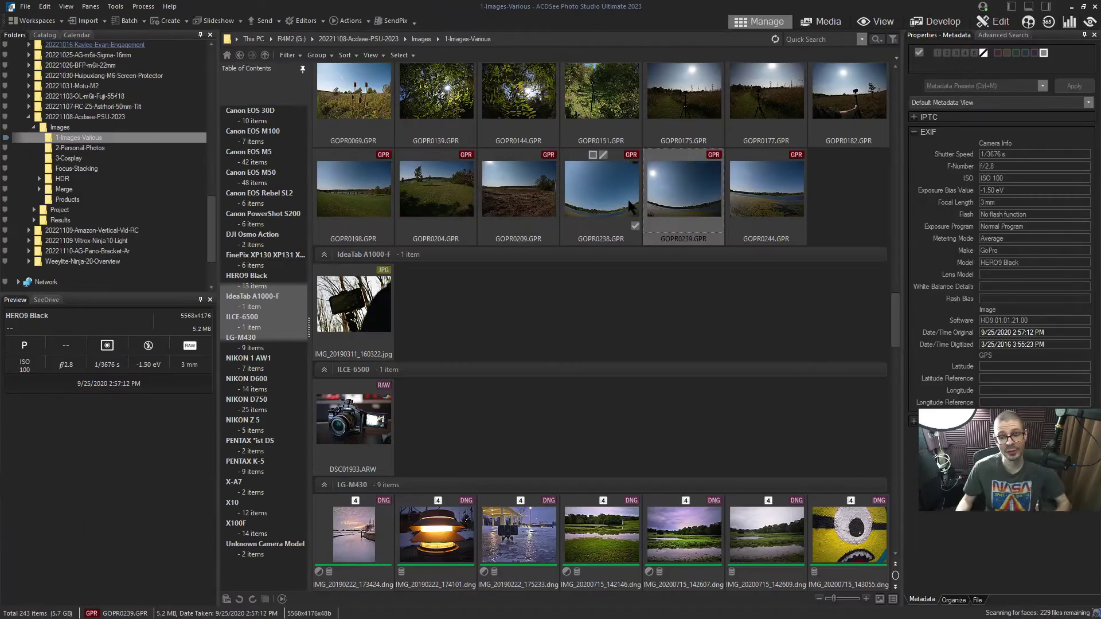
ctrl+click(610, 197)
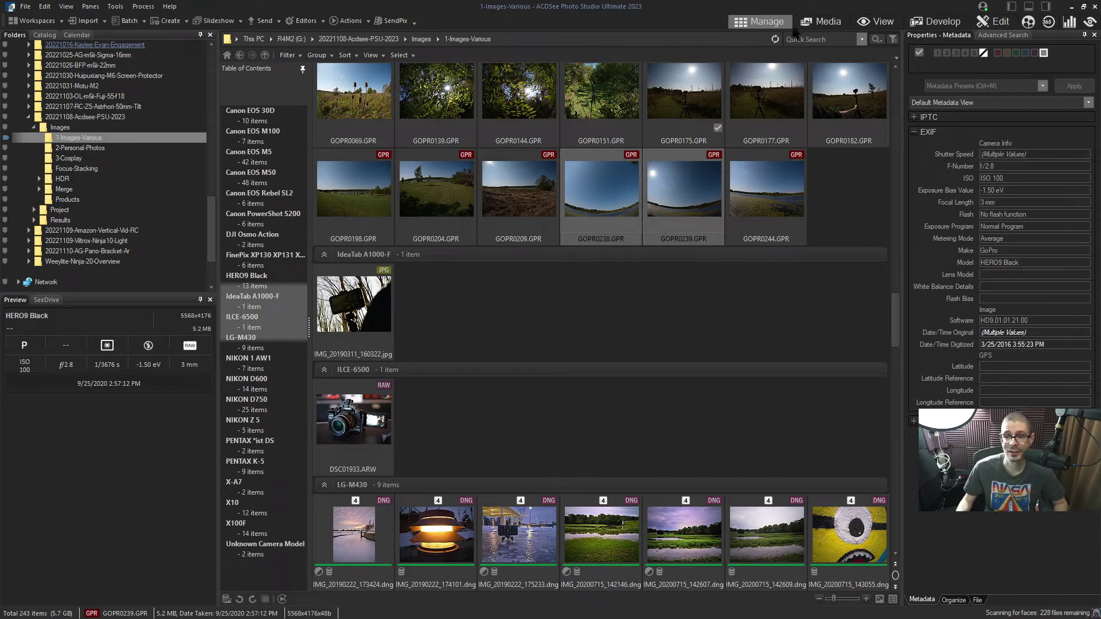
click(116, 6)
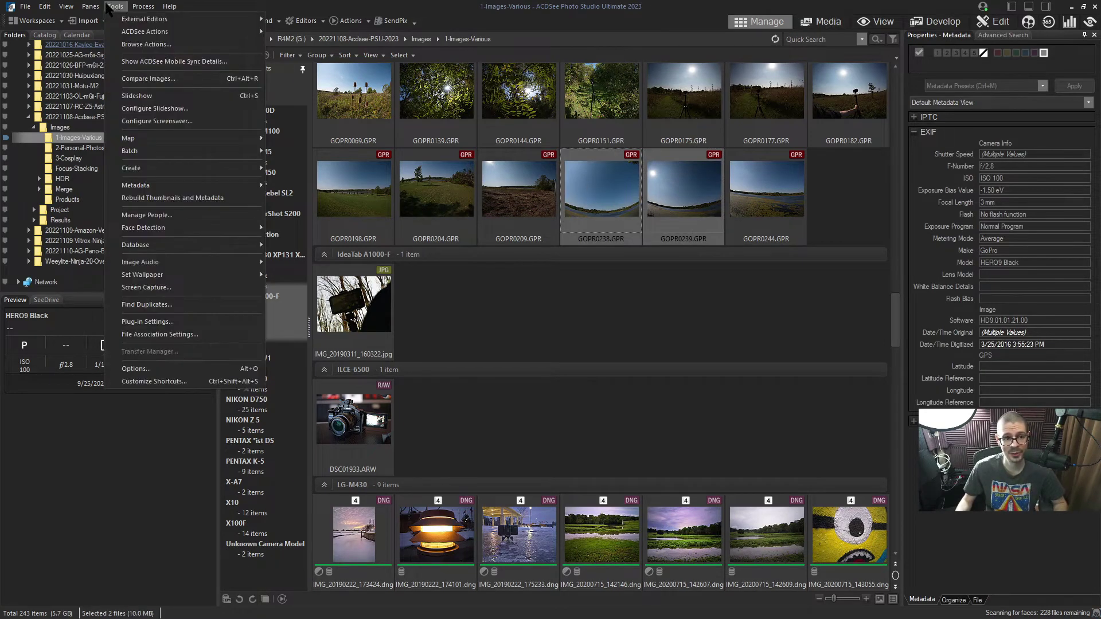
click(158, 79)
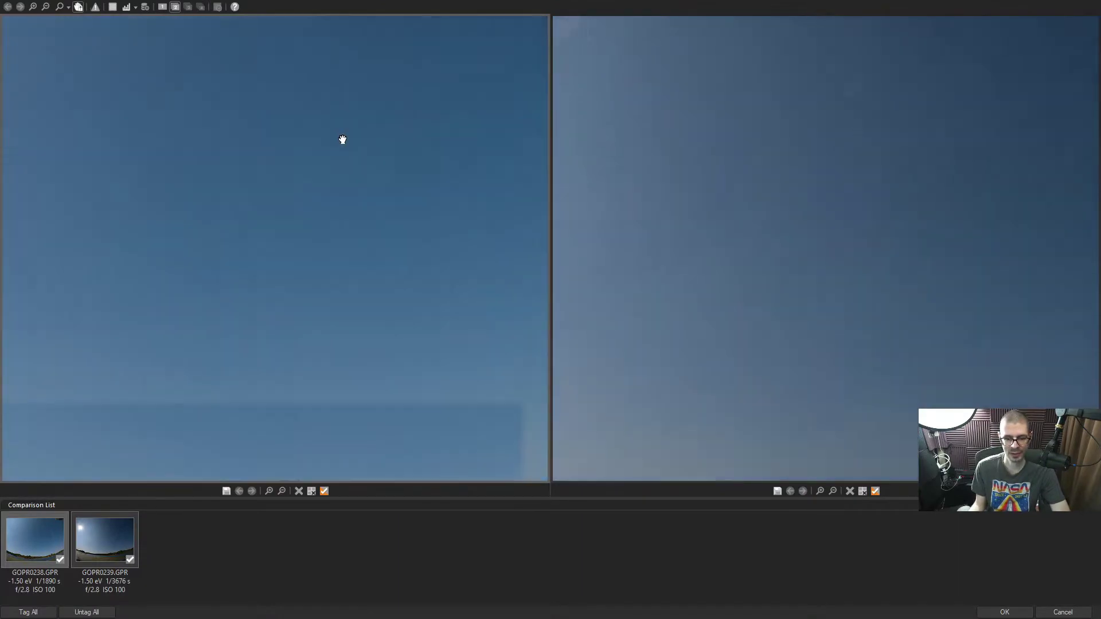
mouse_move(343, 139)
mouse_down()
mouse_move(361, 300)
mouse_move(314, 381)
mouse_move(62, 327)
mouse_move(2, 331)
mouse_move(298, 336)
mouse_up()
mouse_move(433, 339)
mouse_down()
mouse_move(757, 440)
mouse_move(770, 399)
mouse_up()
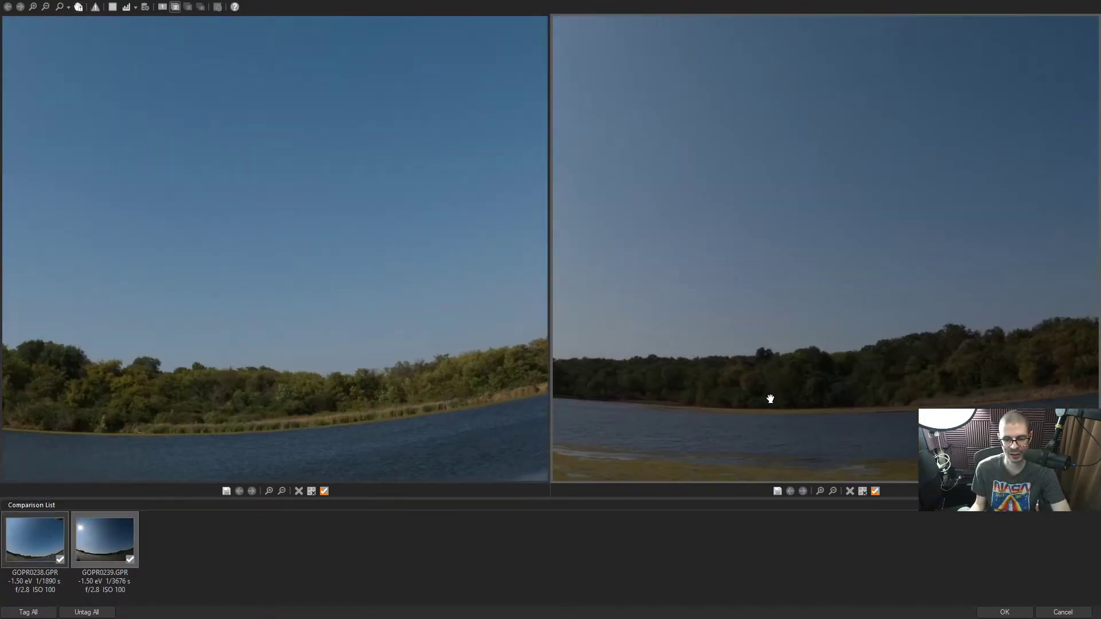
scroll(416, 330, up, 2)
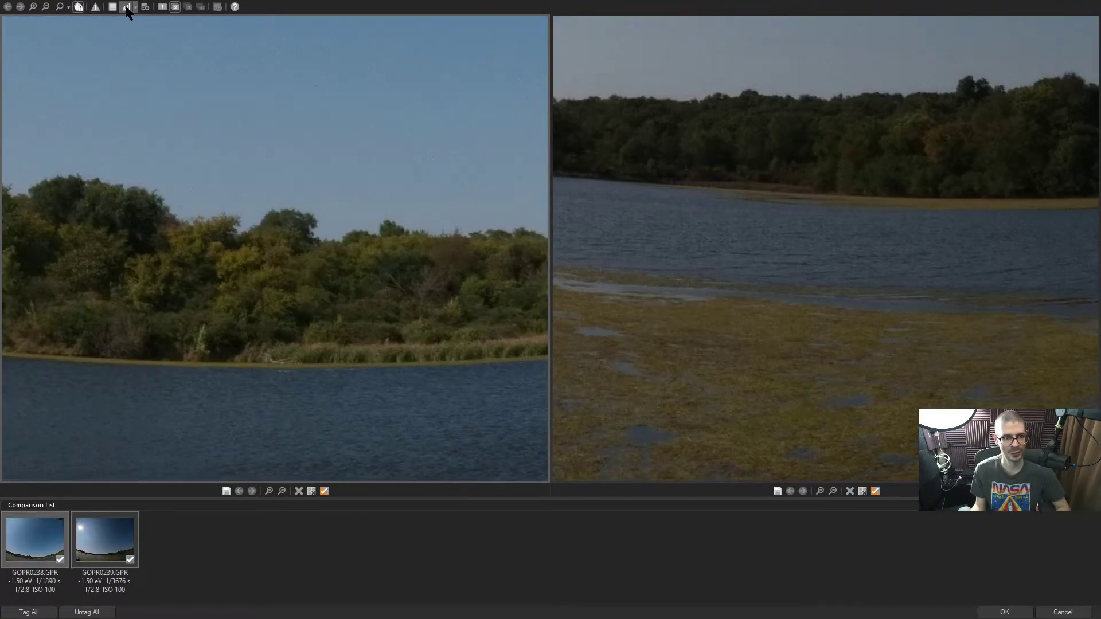
click(129, 9)
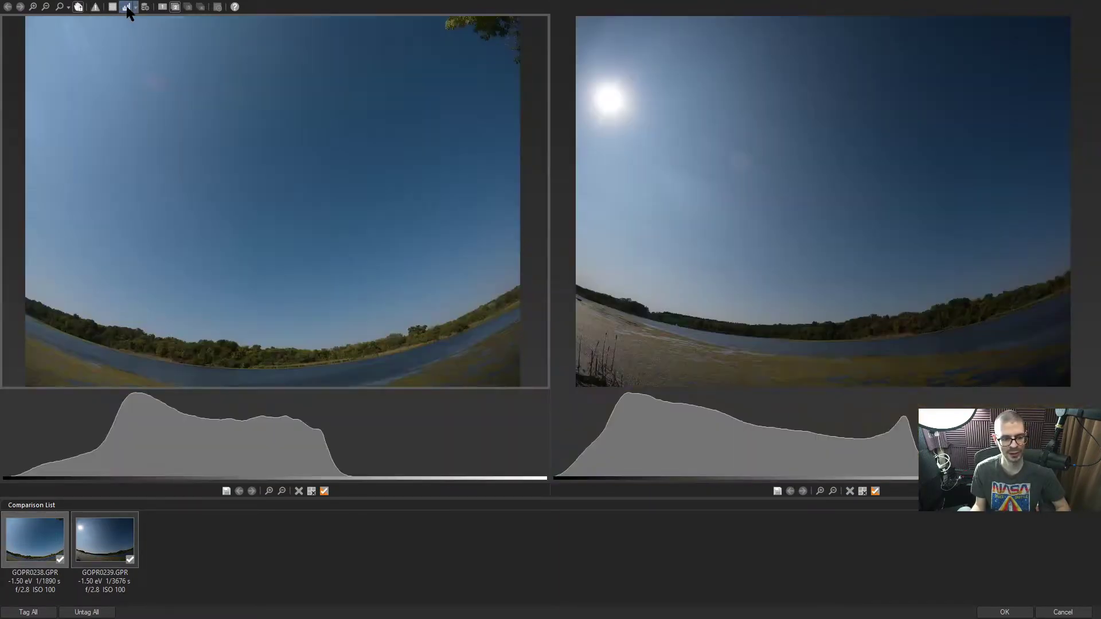
click(112, 8)
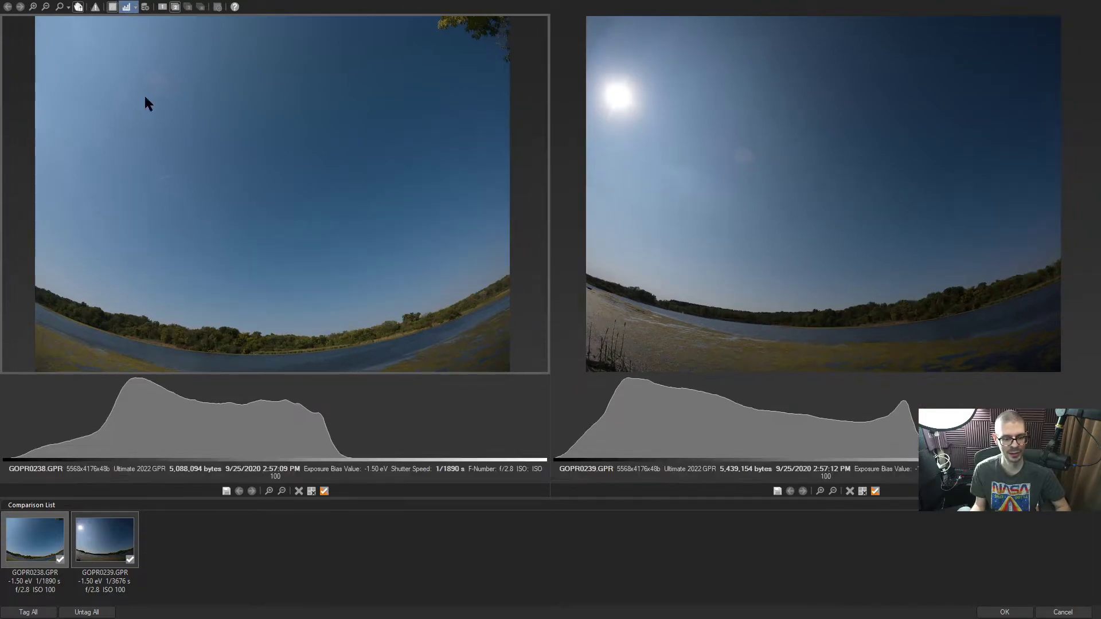
key(Escape)
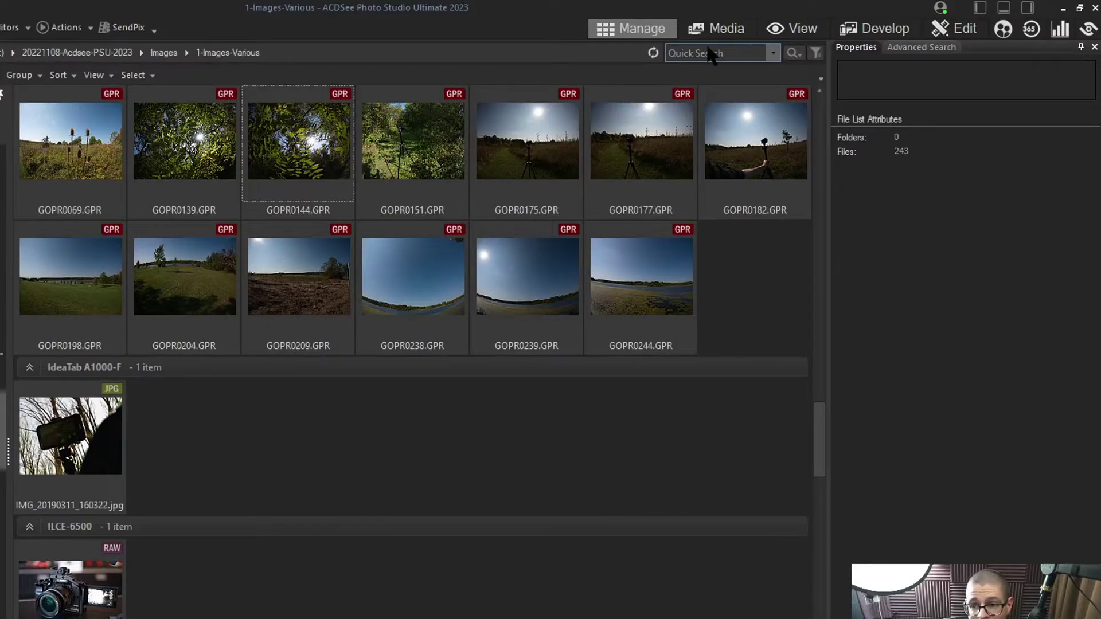
In Media mode, tag the selected selfies with the People keyword Man, then check their keywords
click(718, 28)
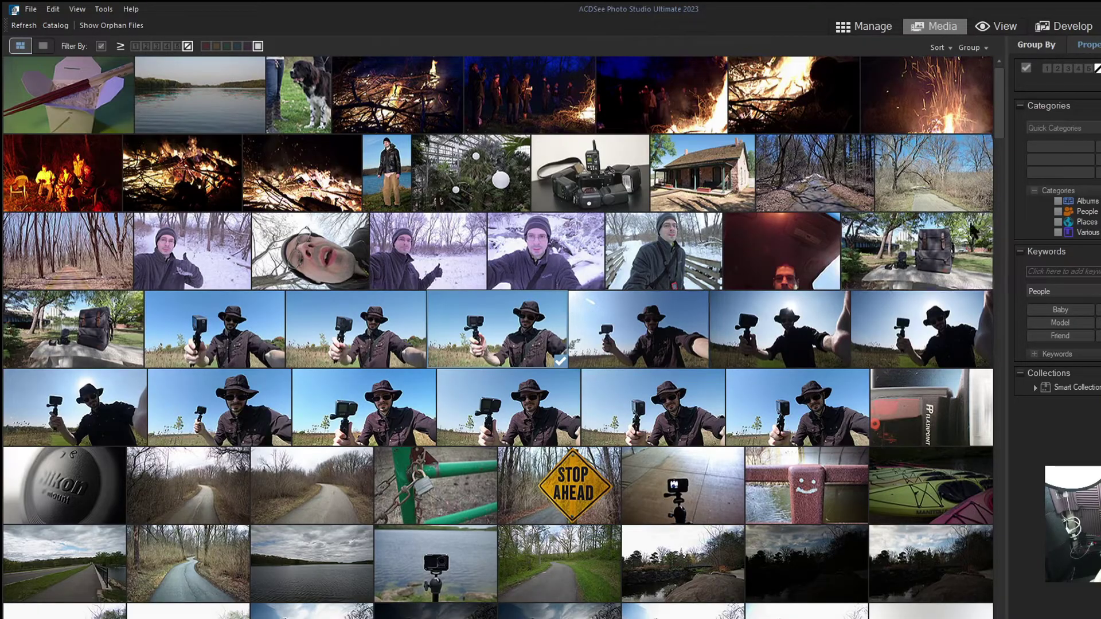
drag(999, 117, 992, 204)
scroll(992, 205, down, 5)
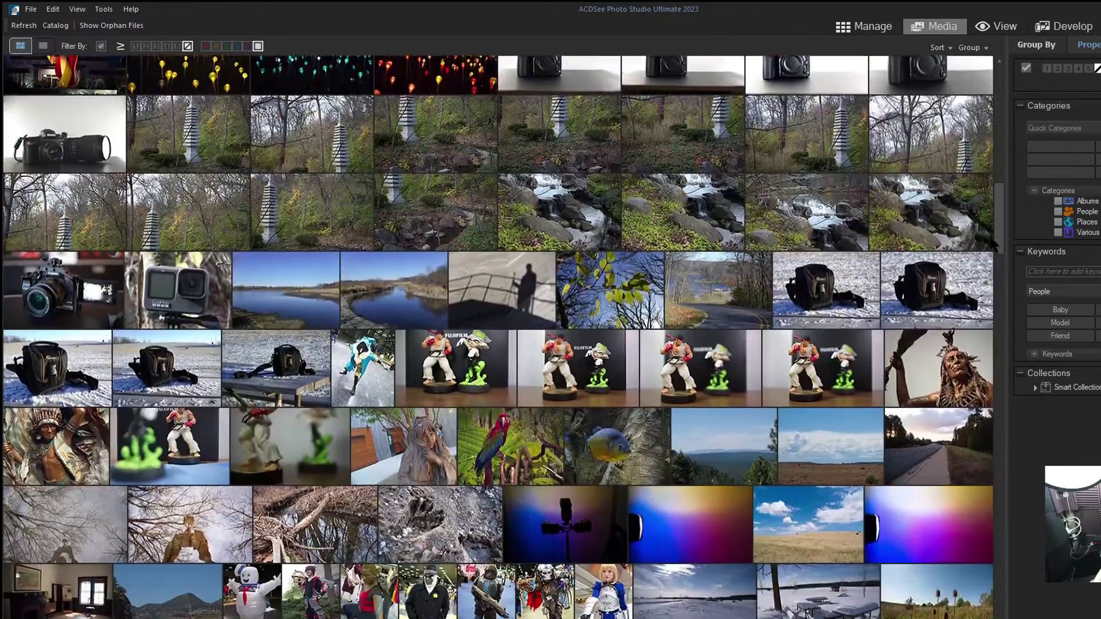
scroll(991, 204, down, 5)
scroll(992, 203, down, 5)
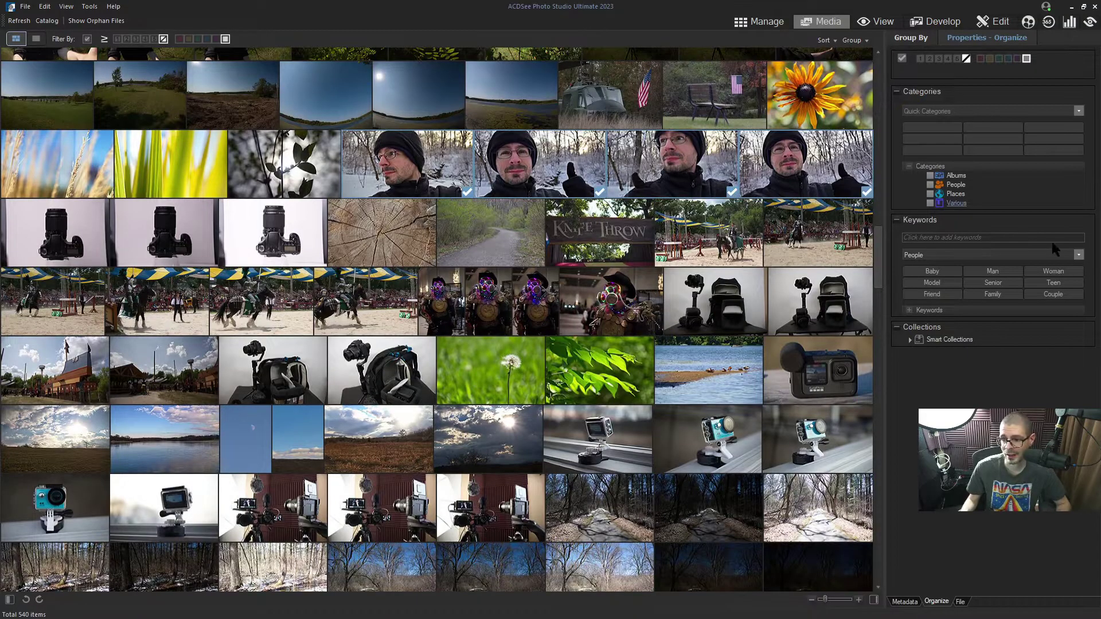
click(1079, 255)
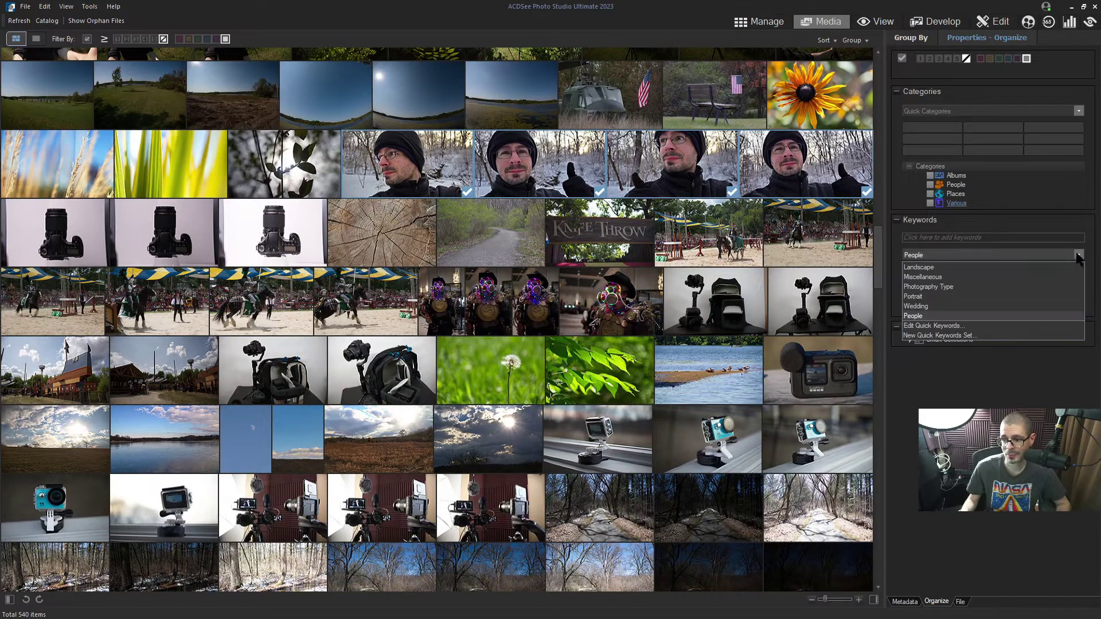
click(932, 317)
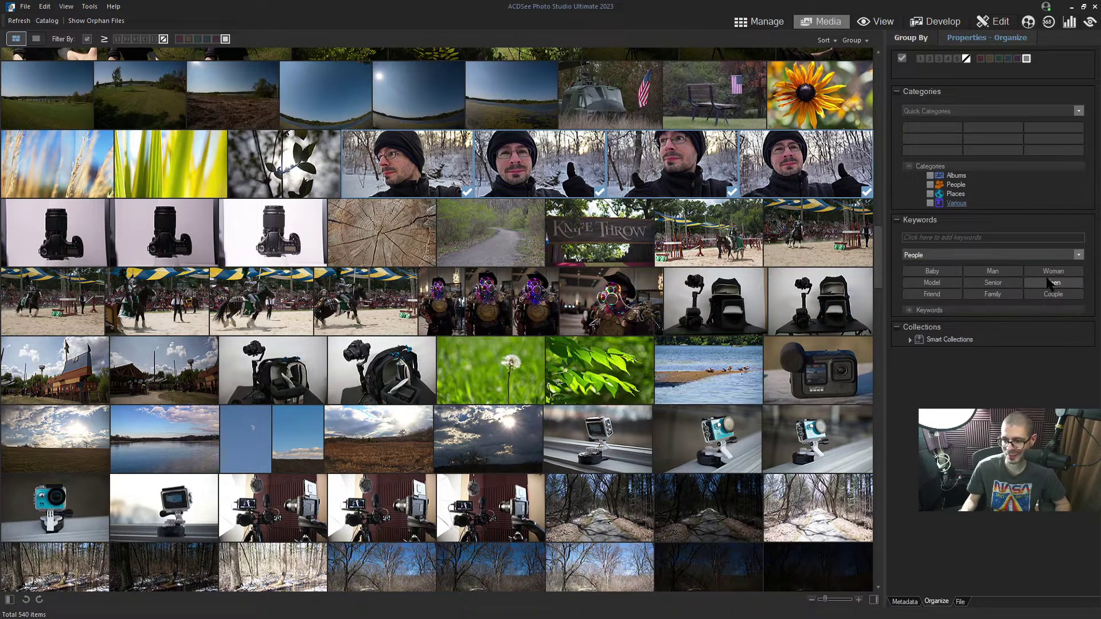
click(993, 271)
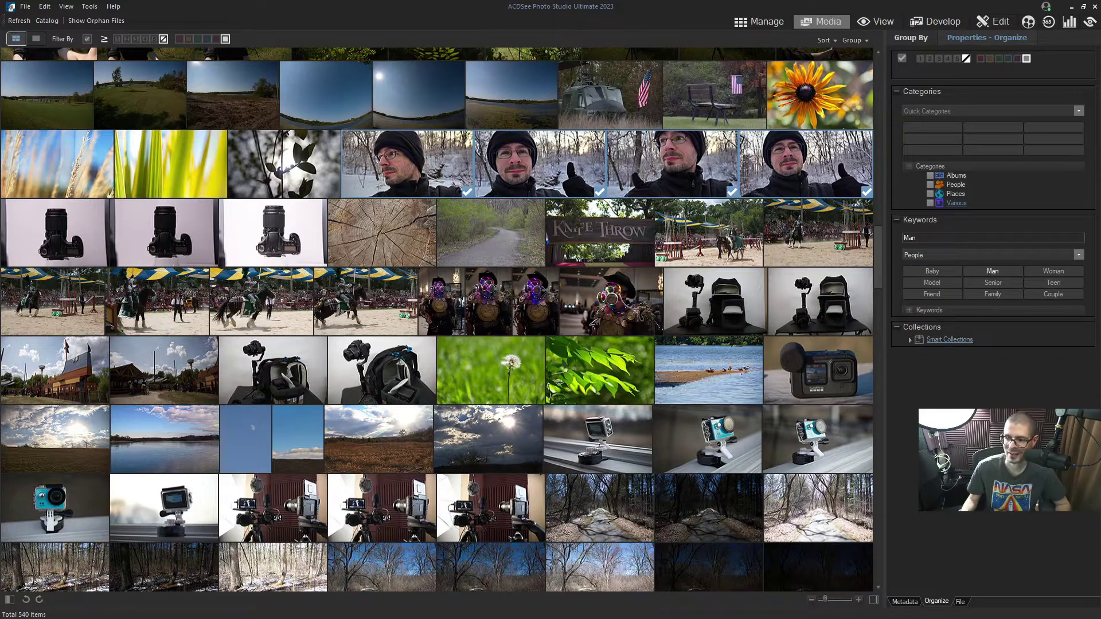
click(502, 220)
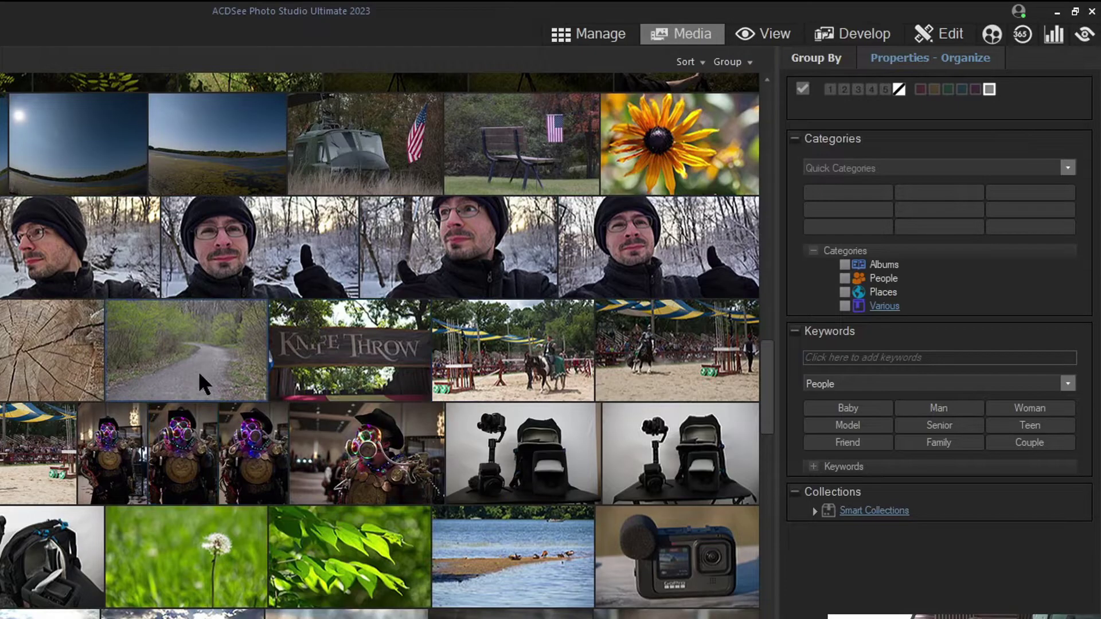
click(228, 263)
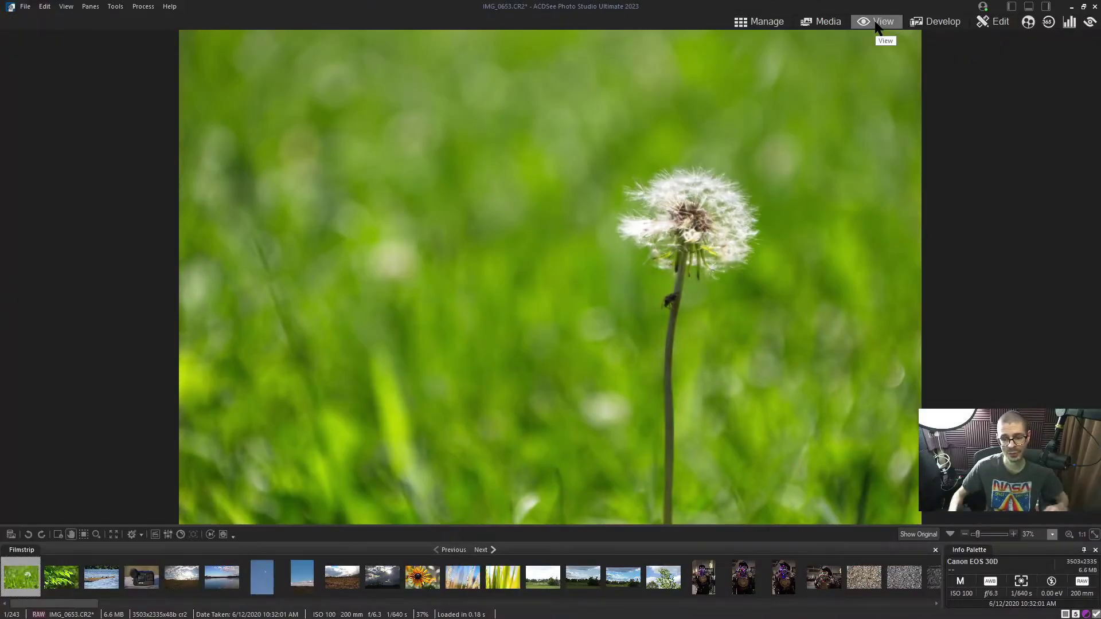
scroll(514, 269, down, 4)
scroll(514, 268, down, 1)
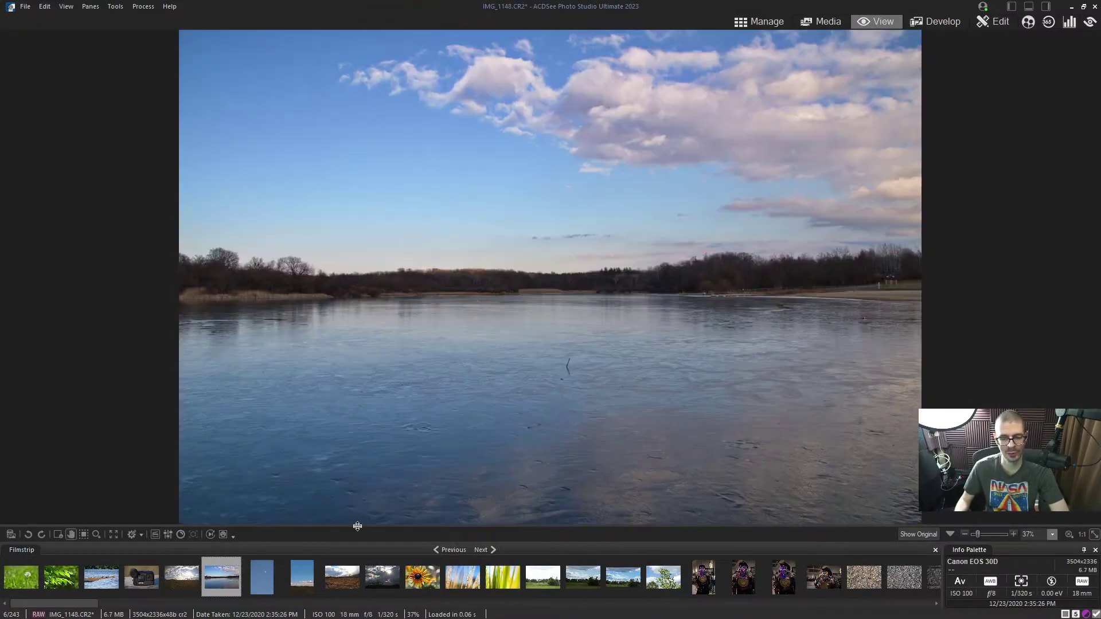
scroll(515, 269, down, 1)
scroll(515, 269, down, 4)
Zoom sunflower IMG_0180 to 100%, pan around its centre, then view it full screen
click(514, 269)
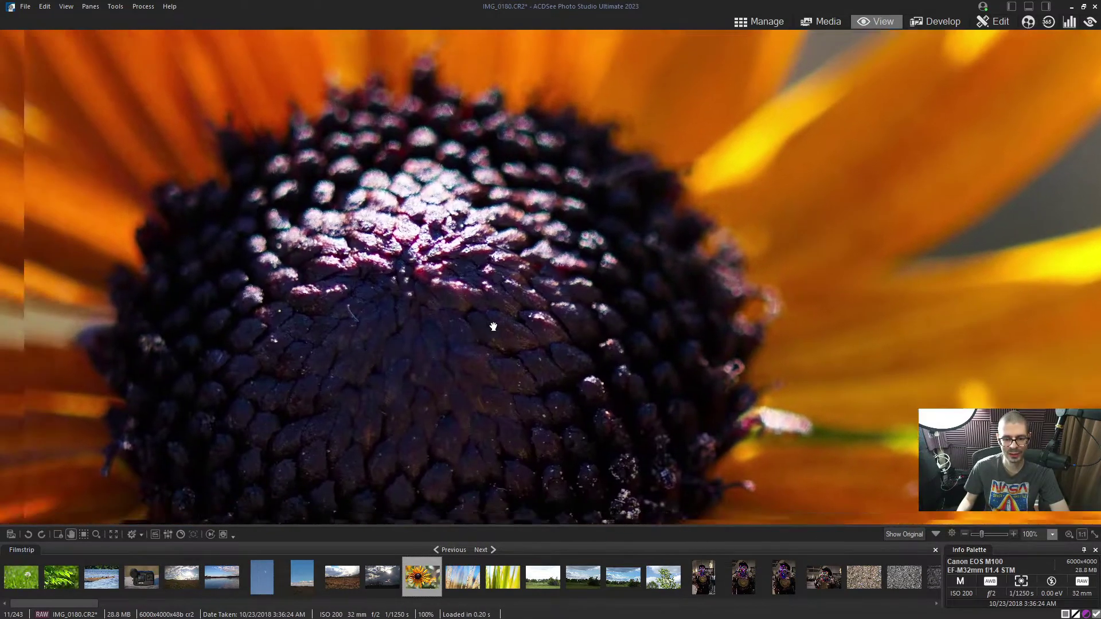
drag(513, 269, 491, 272)
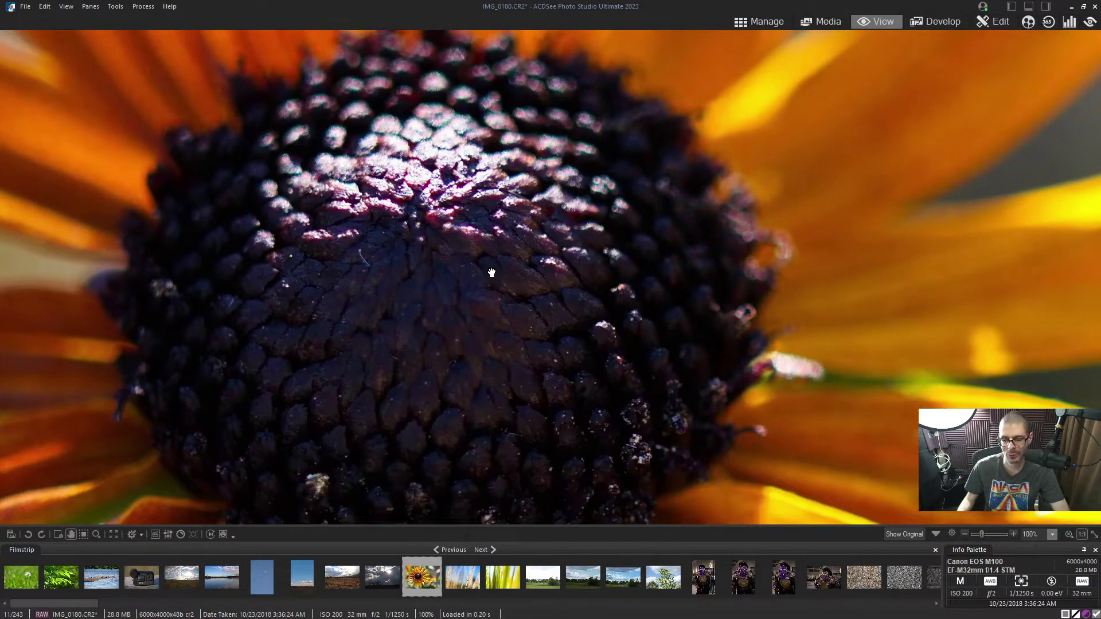
click(491, 273)
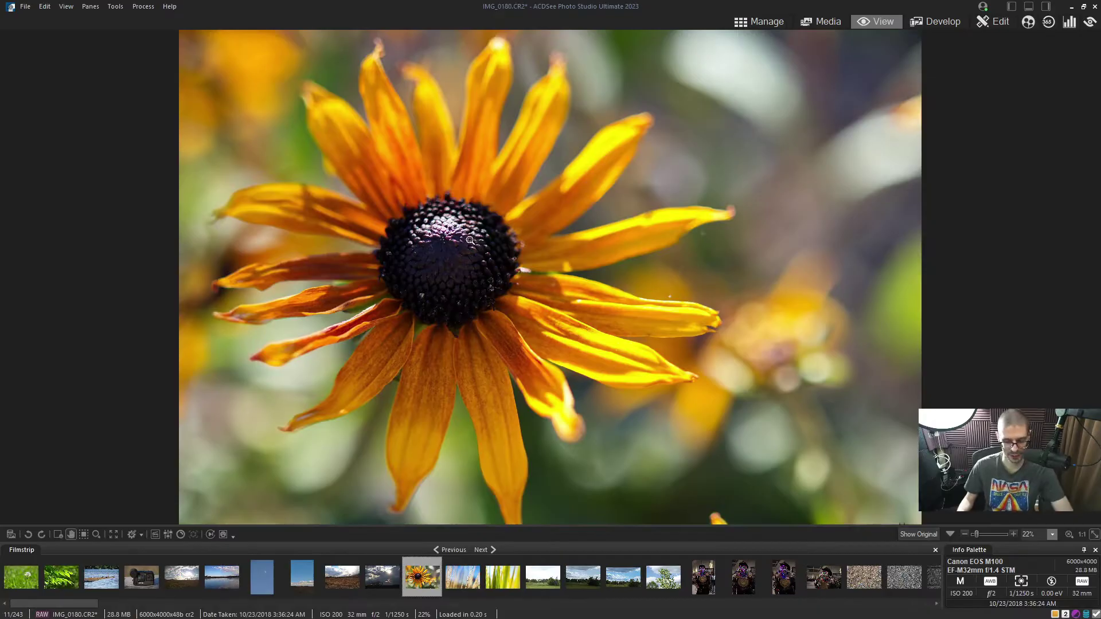
key(f)
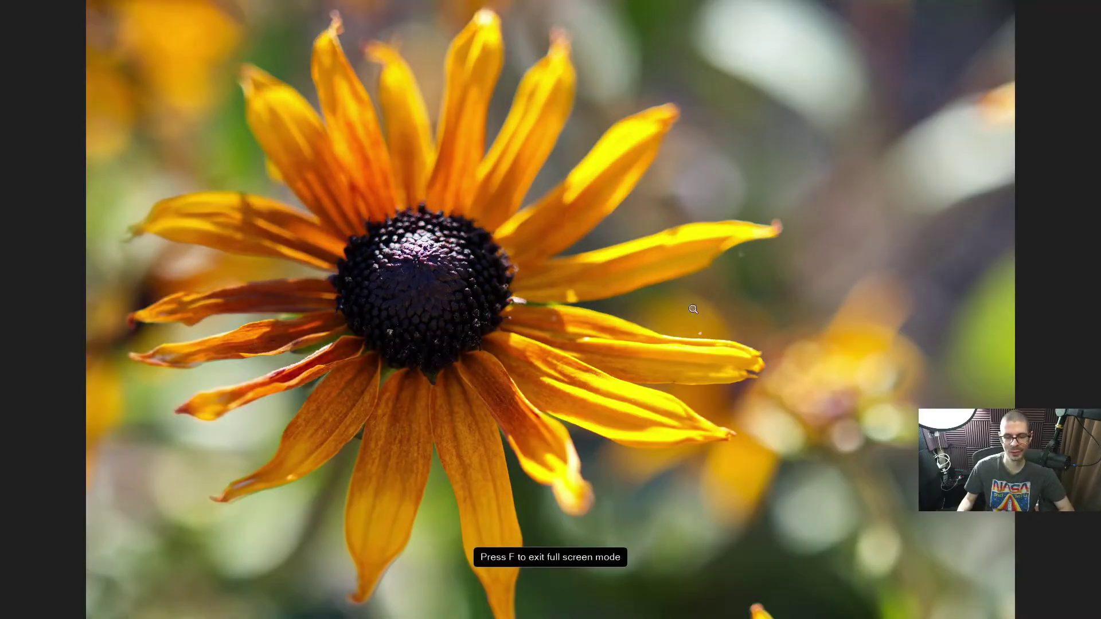
scroll(683, 306, down, 1)
scroll(684, 307, down, 1)
scroll(526, 290, down, 5)
key(f)
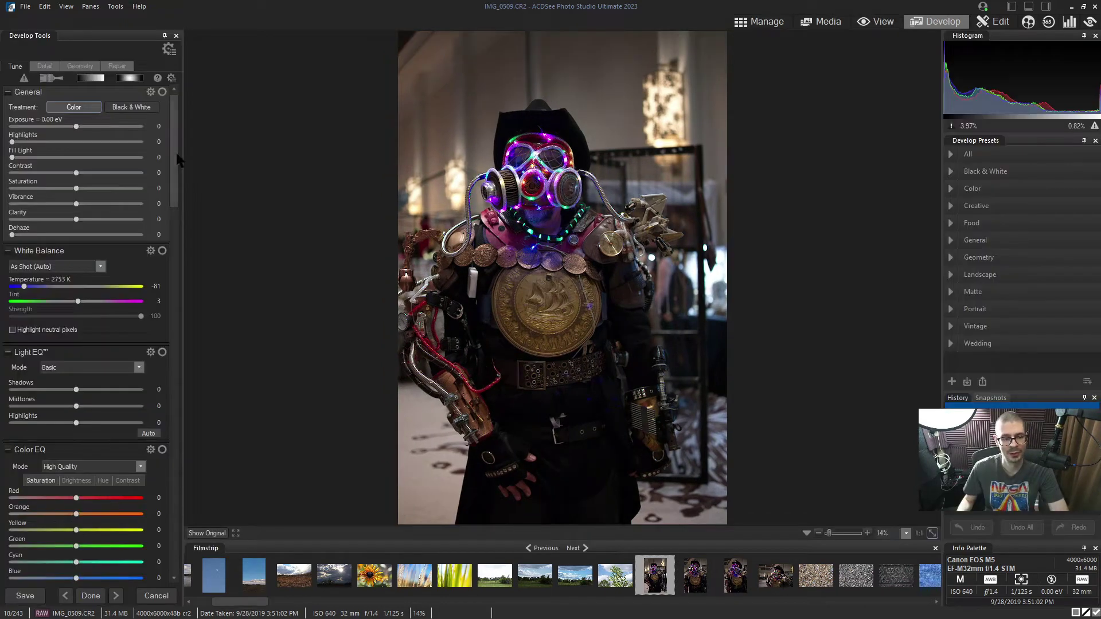
drag(176, 155, 176, 352)
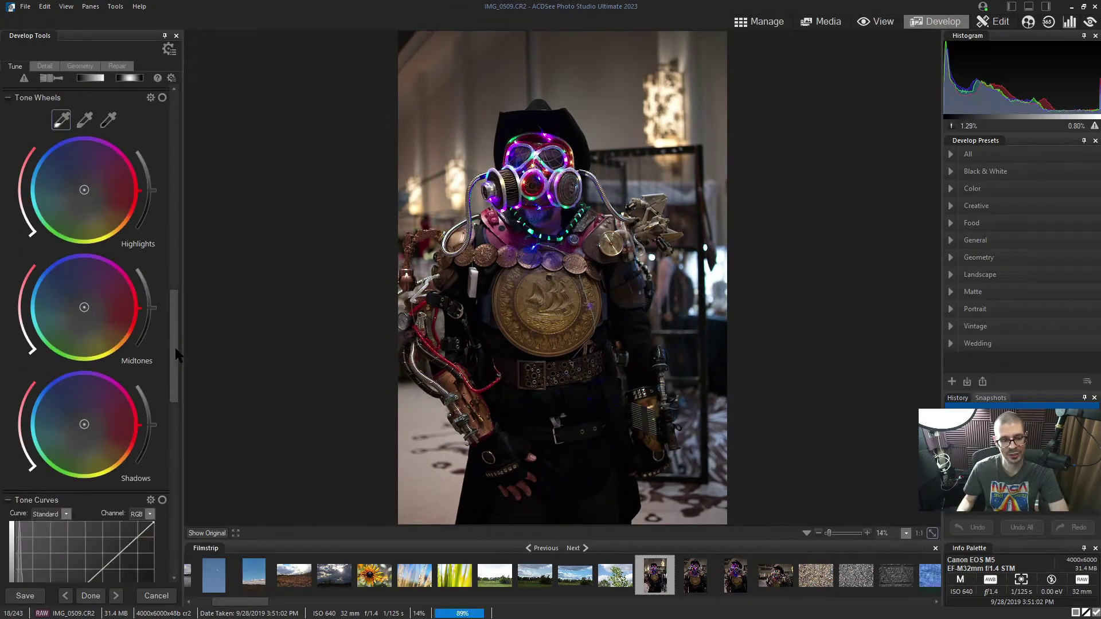
Raise the General Exposure and recover Highlights on costume photo IMG_0509
drag(177, 352, 171, 493)
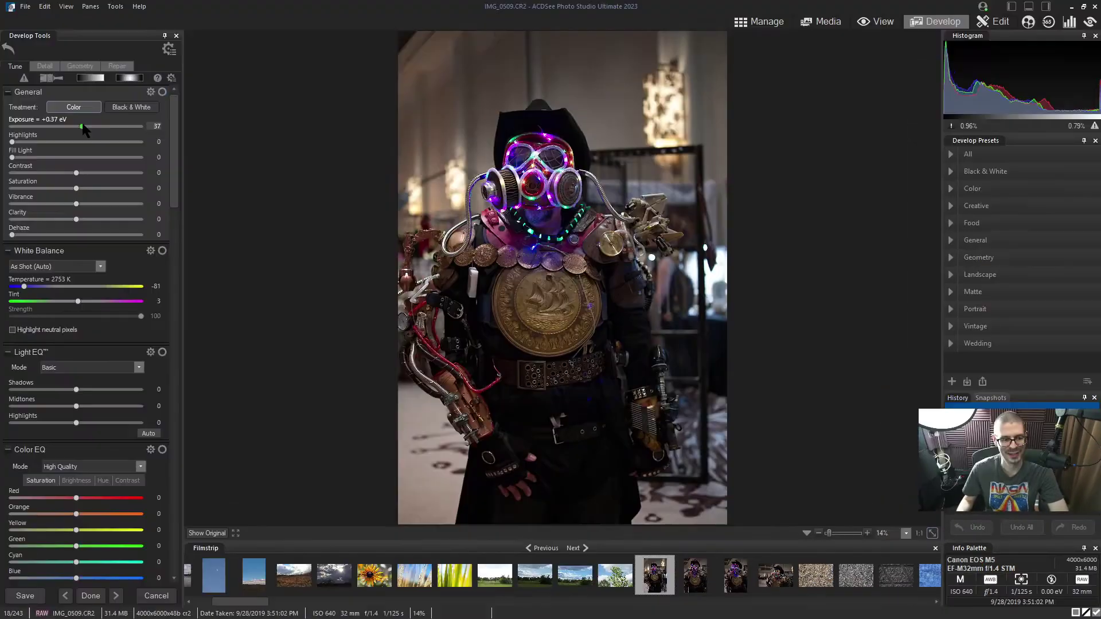
click(82, 128)
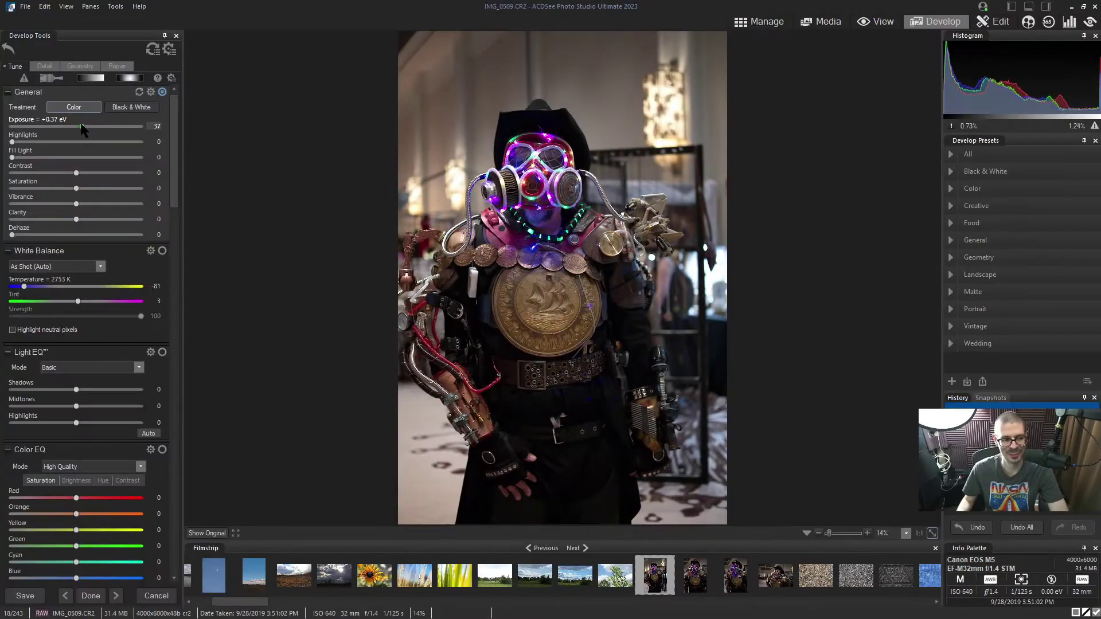
drag(12, 141, 38, 144)
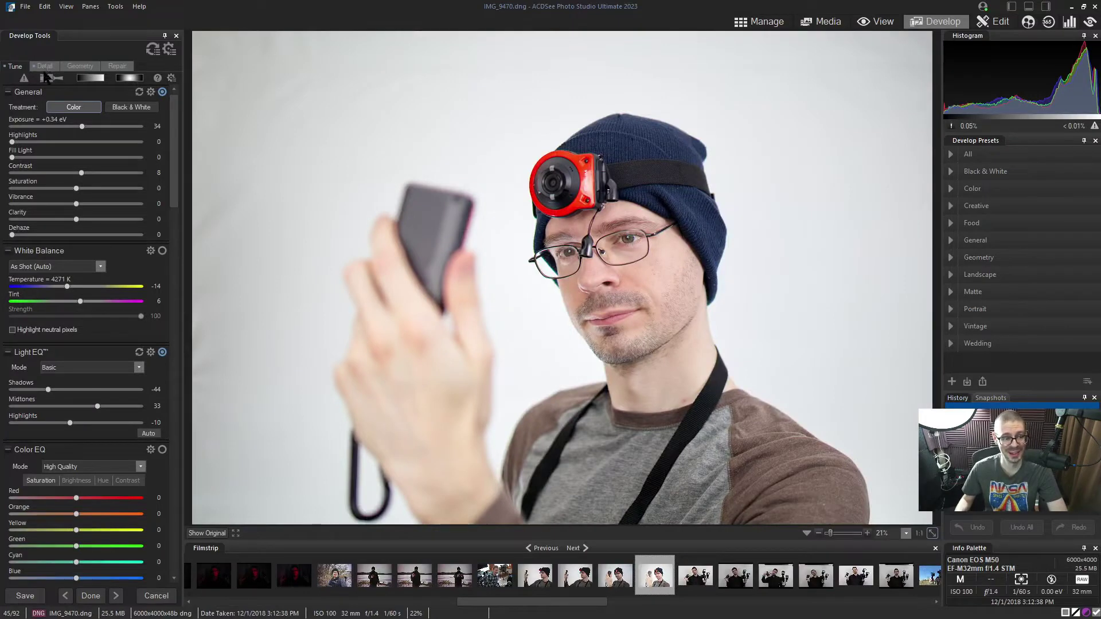
On the Detail tab, raise colour noise reduction, adjust skin smoothing and reduce skin glow
click(44, 66)
scroll(52, 250, up, 5)
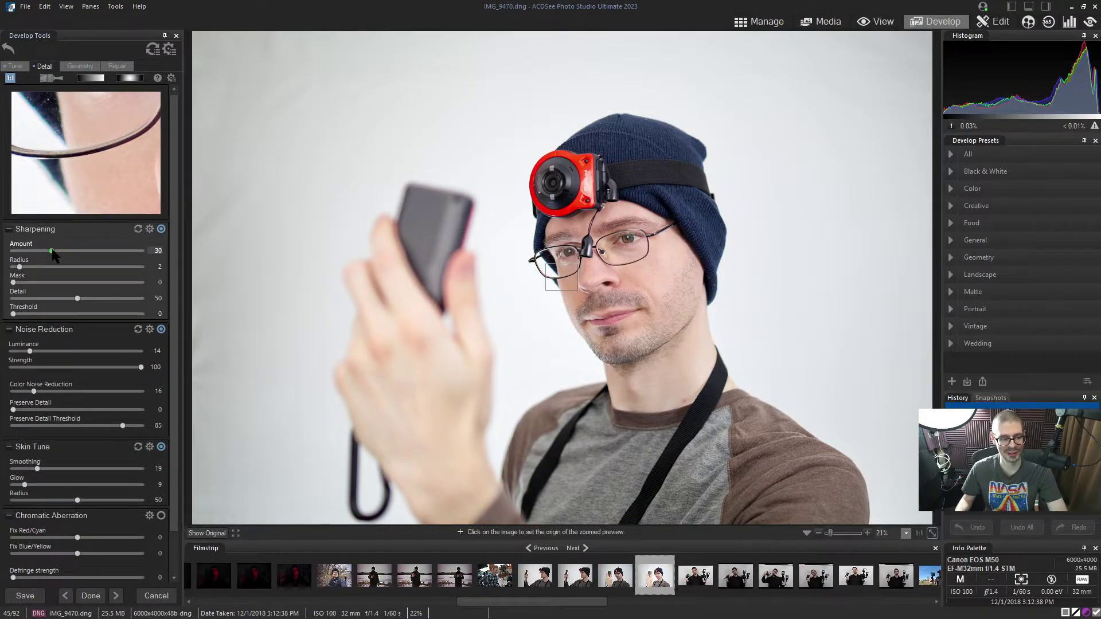
drag(33, 390, 36, 393)
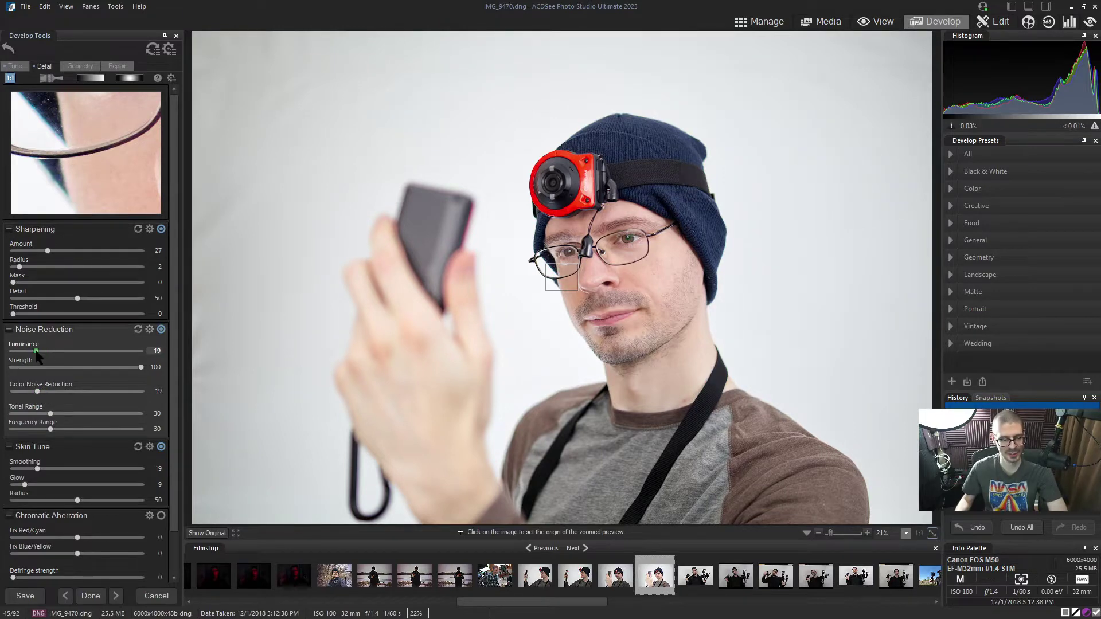
scroll(95, 345, down, 1)
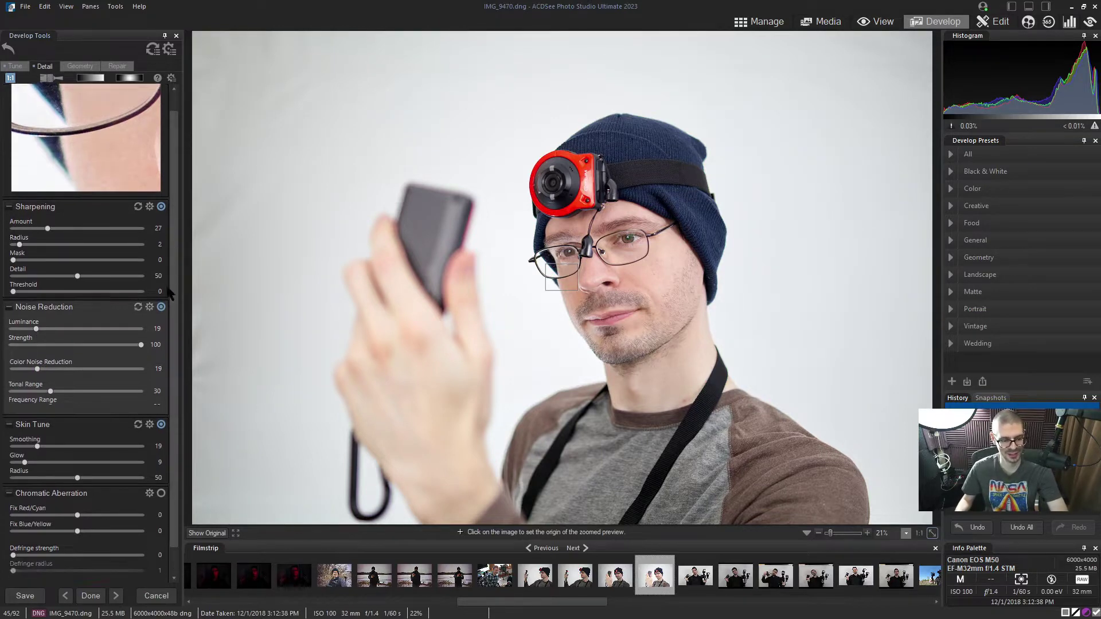
scroll(39, 426, down, 1)
mouse_move(35, 423)
mouse_down()
mouse_move(1, 430)
mouse_move(129, 422)
mouse_up()
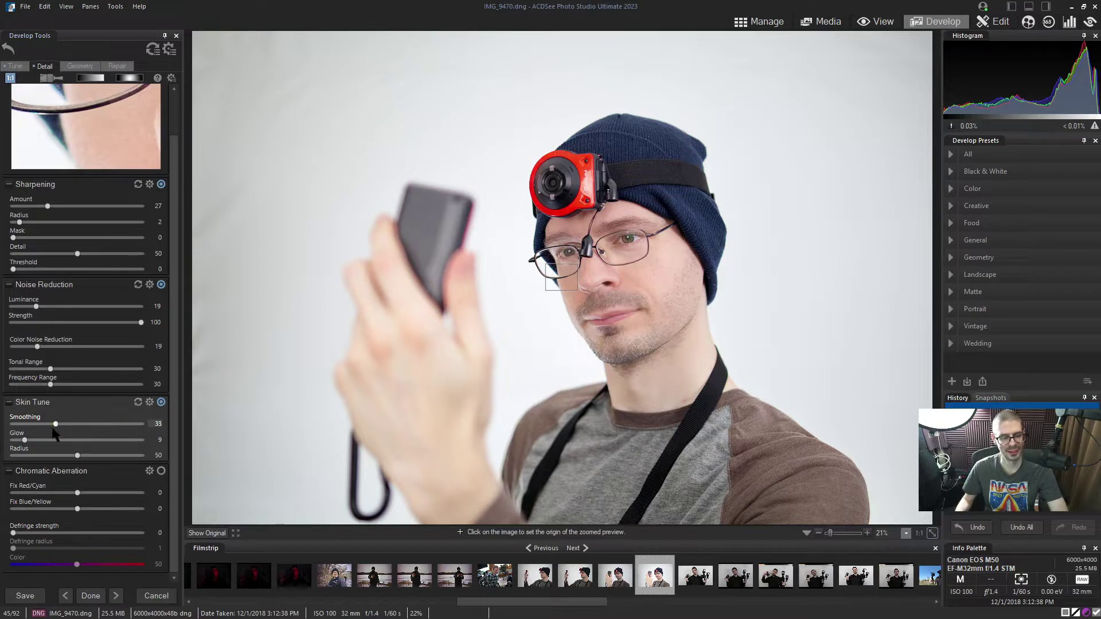
drag(99, 439, 27, 440)
click(77, 492)
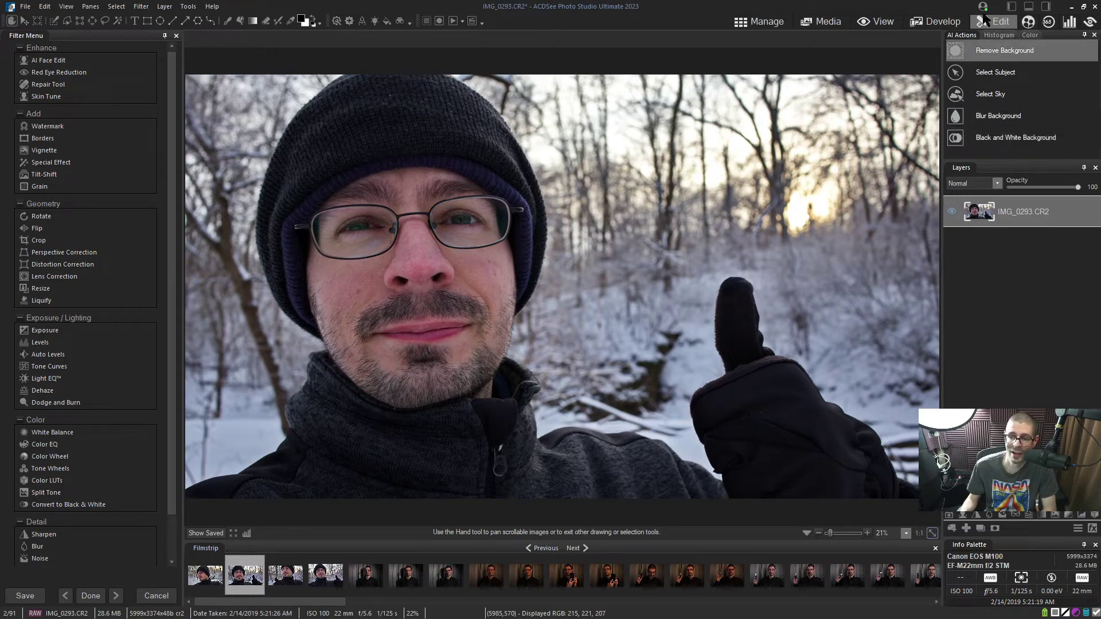
Remove IMG_0293's background, undo it, then AI-select the man as the subject
click(994, 54)
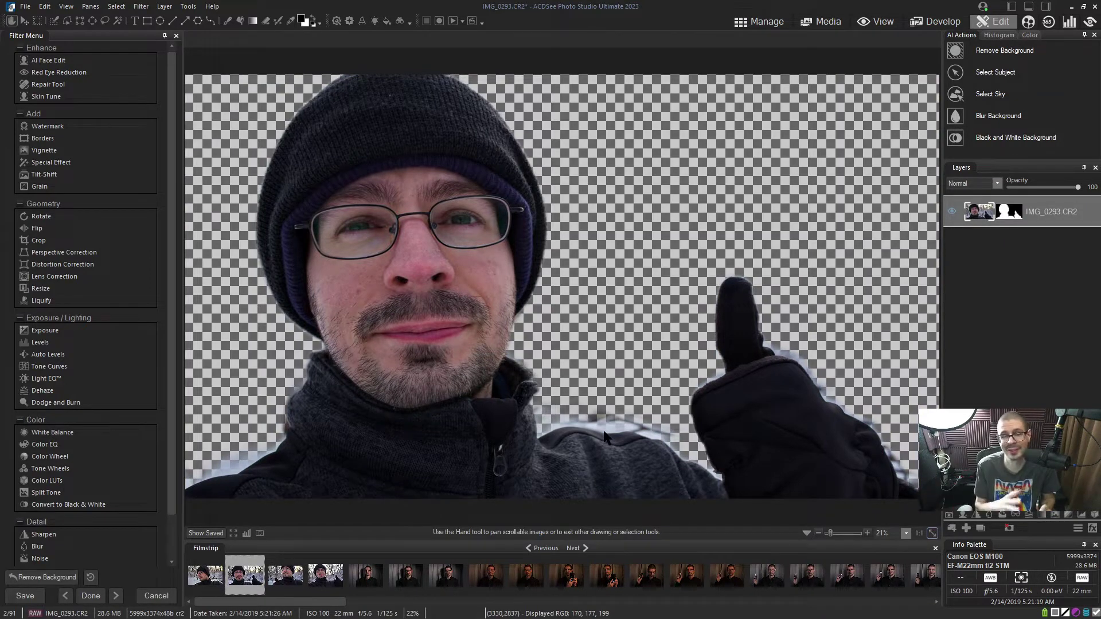
key(ctrl+z)
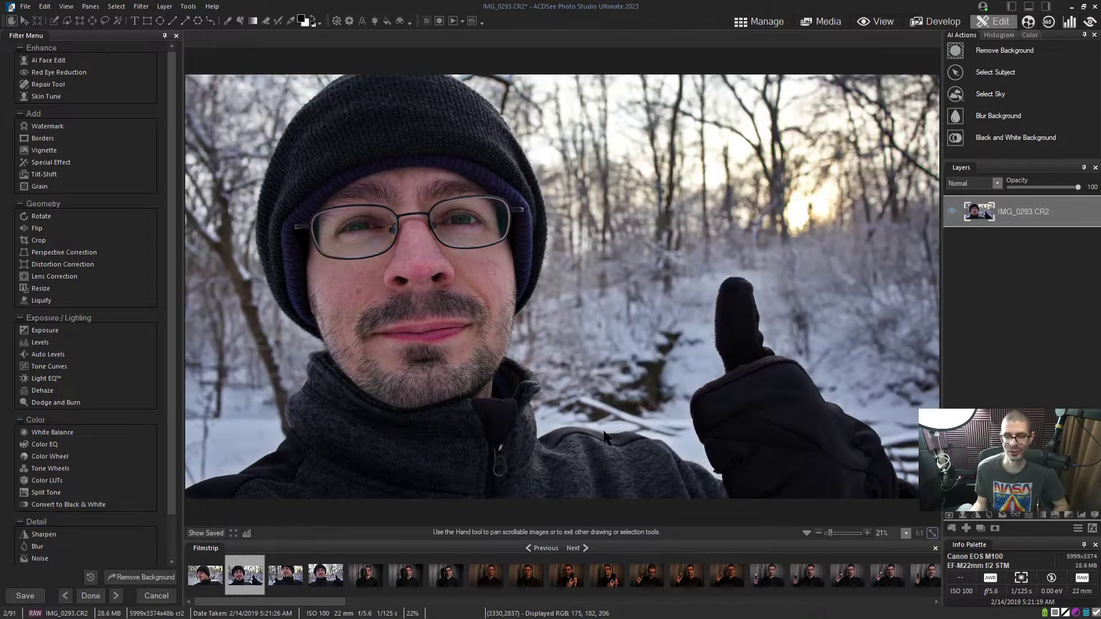
click(996, 74)
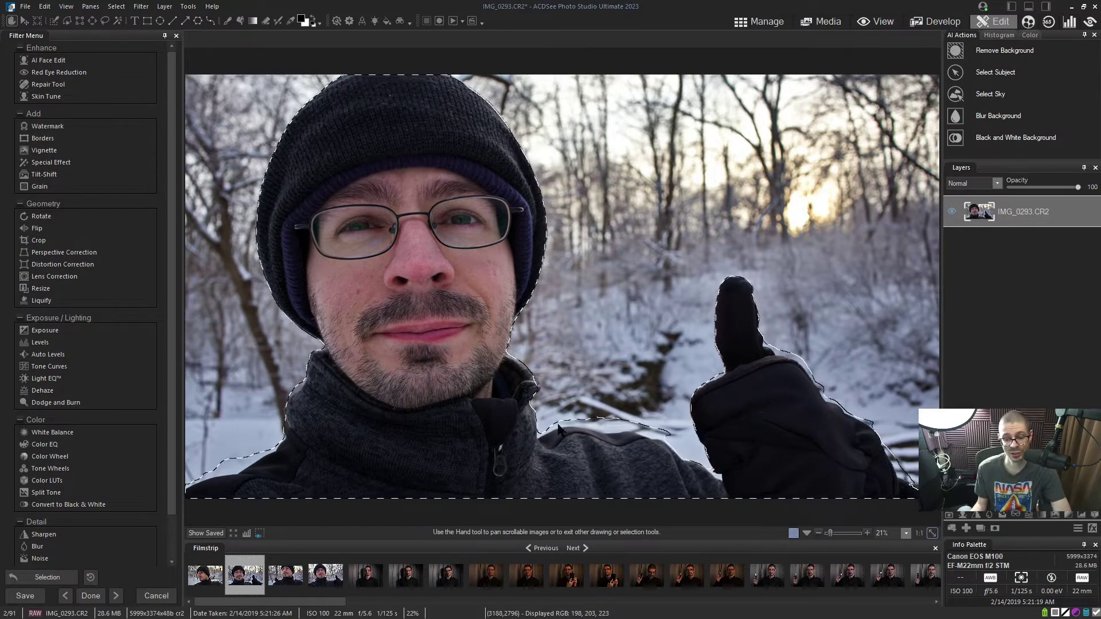
Outline the jacket collar and shoulder with freehand and polygon lasso points
click(103, 20)
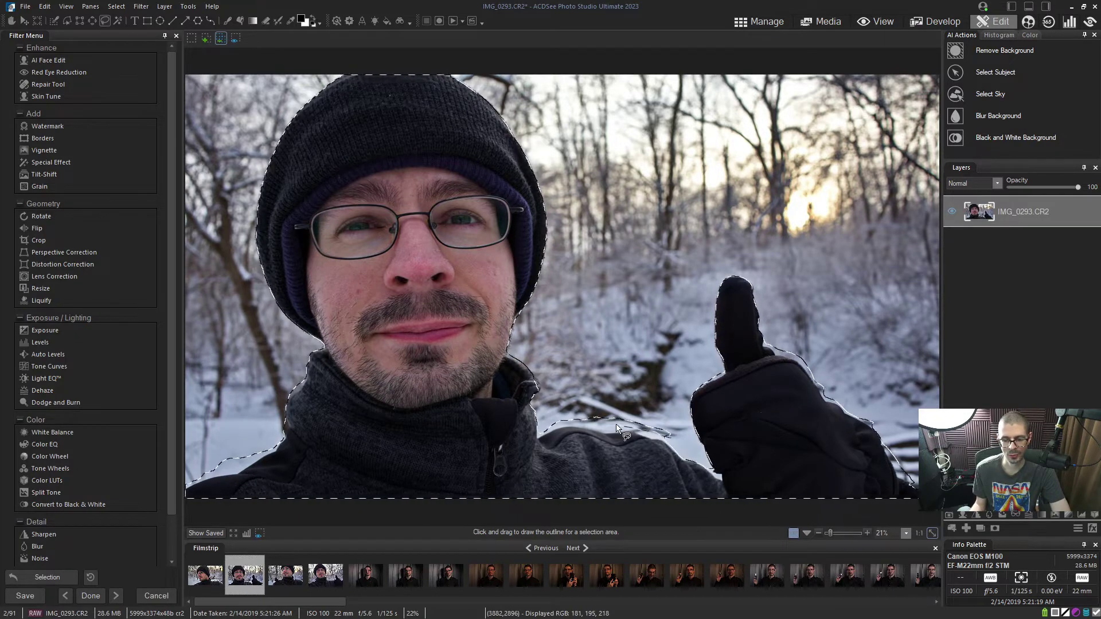
drag(618, 431, 675, 440)
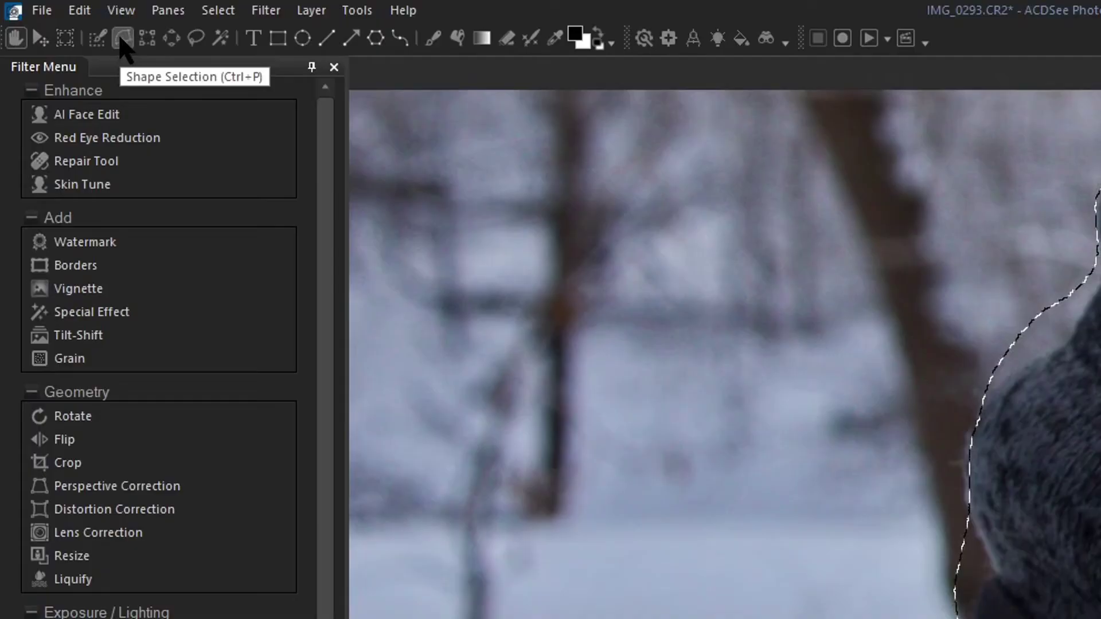
click(121, 41)
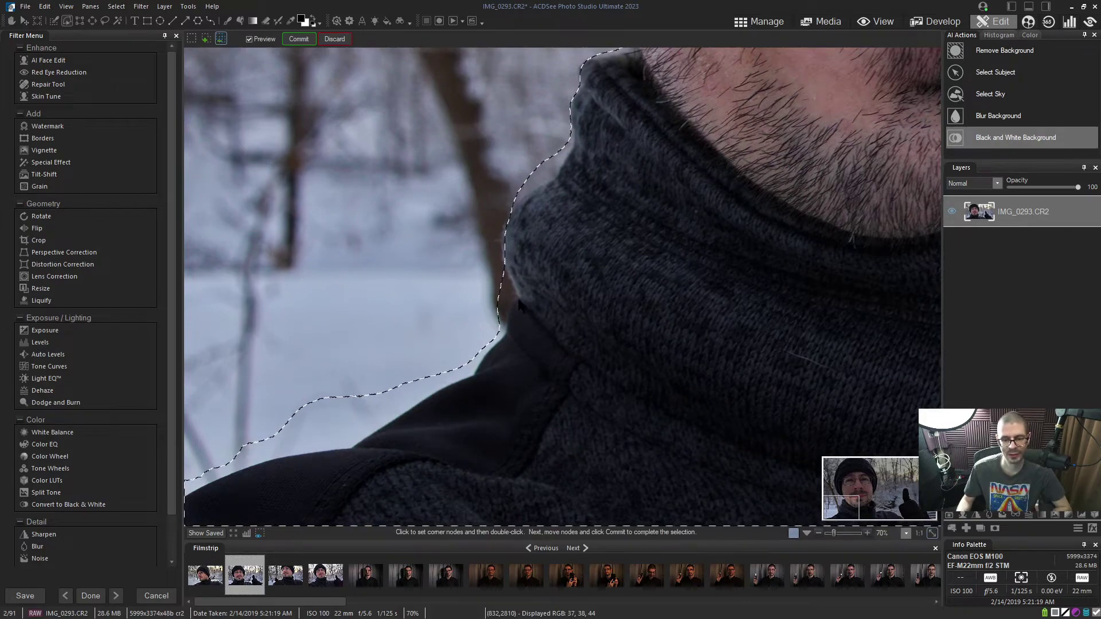
click(507, 335)
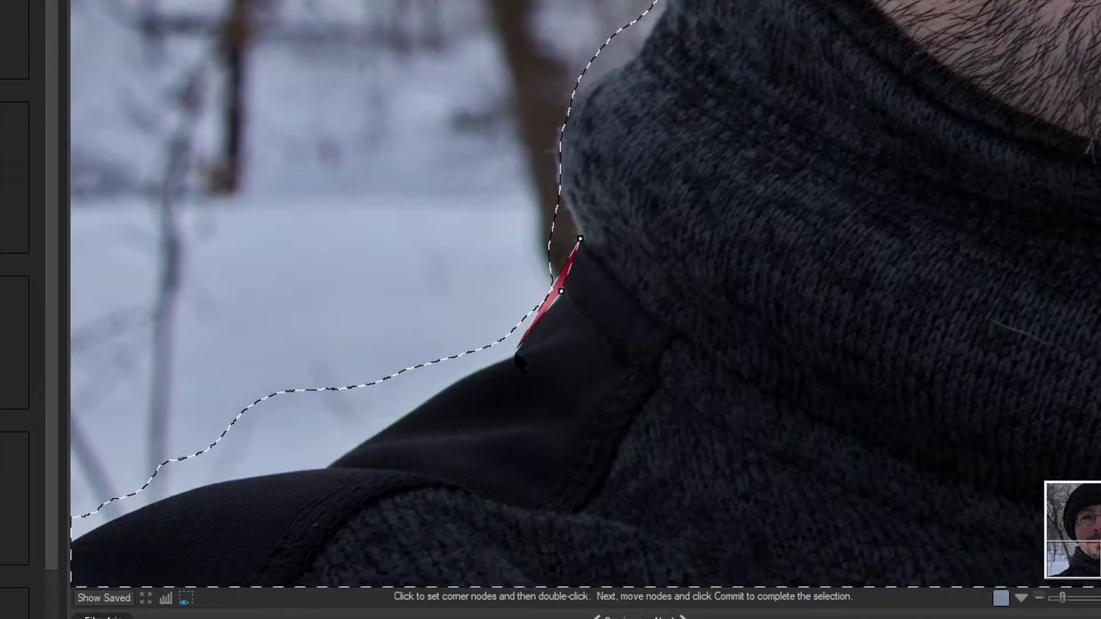
click(329, 464)
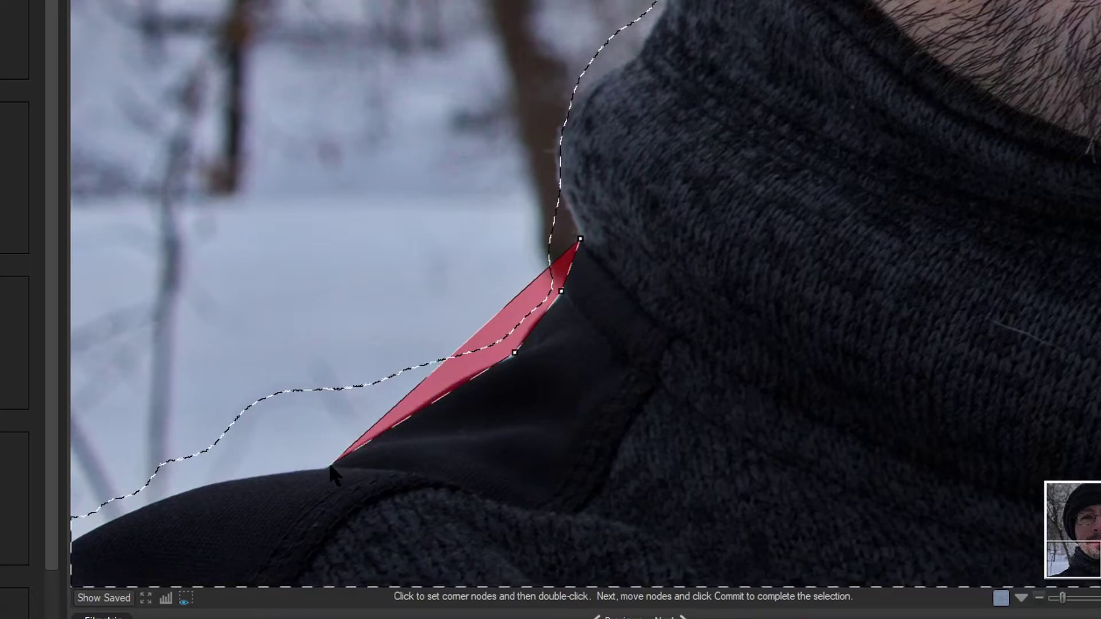
click(196, 486)
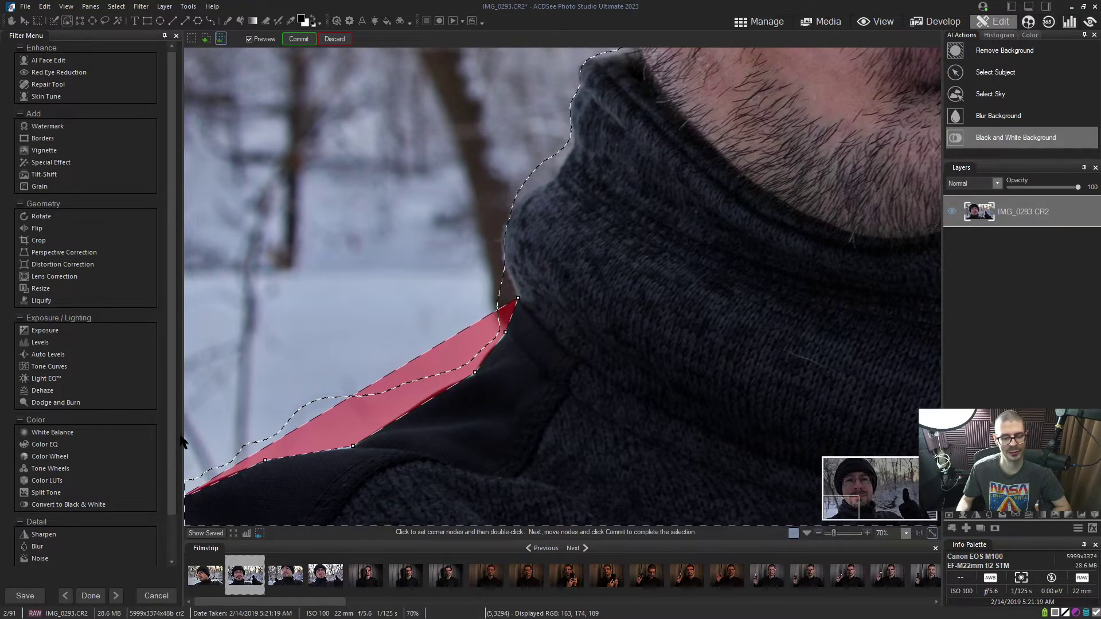
click(289, 184)
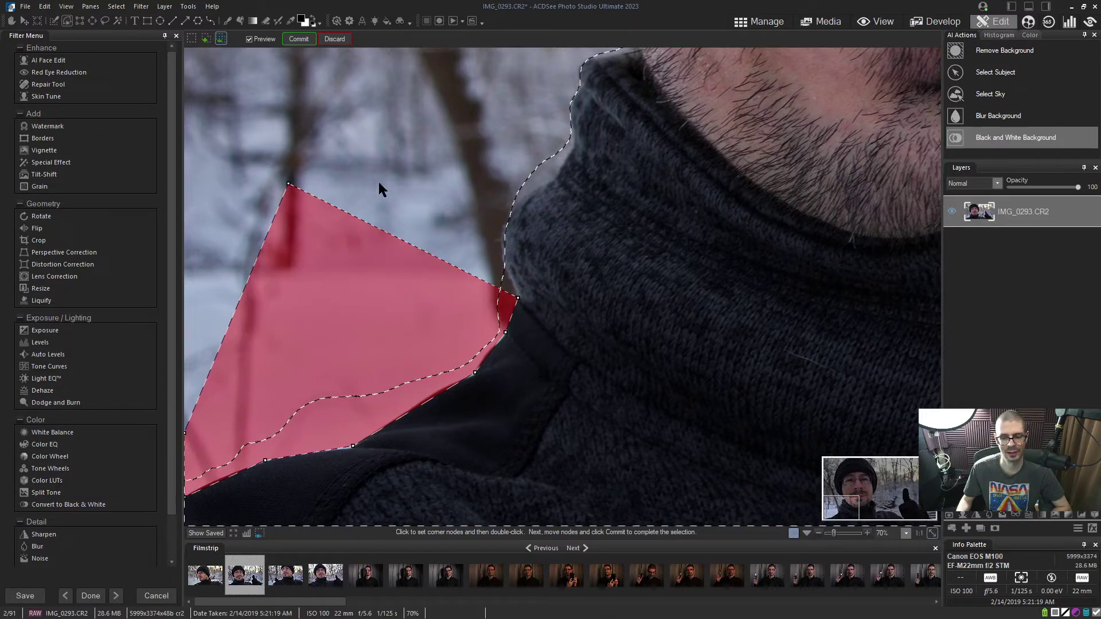
click(504, 269)
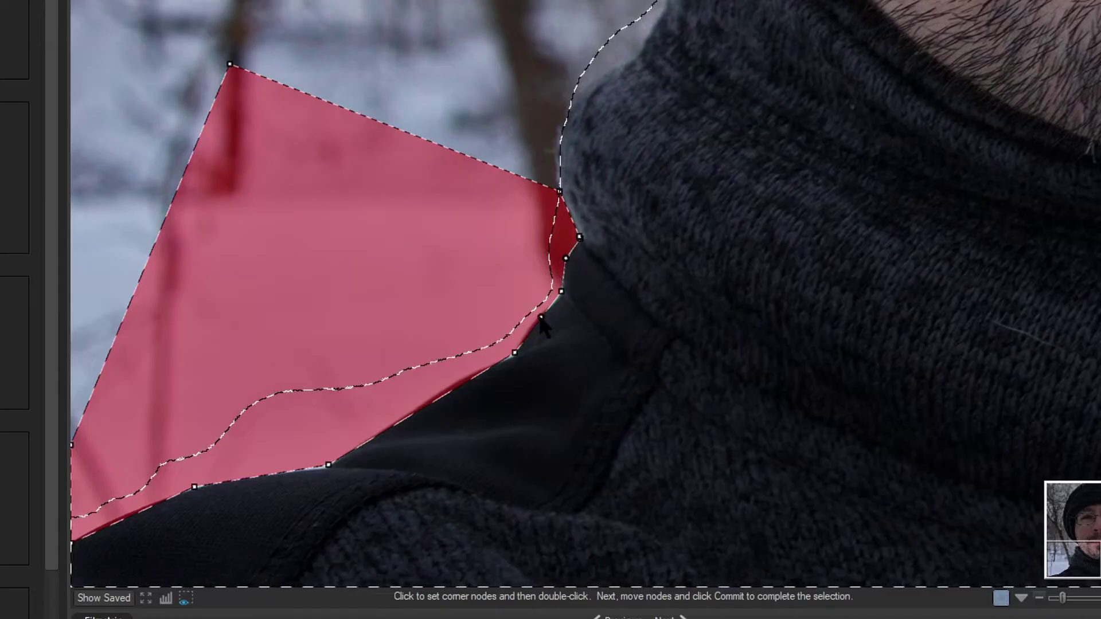
Move polygon nodes to fit the shoulder and collar, then commit the selection
drag(540, 317, 535, 318)
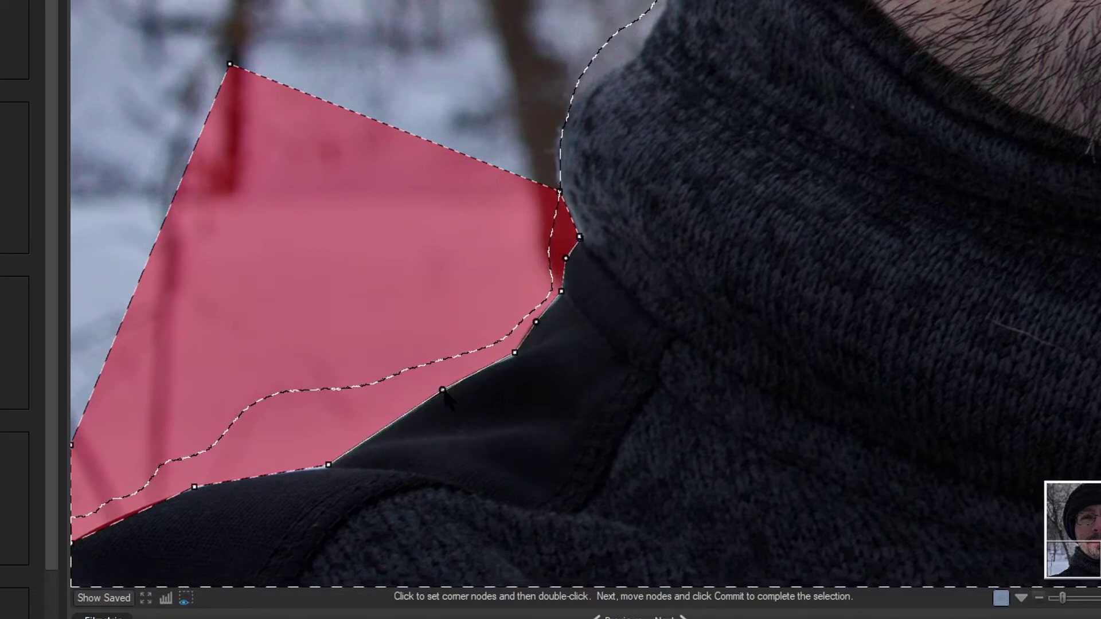
drag(445, 394, 424, 344)
mouse_move(366, 272)
mouse_down()
mouse_move(291, 129)
mouse_move(465, 383)
mouse_up()
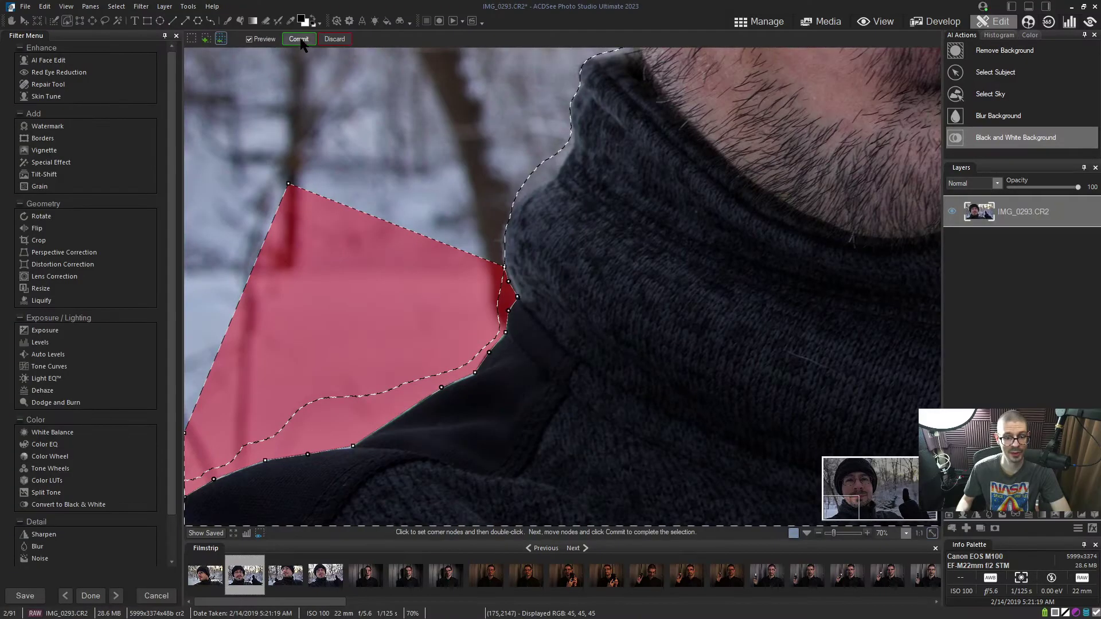
key(Return)
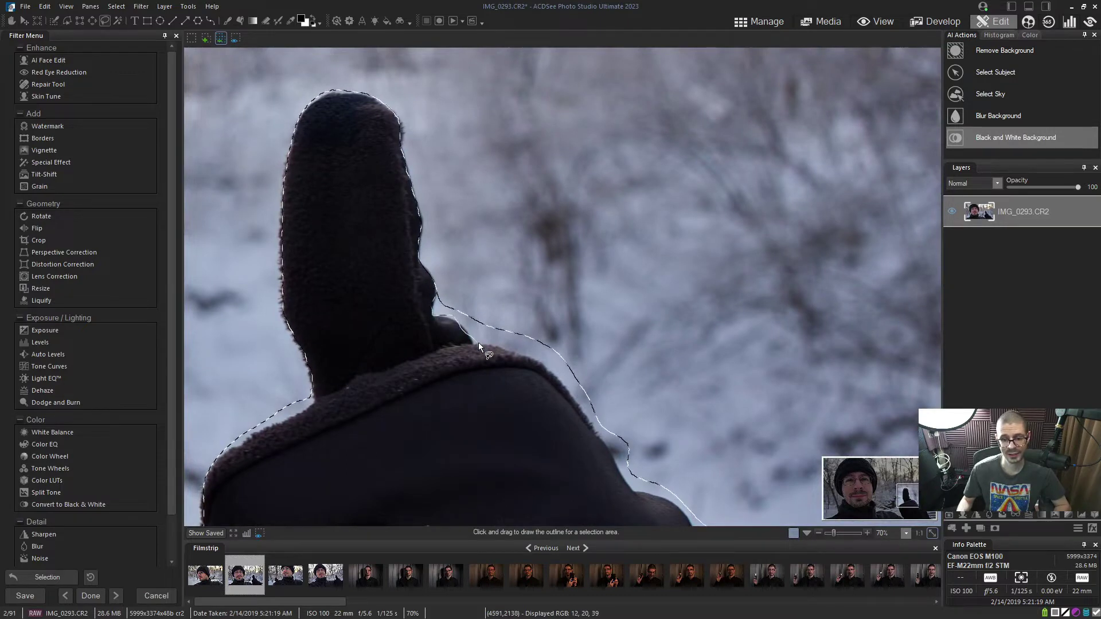
Trace the hooded background figure's shoulder with the freehand Lasso
drag(479, 343, 527, 351)
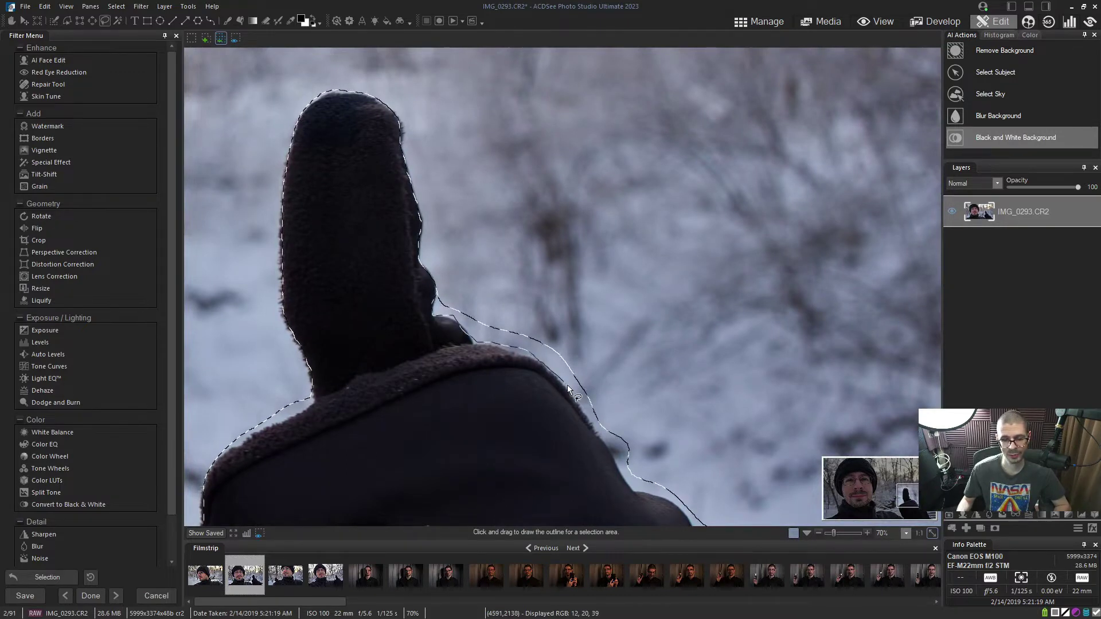
mouse_move(606, 428)
mouse_down()
mouse_move(641, 497)
mouse_move(685, 501)
mouse_up()
drag(637, 428, 492, 278)
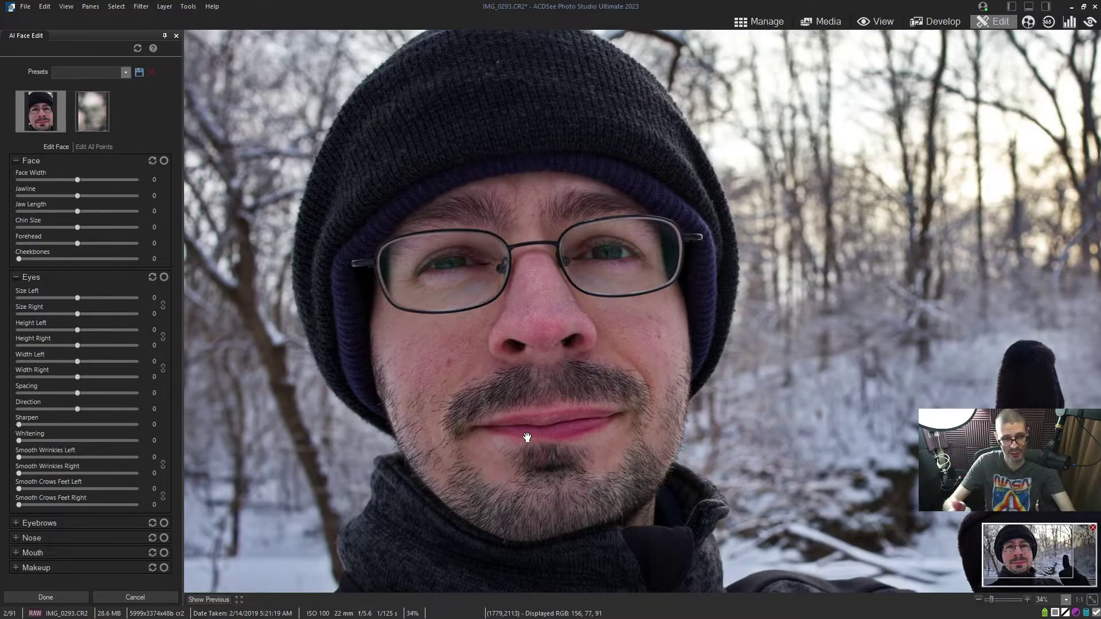
Show the AI face landmark points and nudge the mouth-corner point onto the lip corner
click(91, 148)
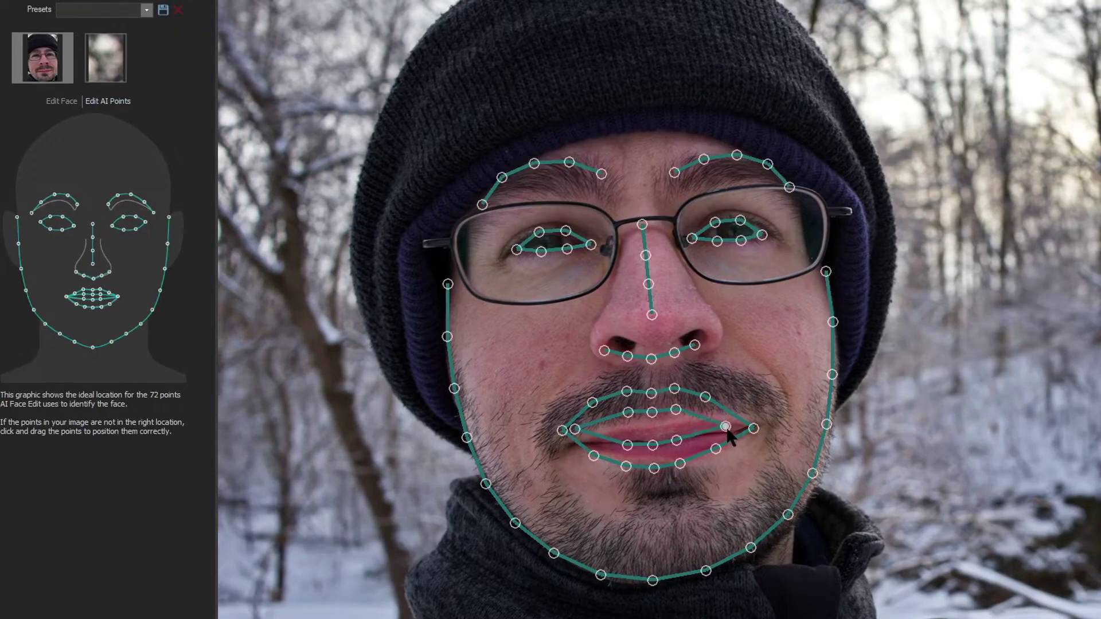
drag(726, 427, 738, 428)
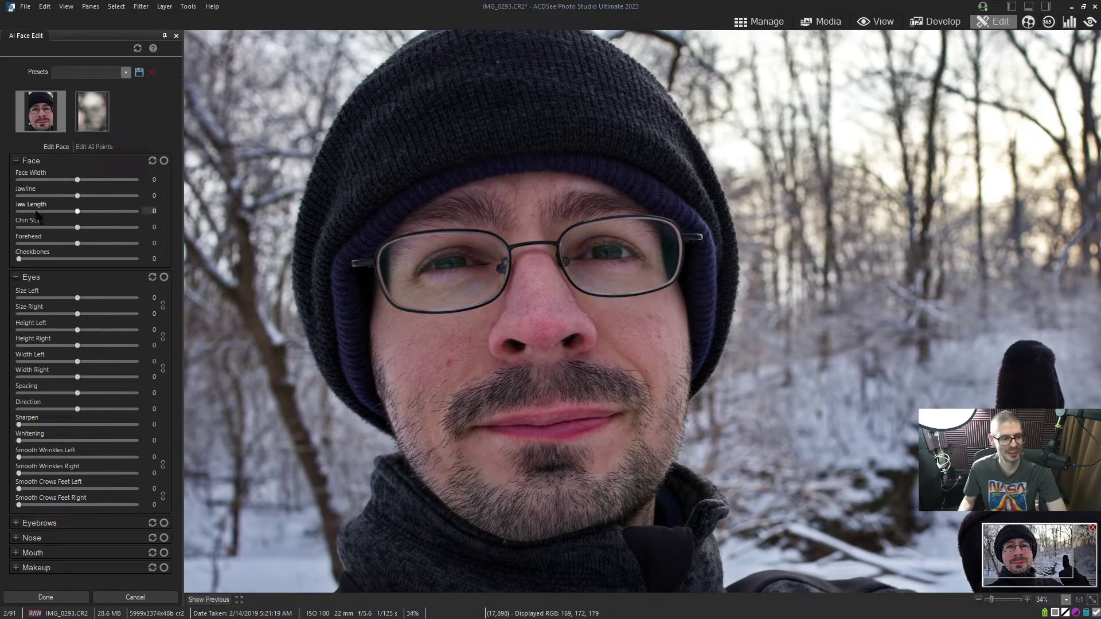
Drag the Face sliders to lengthen the jaw and enlarge the chin and cheekbones
drag(78, 180, 85, 179)
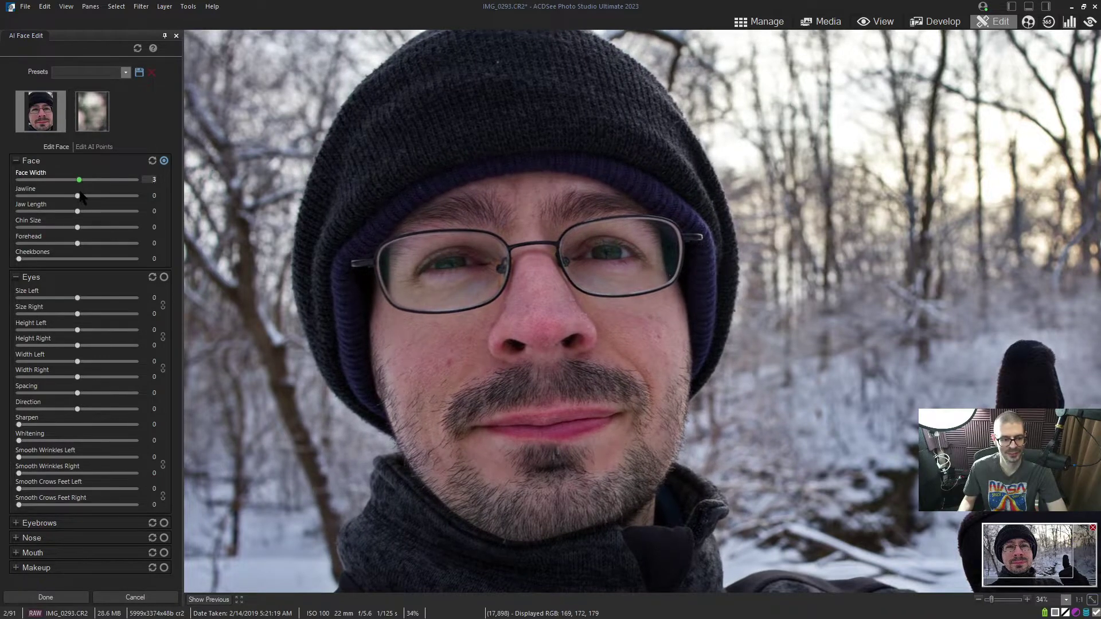
mouse_move(86, 194)
mouse_down()
mouse_move(147, 196)
mouse_move(79, 196)
mouse_up()
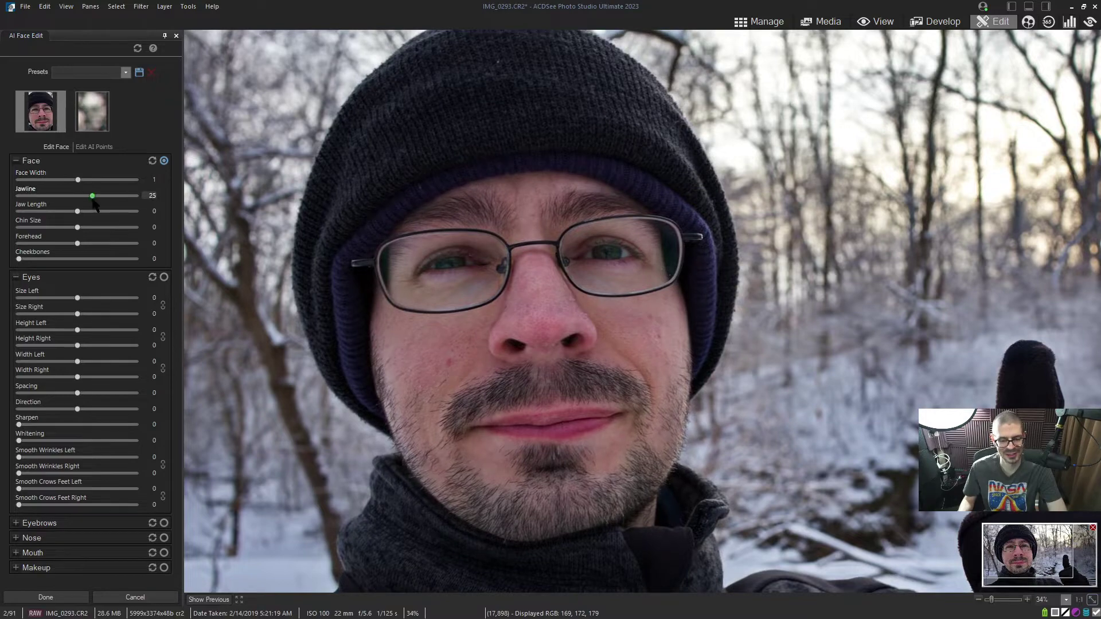
mouse_move(79, 196)
mouse_down()
mouse_move(168, 200)
mouse_move(84, 215)
mouse_move(118, 212)
mouse_move(100, 228)
mouse_up()
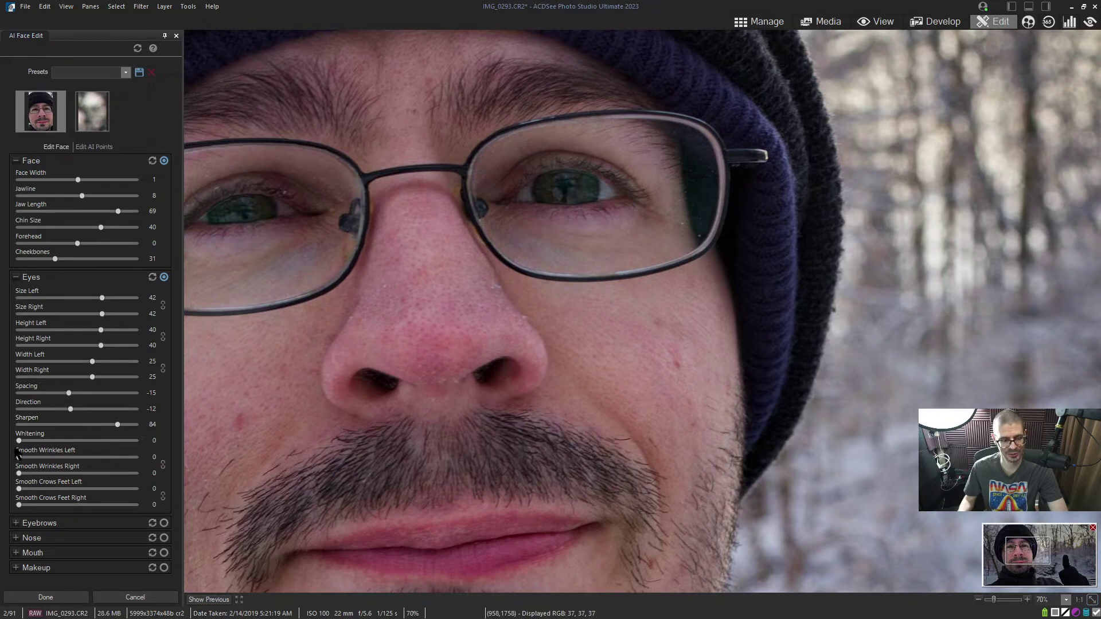
Set eye whitening to 48, adjust the other eye sliders, reframe, and apply the face edits
click(120, 440)
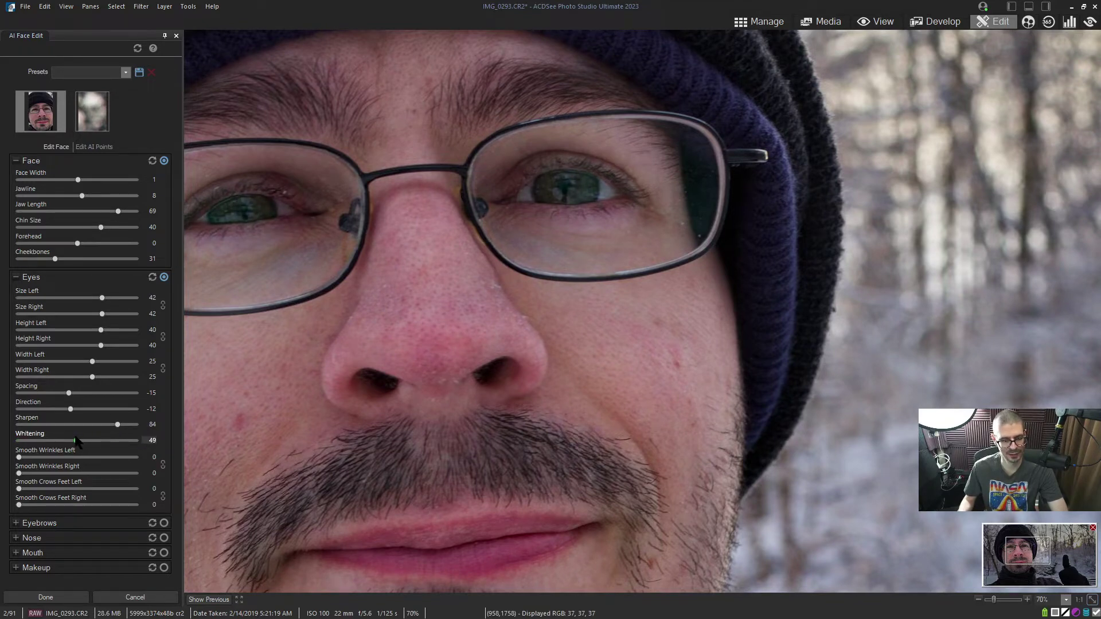
click(76, 440)
drag(67, 462, 116, 456)
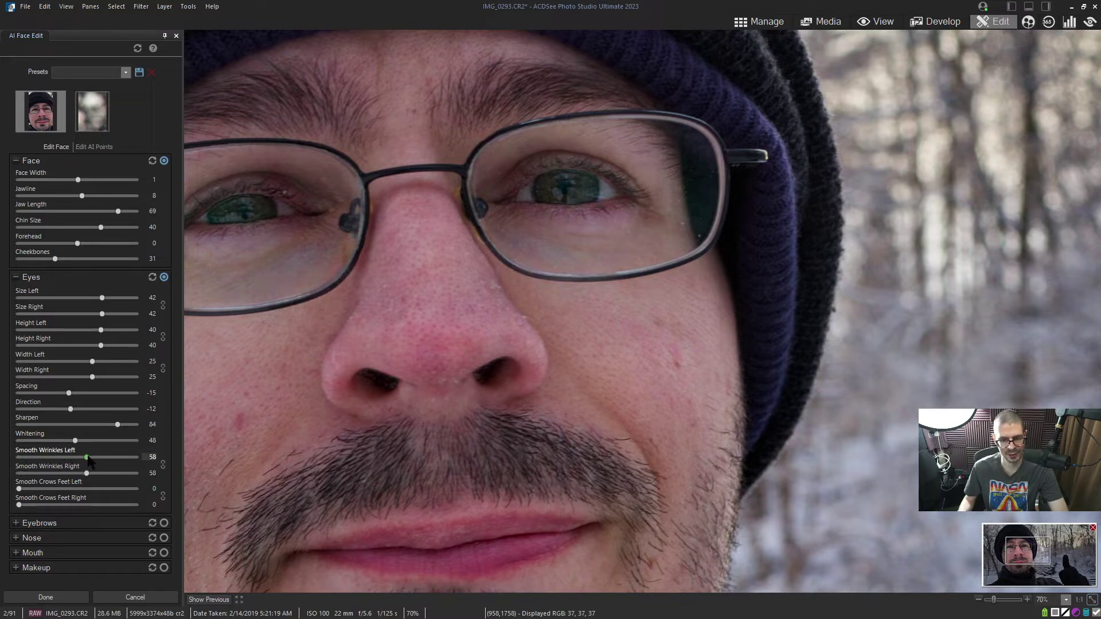
click(68, 458)
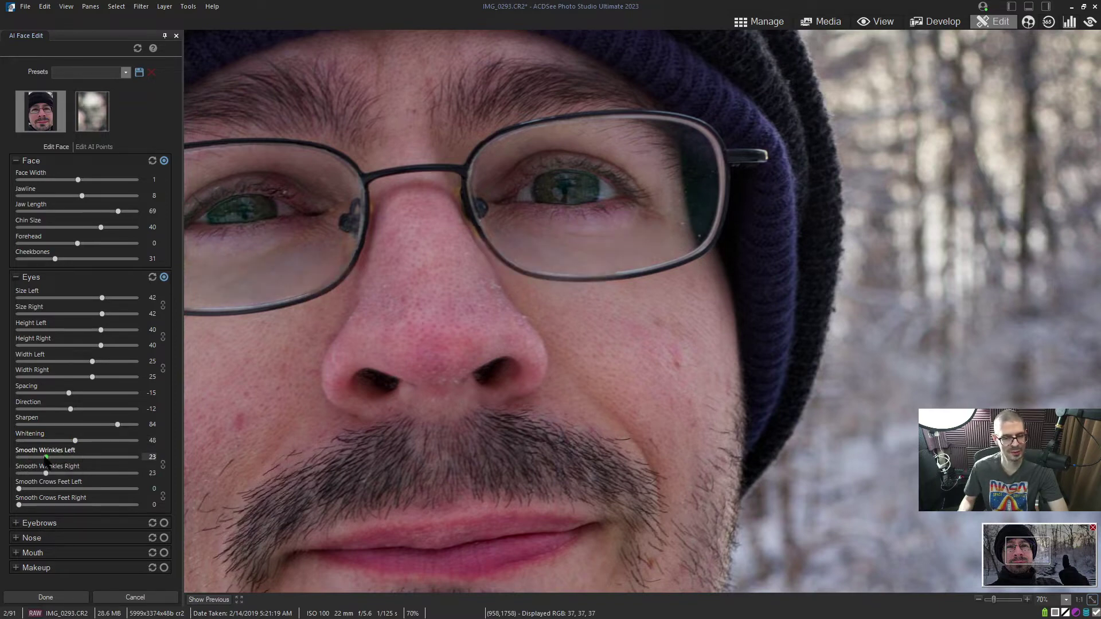
drag(47, 462, 90, 459)
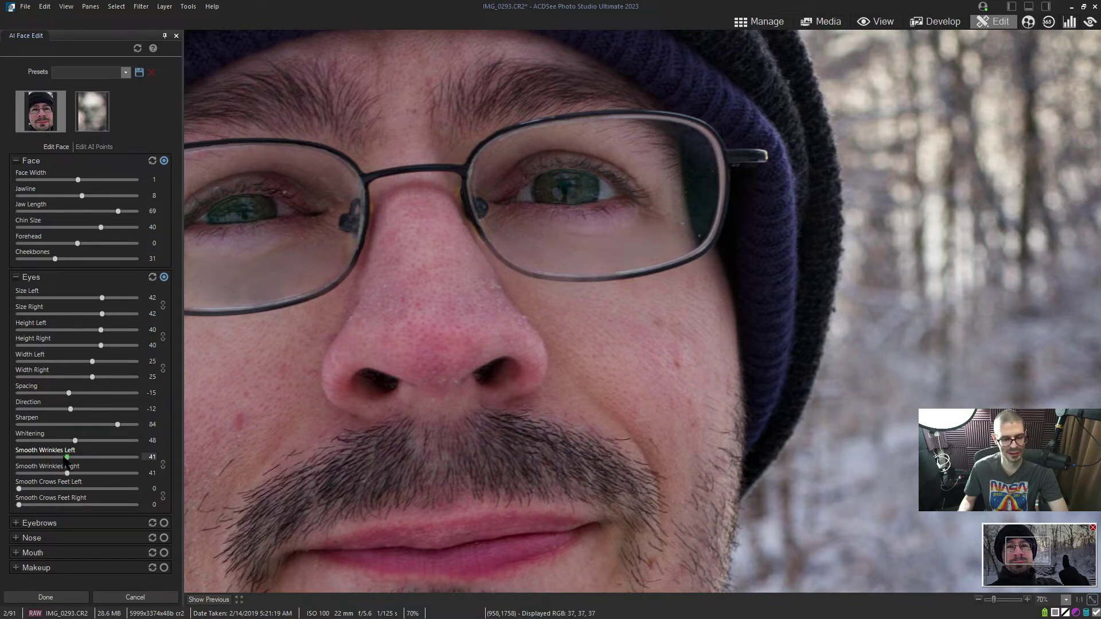
mouse_move(67, 461)
mouse_down()
mouse_move(19, 473)
mouse_move(94, 499)
mouse_up()
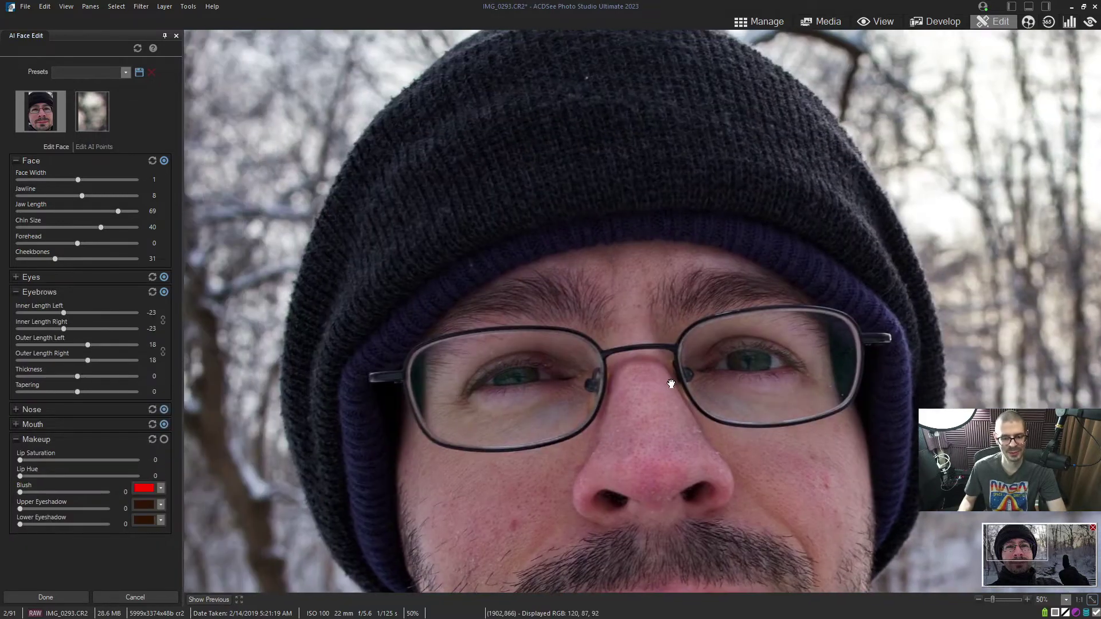
drag(676, 381, 540, 169)
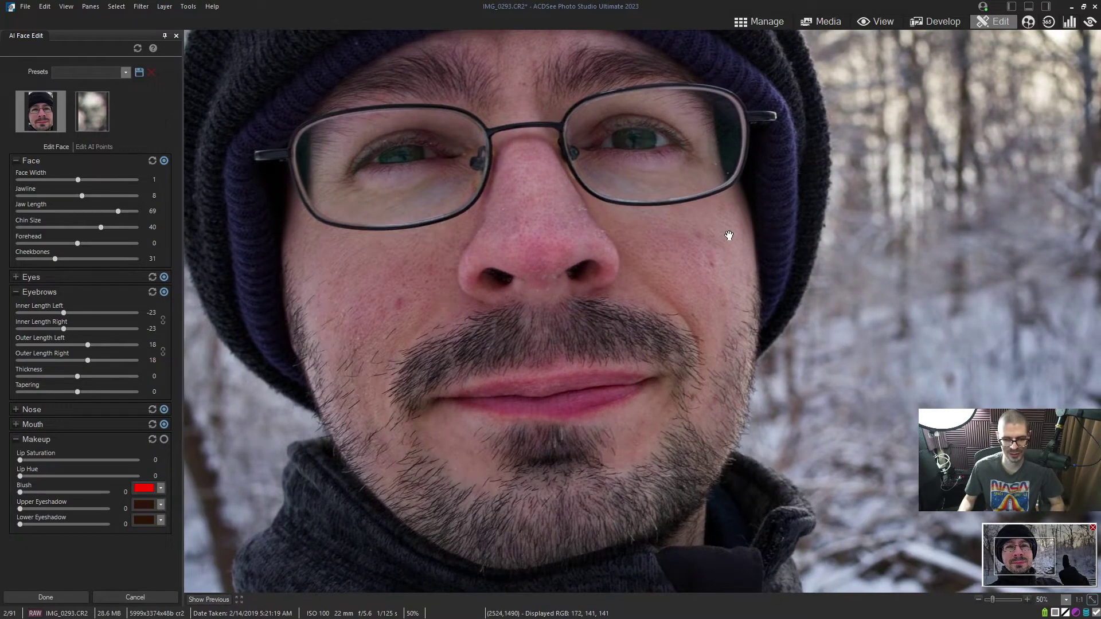
scroll(808, 248, down, 2)
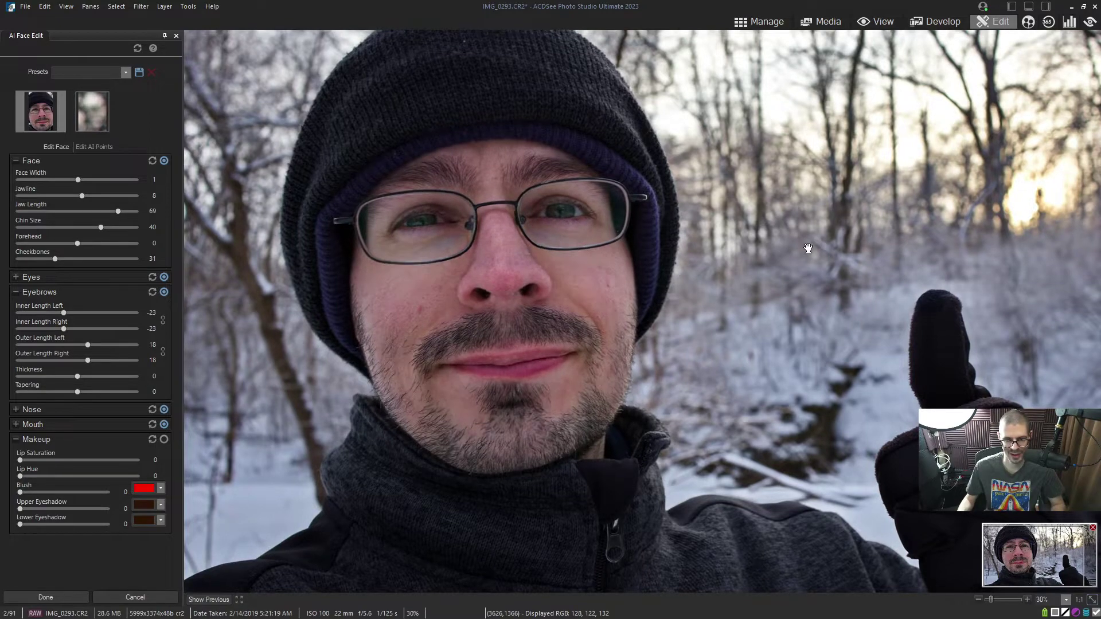
click(45, 597)
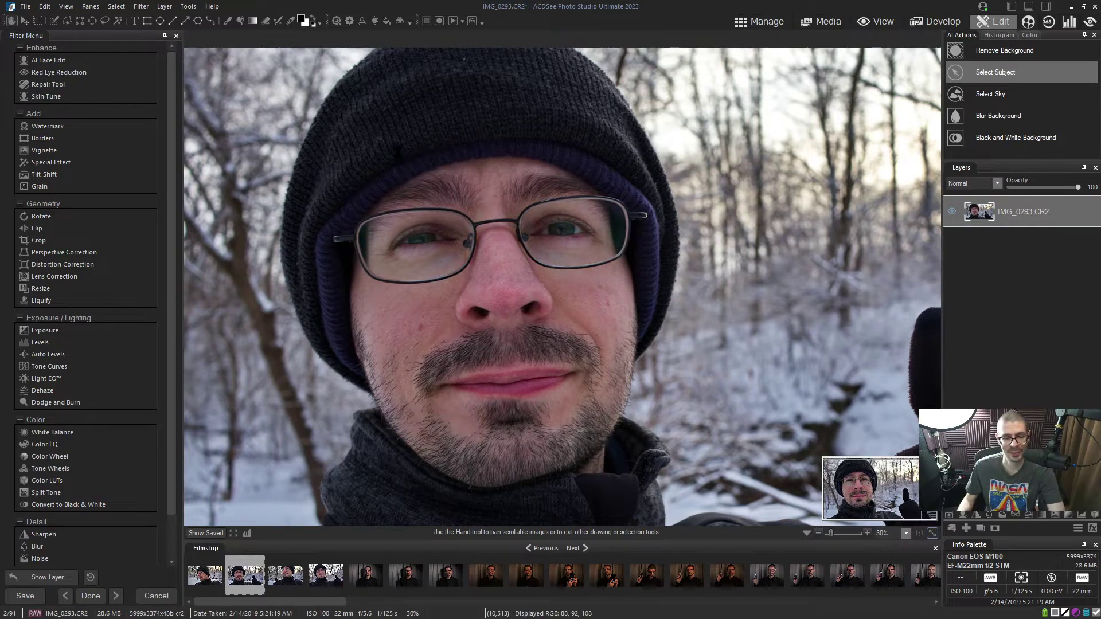
Apply Skin Tune with Smoothing 47 and Glow 11 to the selfie
click(46, 96)
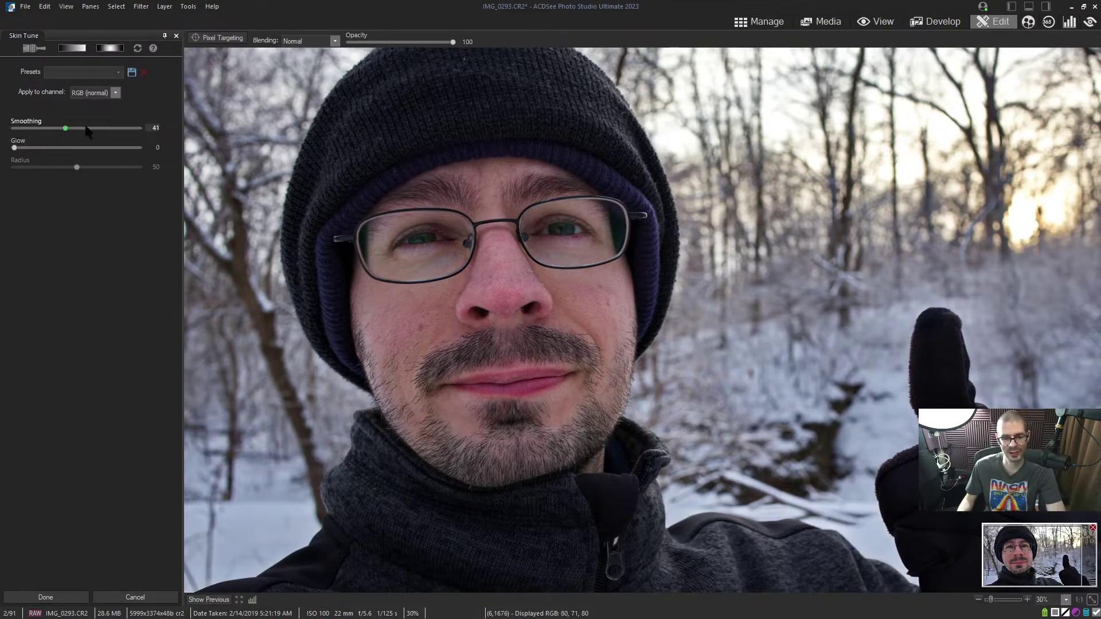
drag(87, 129, 158, 129)
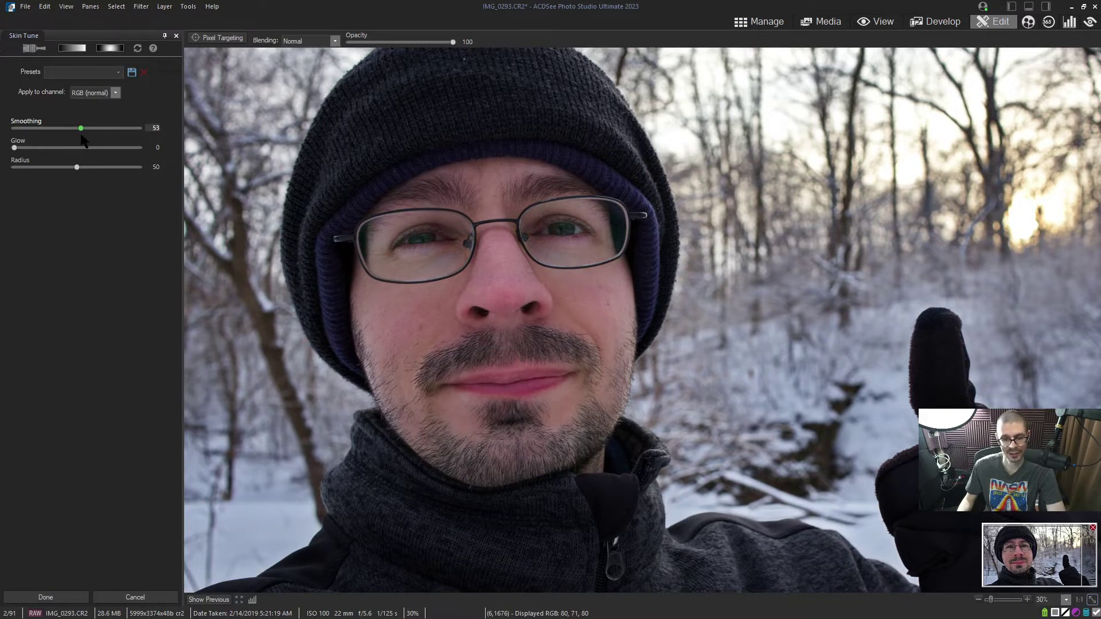
drag(82, 141, 29, 147)
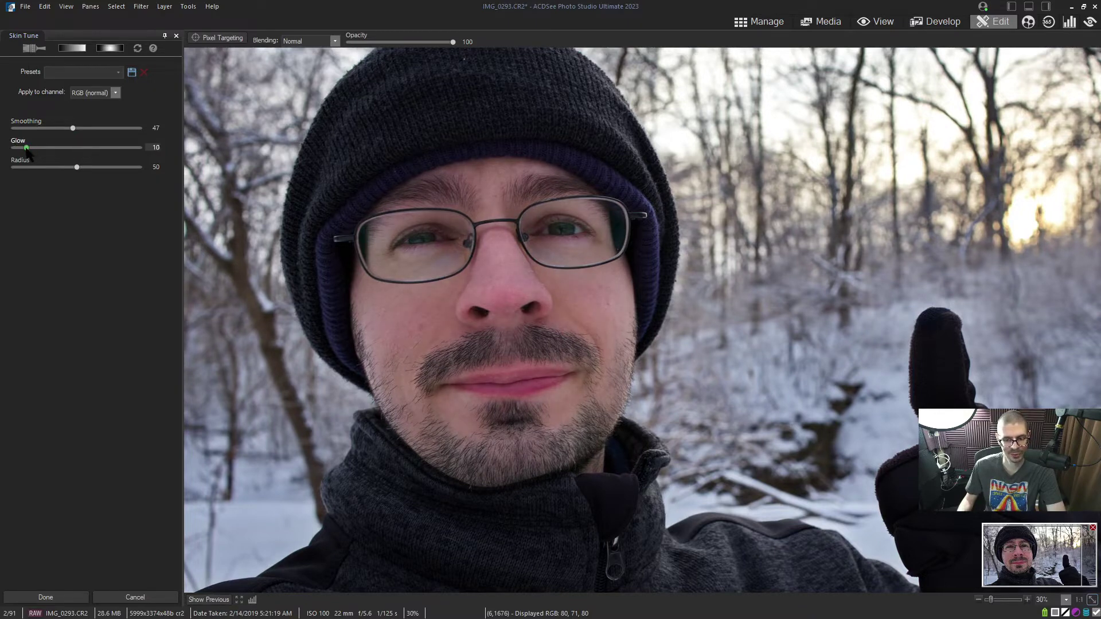
drag(27, 151, 28, 148)
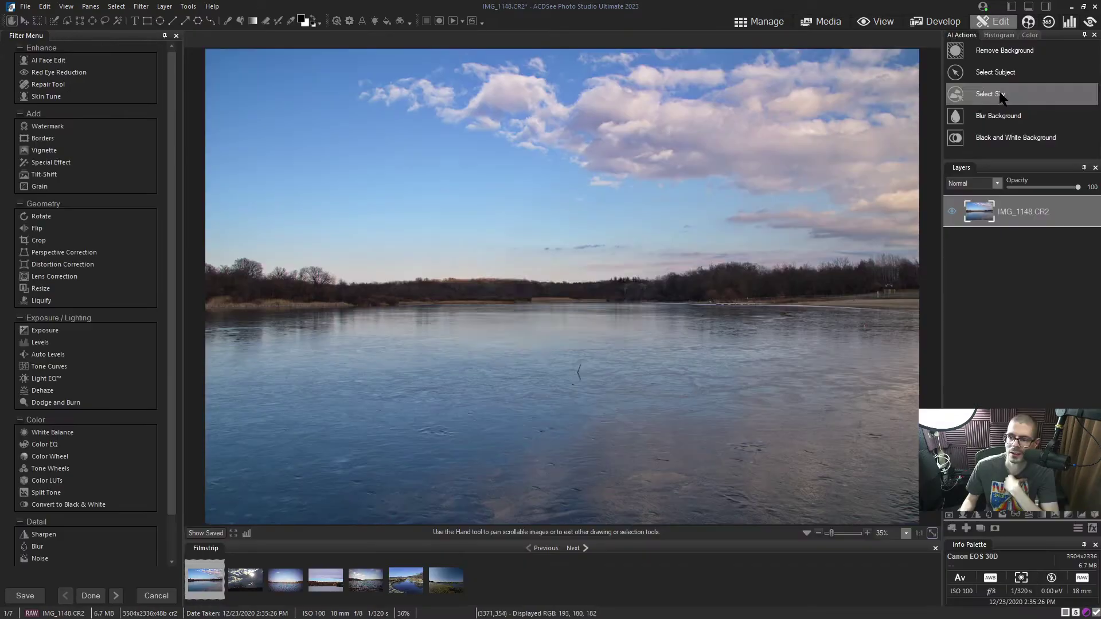
click(997, 94)
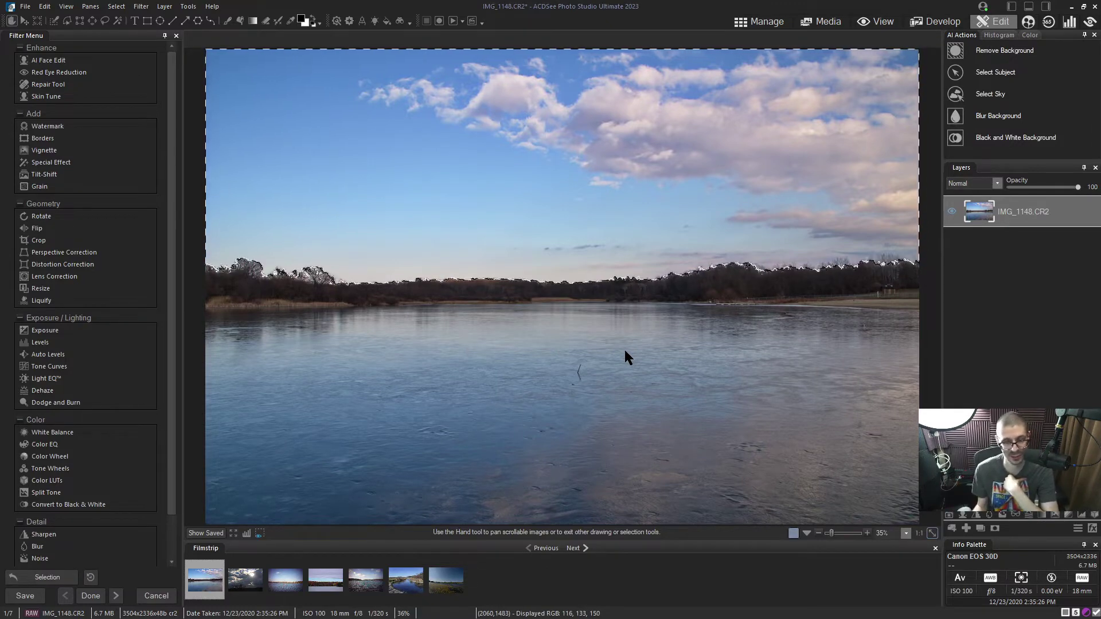
scroll(89, 334, down, 2)
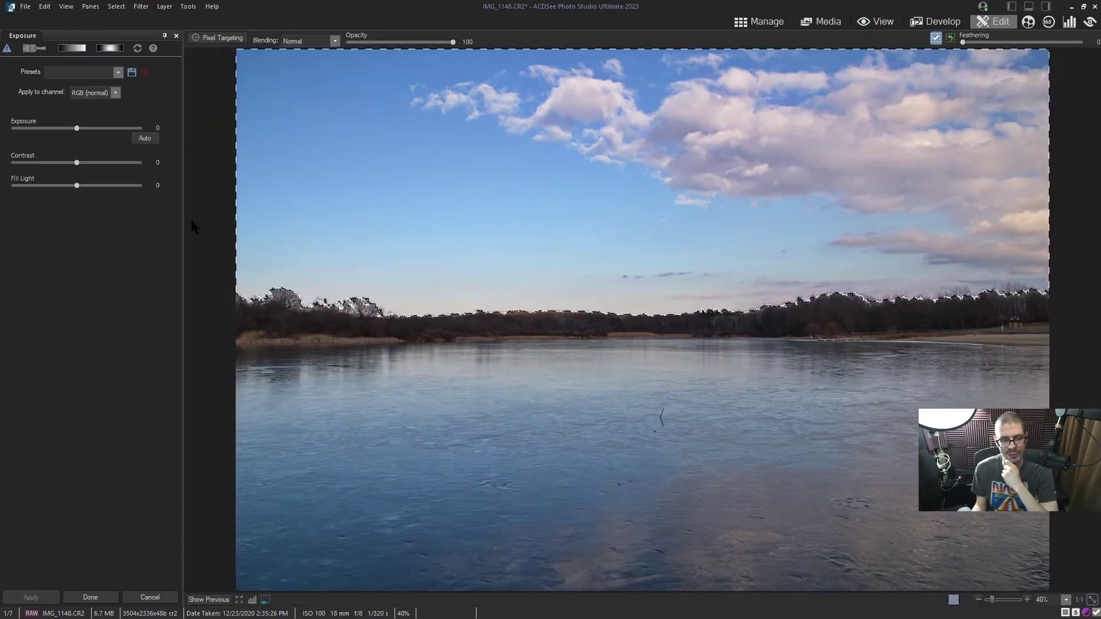
Lower the selected sky's Exposure and apply the change
drag(76, 129, 58, 129)
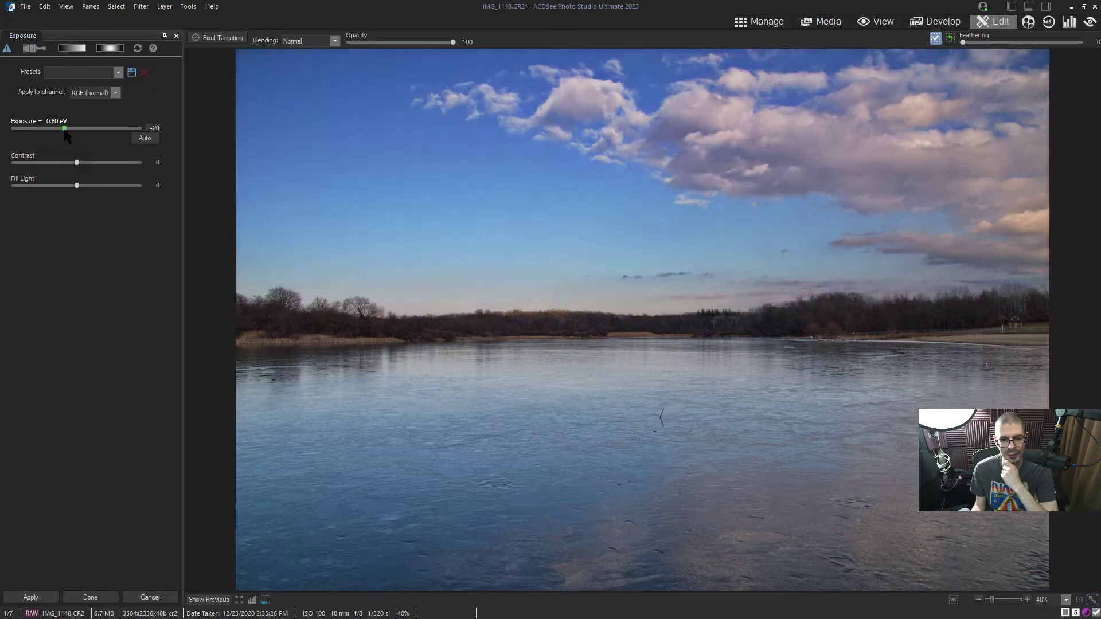
key(Return)
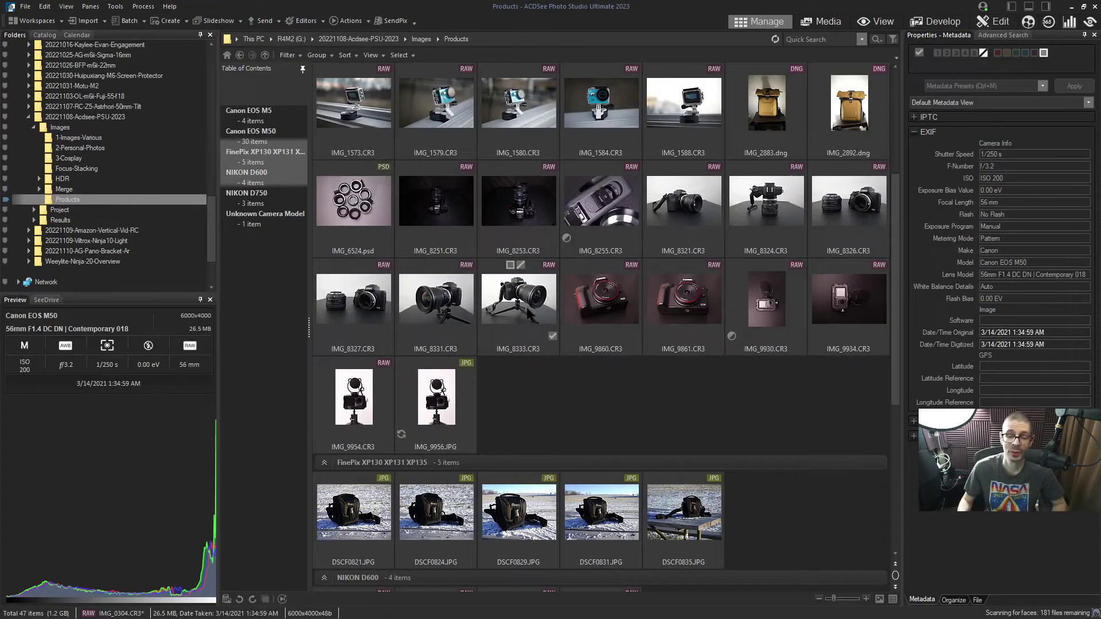
Select the product photos IMG_8333, IMG_9956 and DSCF0831
ctrl+click(519, 301)
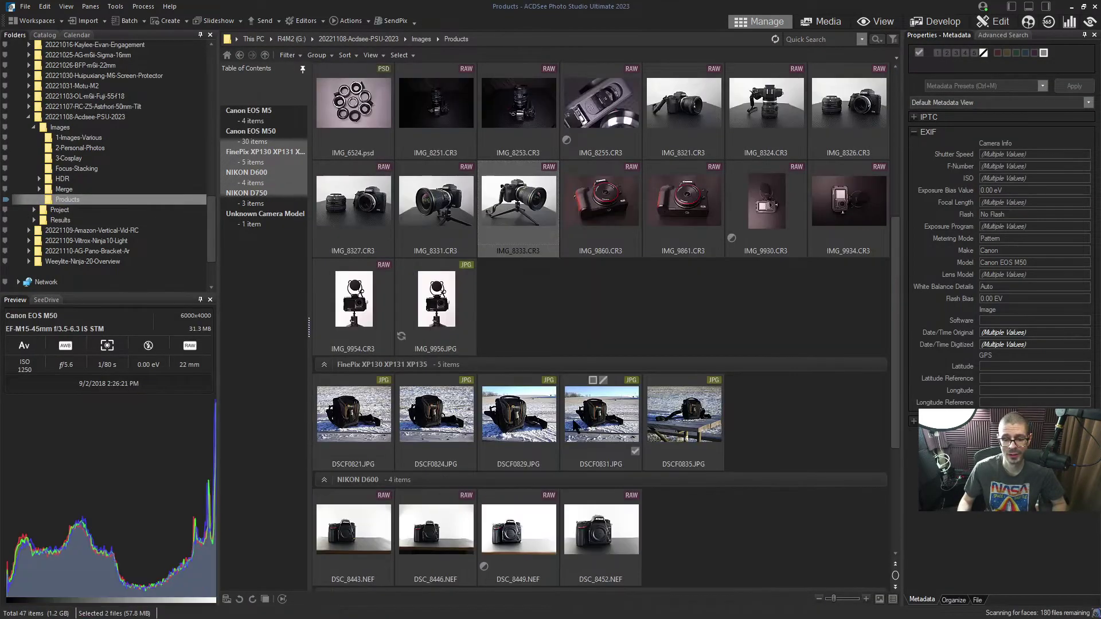
scroll(494, 413, down, 1)
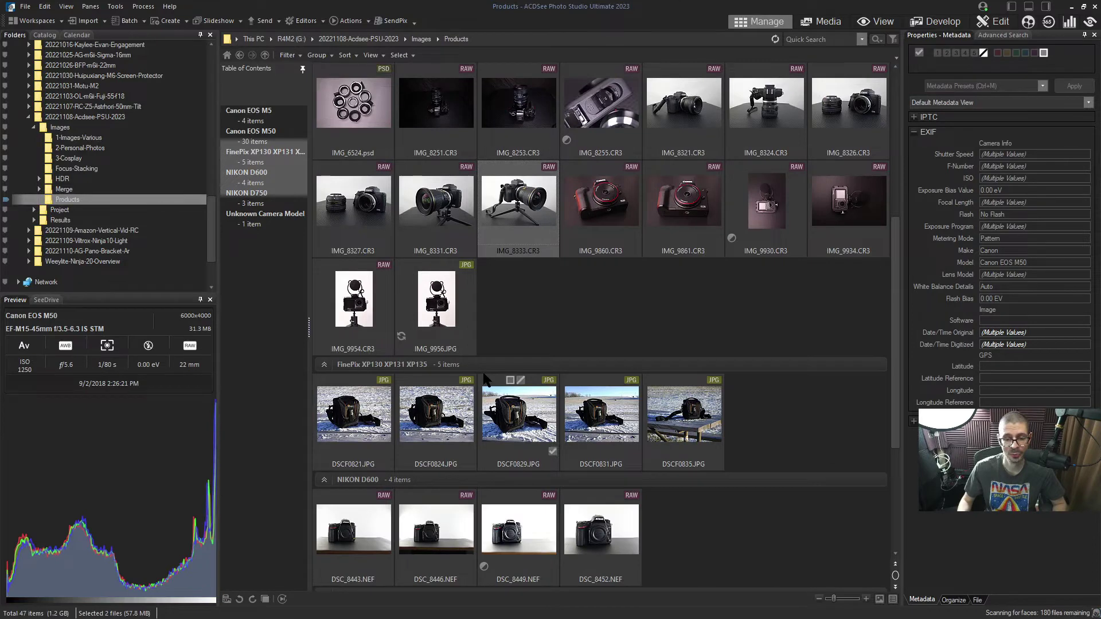
ctrl+click(435, 301)
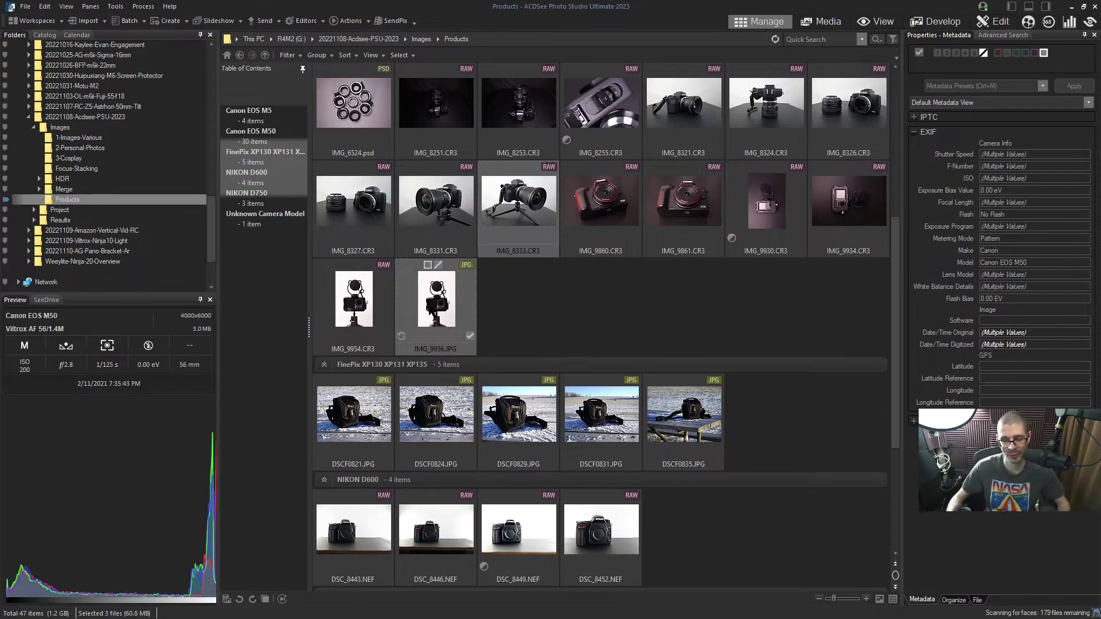
ctrl+click(601, 413)
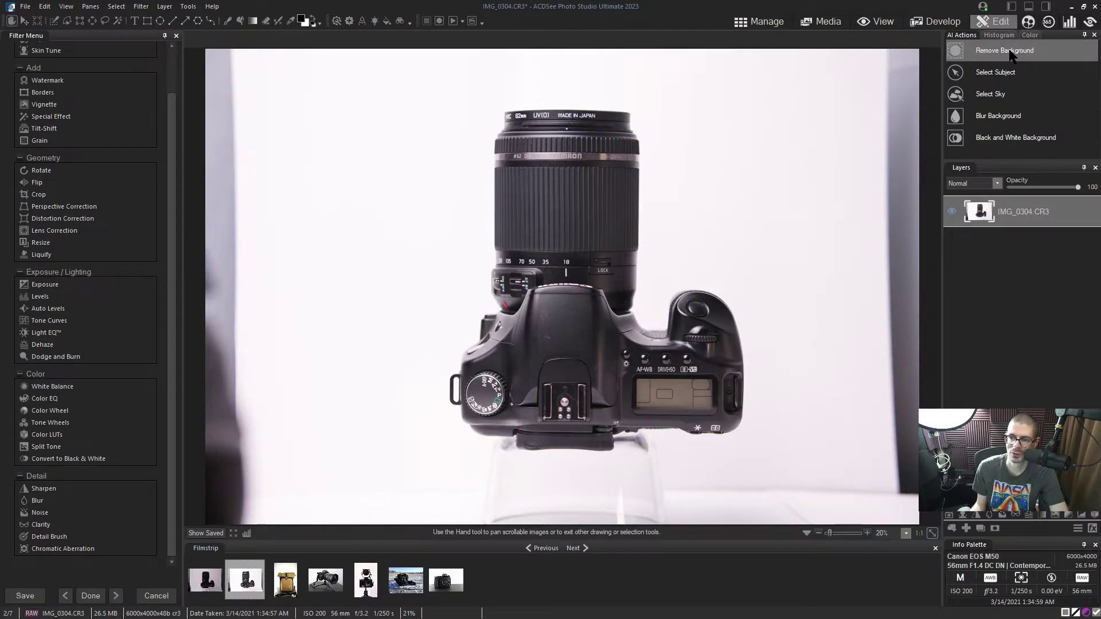
Remove IMG_0304's background and inspect the lens ring and mode dial cutout edges
click(1012, 56)
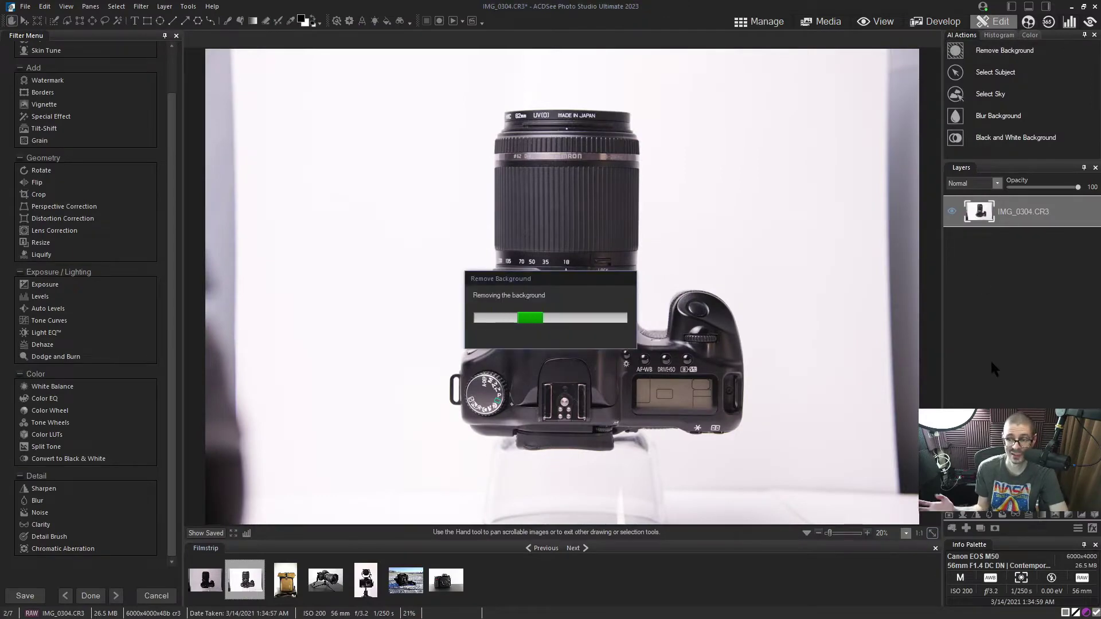
scroll(584, 371, up, 3)
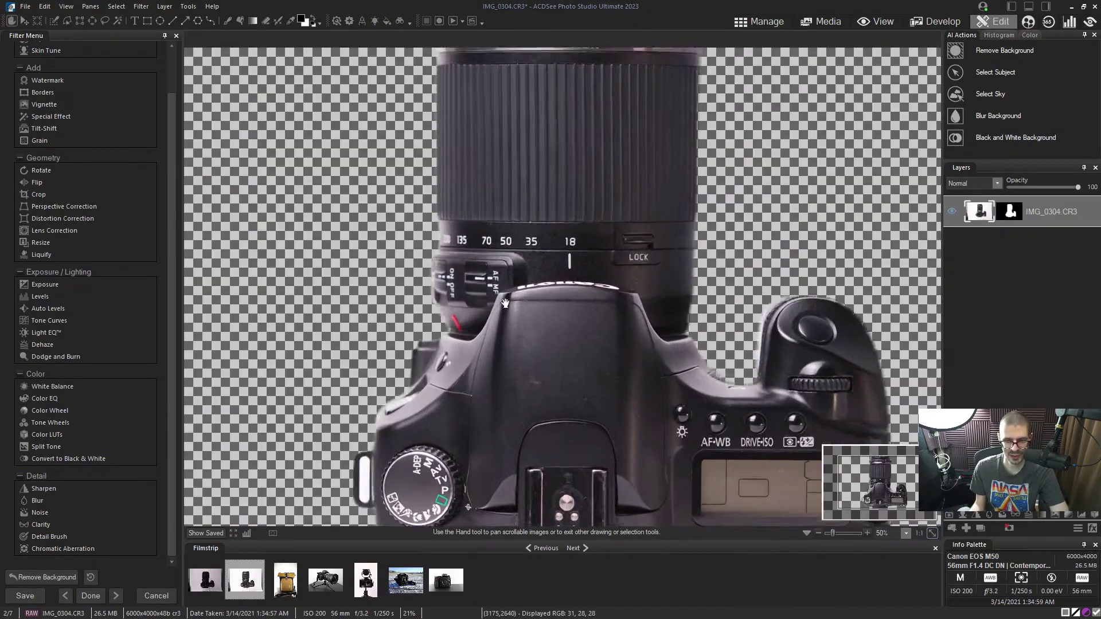
scroll(523, 413, up, 3)
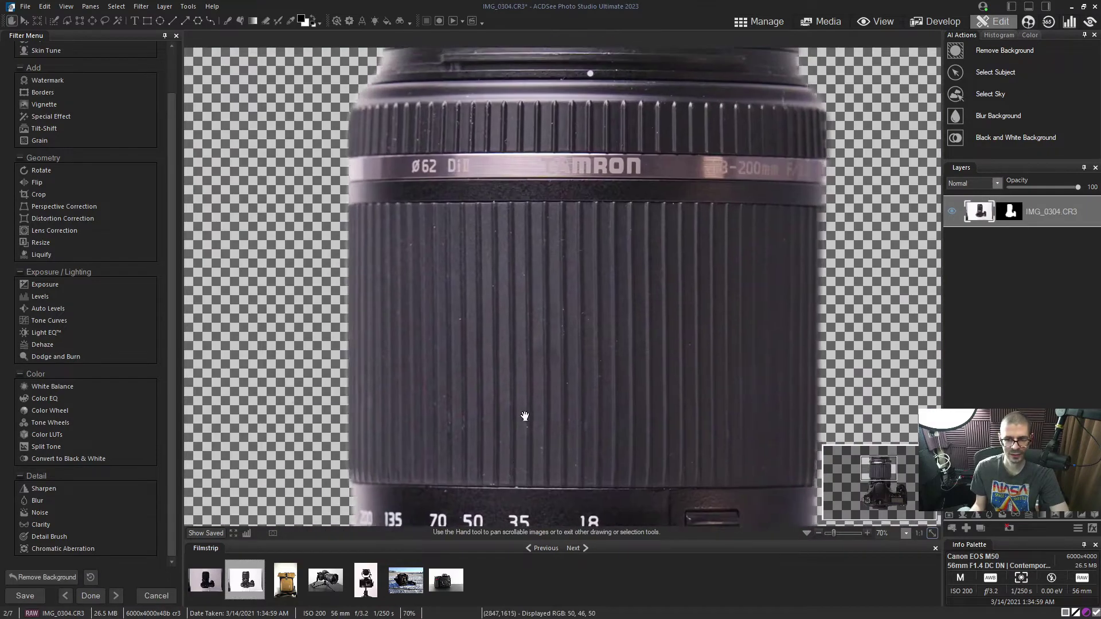
scroll(523, 412, up, 2)
scroll(462, 285, down, 2)
scroll(492, 240, up, 1)
mouse_move(493, 242)
mouse_down()
mouse_move(504, 445)
mouse_move(582, 341)
mouse_up()
scroll(584, 419, down, 2)
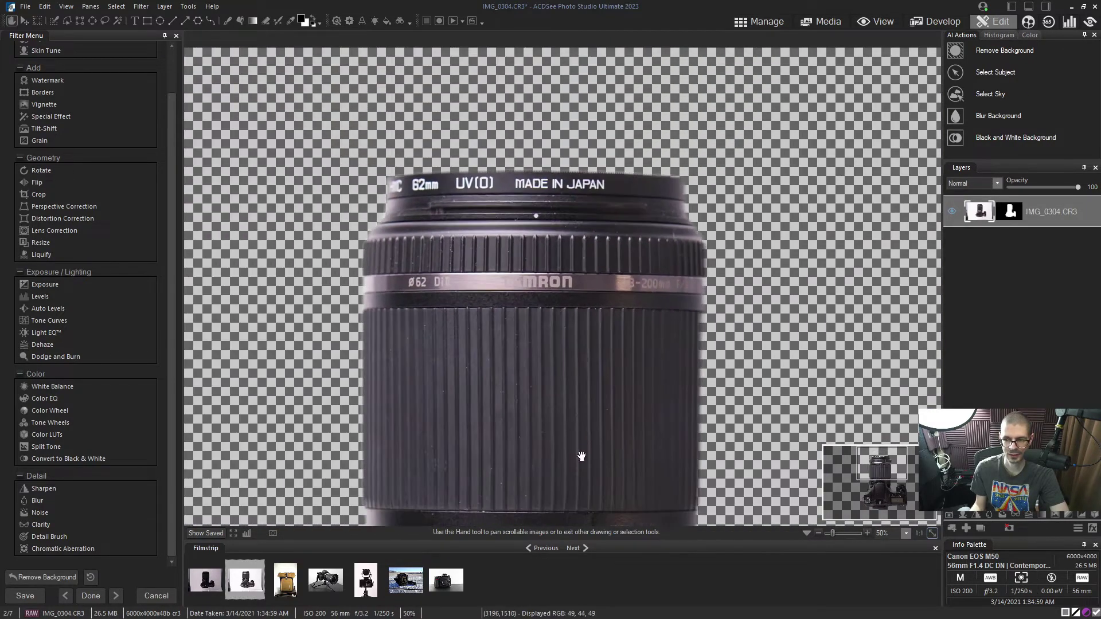
drag(581, 456, 725, 202)
scroll(724, 203, up, 2)
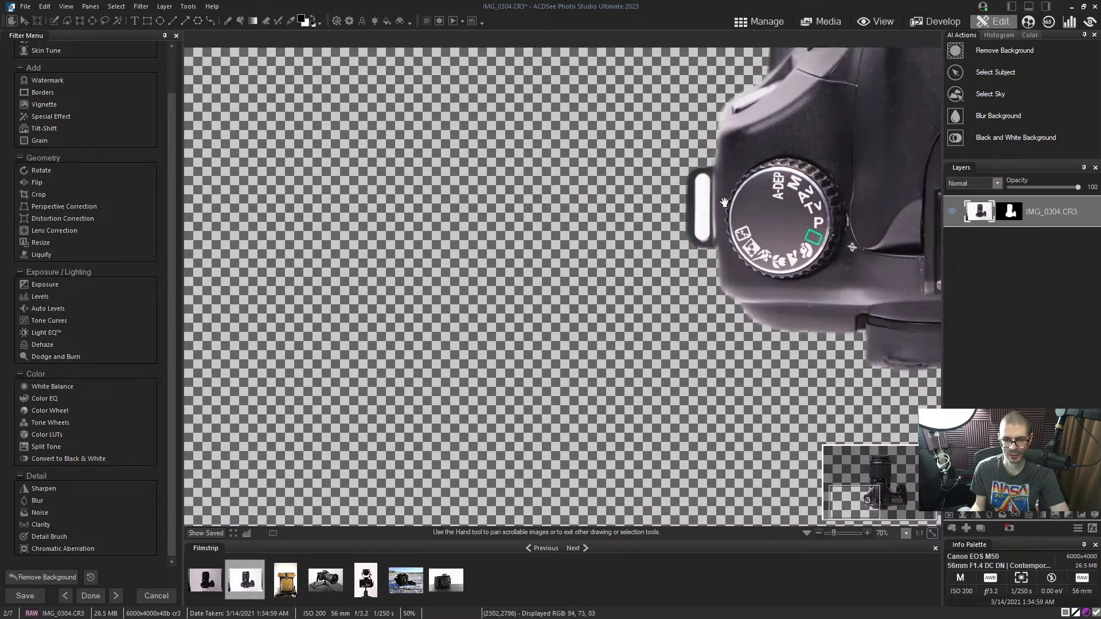
scroll(724, 202, up, 2)
mouse_move(724, 202)
mouse_down()
mouse_move(398, 272)
mouse_move(538, 270)
mouse_up()
scroll(398, 272, up, 2)
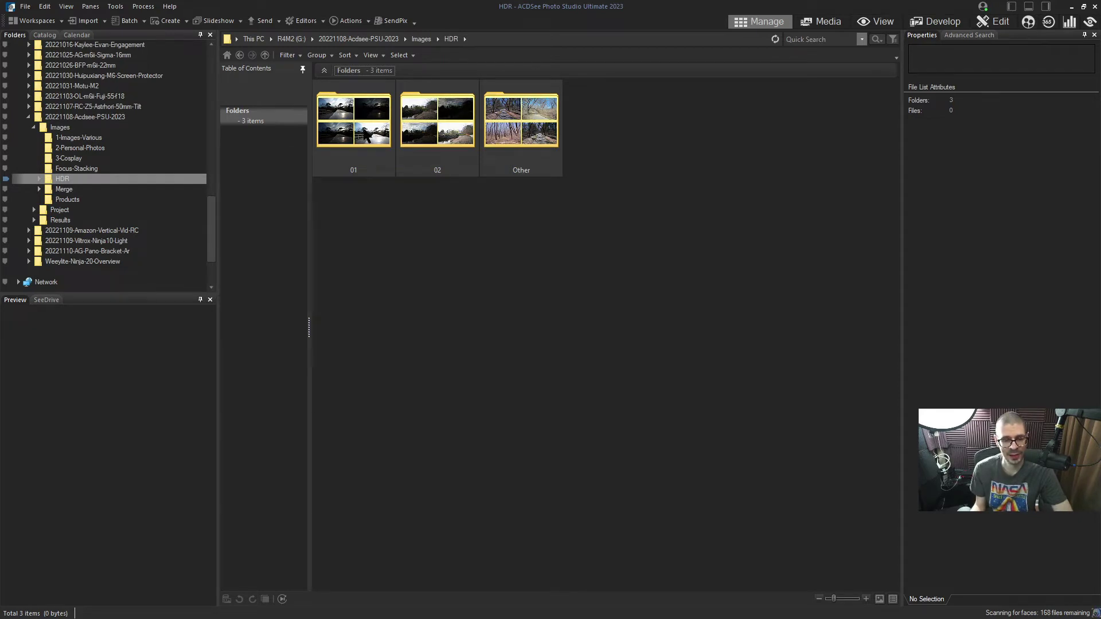
Open folder 01, select all five DSC_0330–0334 NEFs, and start Process > HDR
double_click(357, 125)
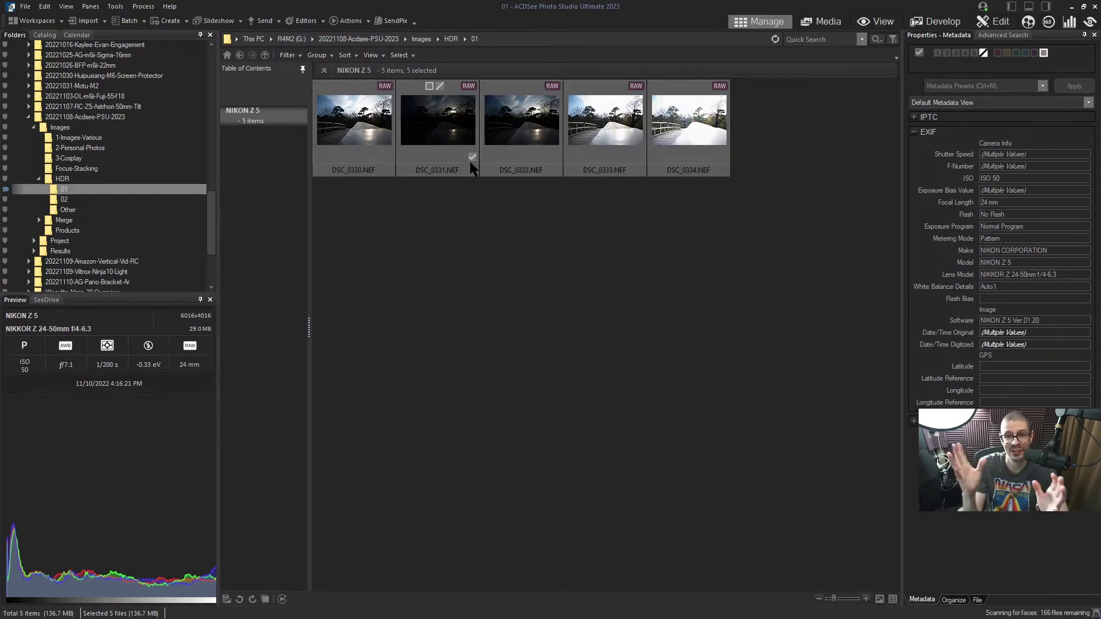
key(Home)
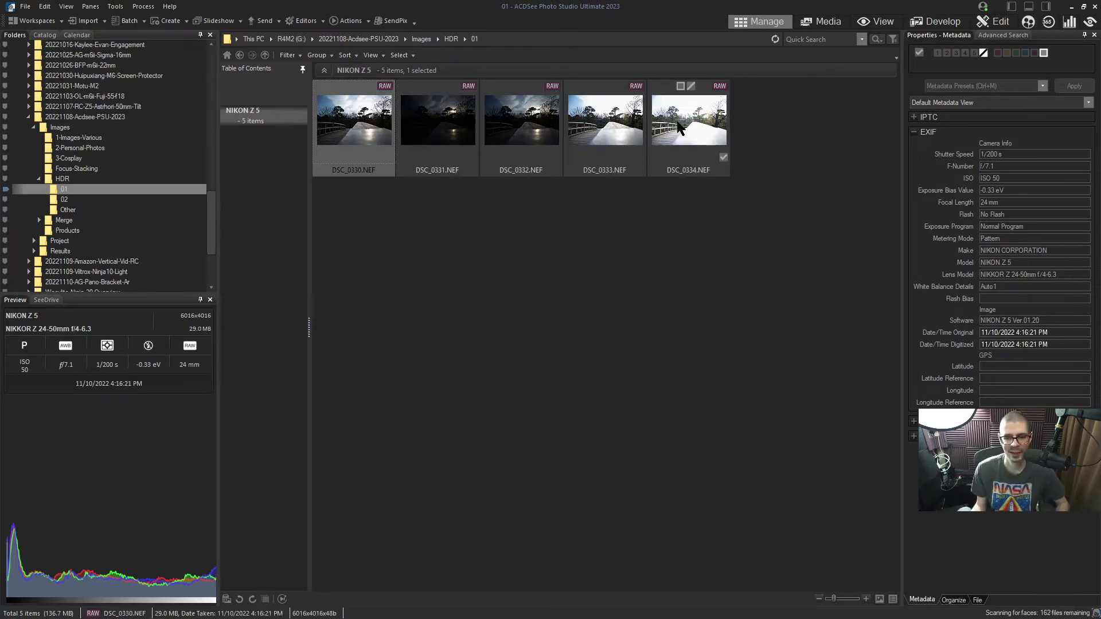
key(ctrl+a)
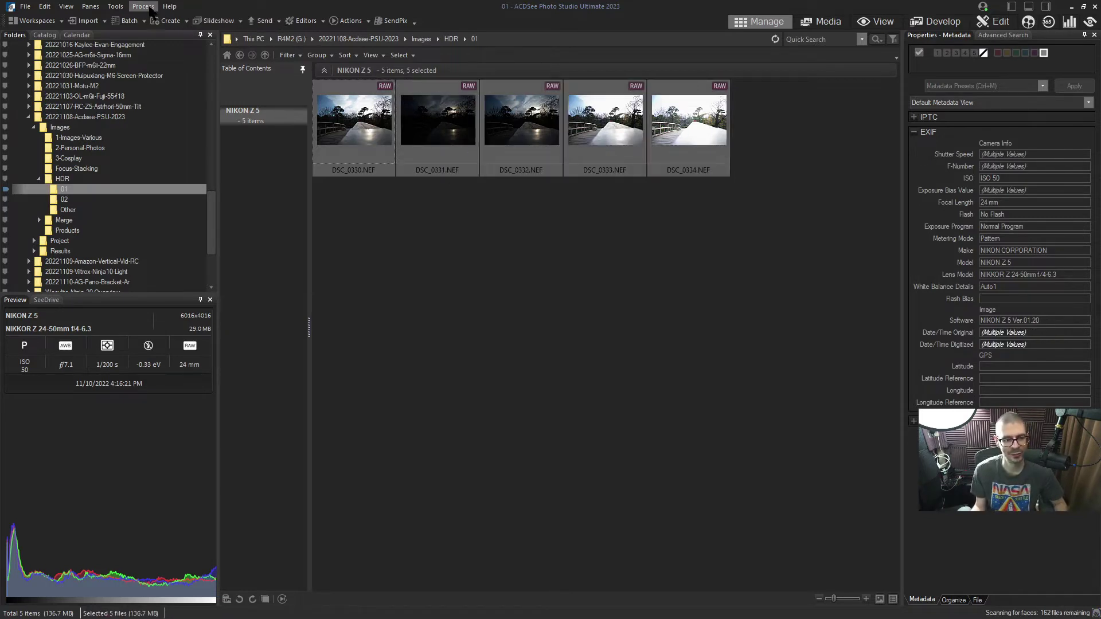
click(144, 6)
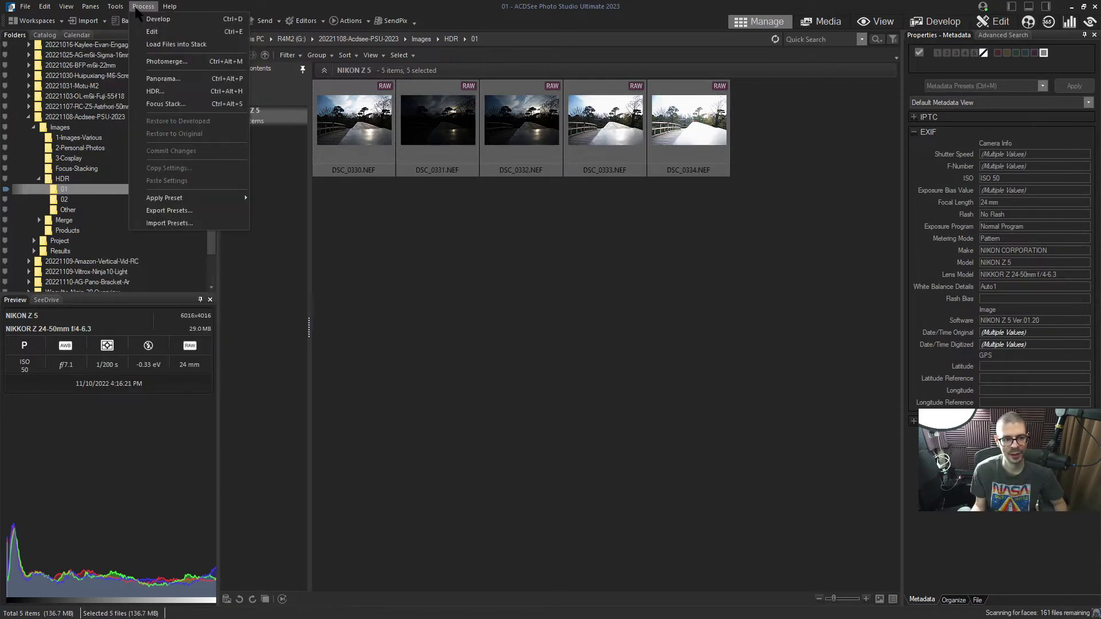
click(161, 91)
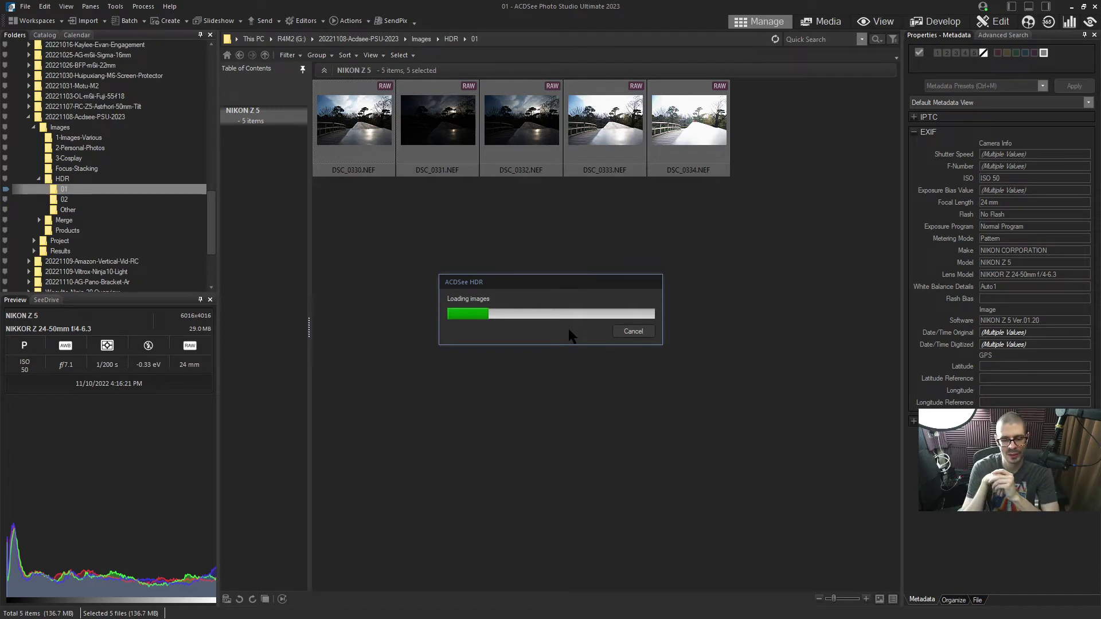
Preview the Black and White, Detailed and Dramatic HDR presets, keeping Dramatic
click(572, 197)
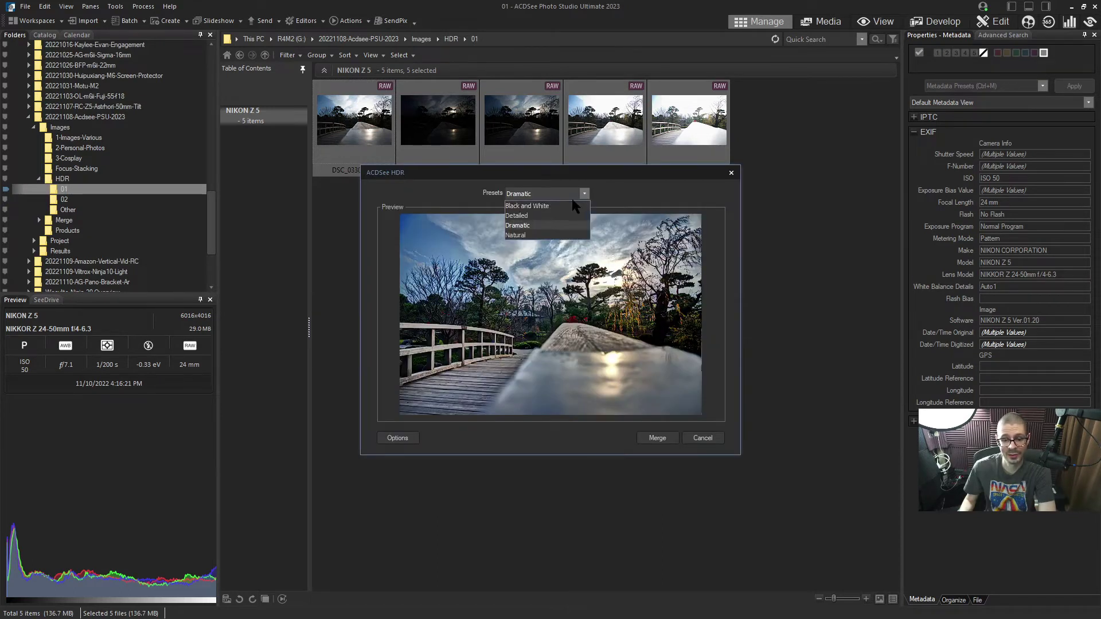
click(538, 211)
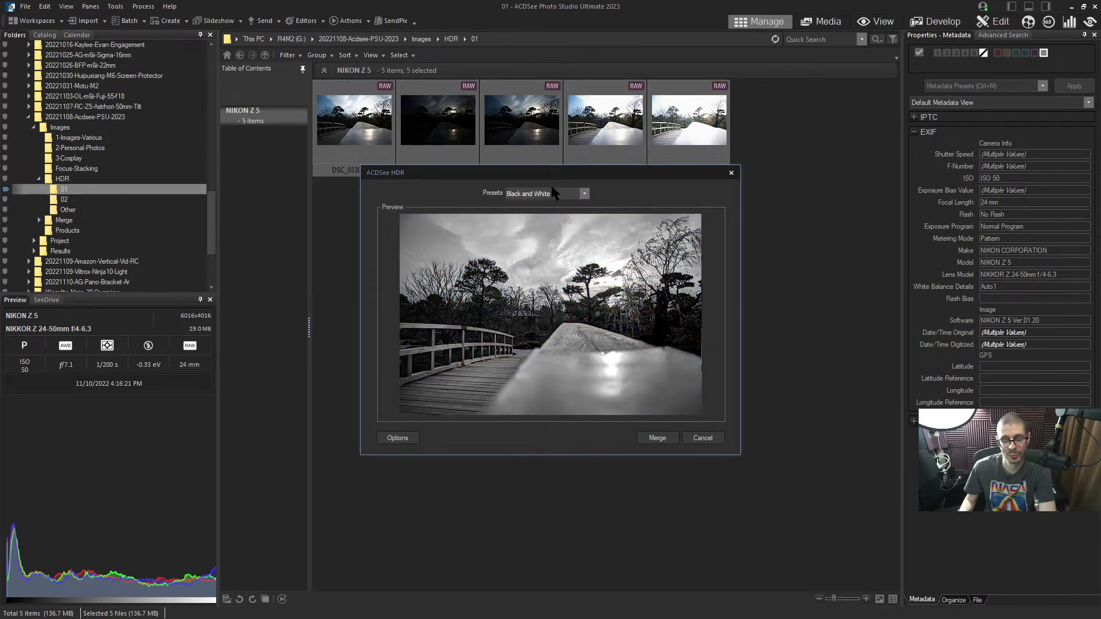
click(552, 193)
click(541, 215)
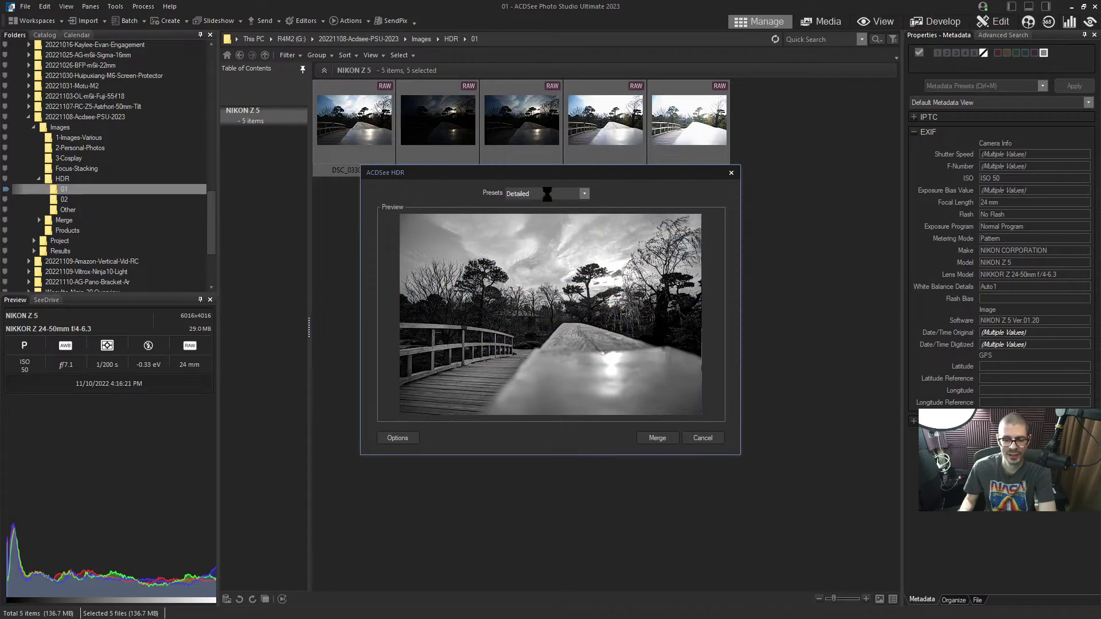
click(548, 192)
click(547, 225)
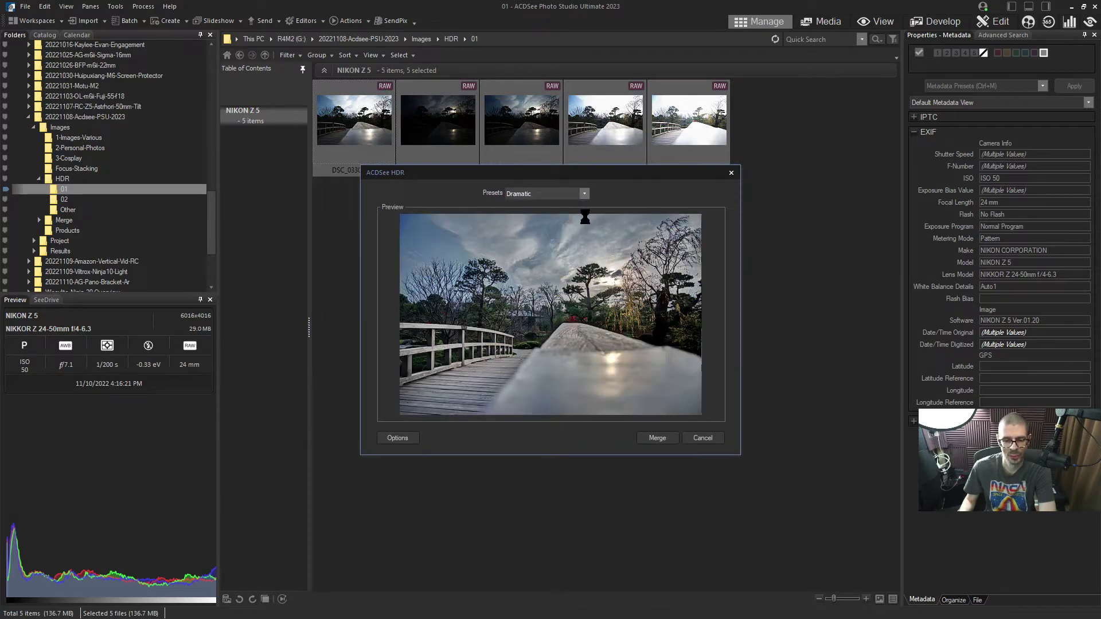
click(567, 195)
click(581, 236)
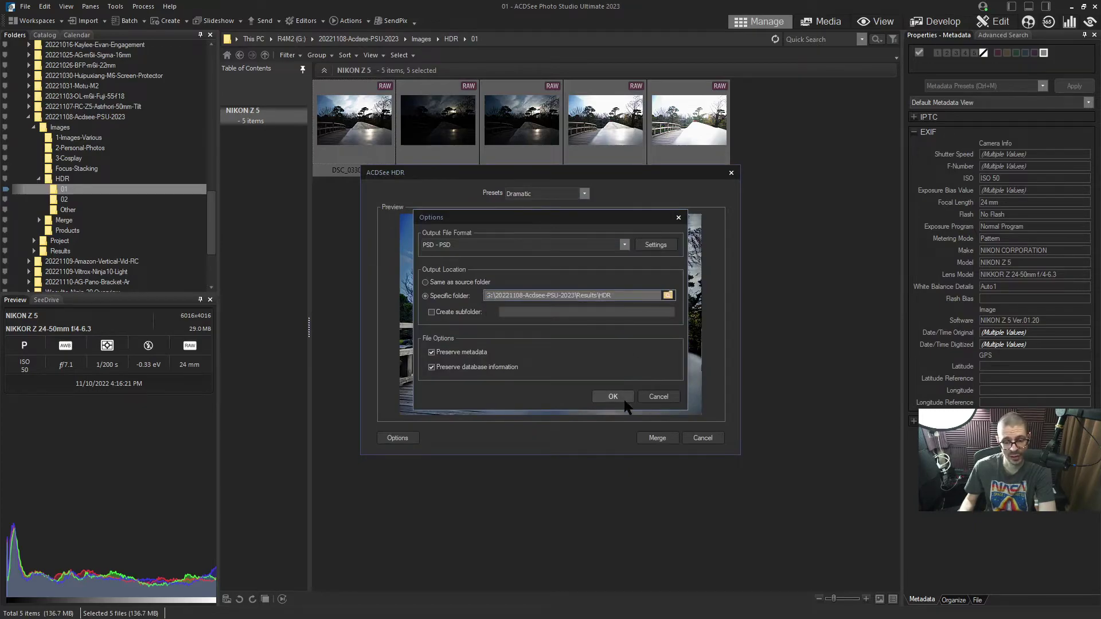
Set the HDR output format to TIFF and merge the exposures
click(508, 244)
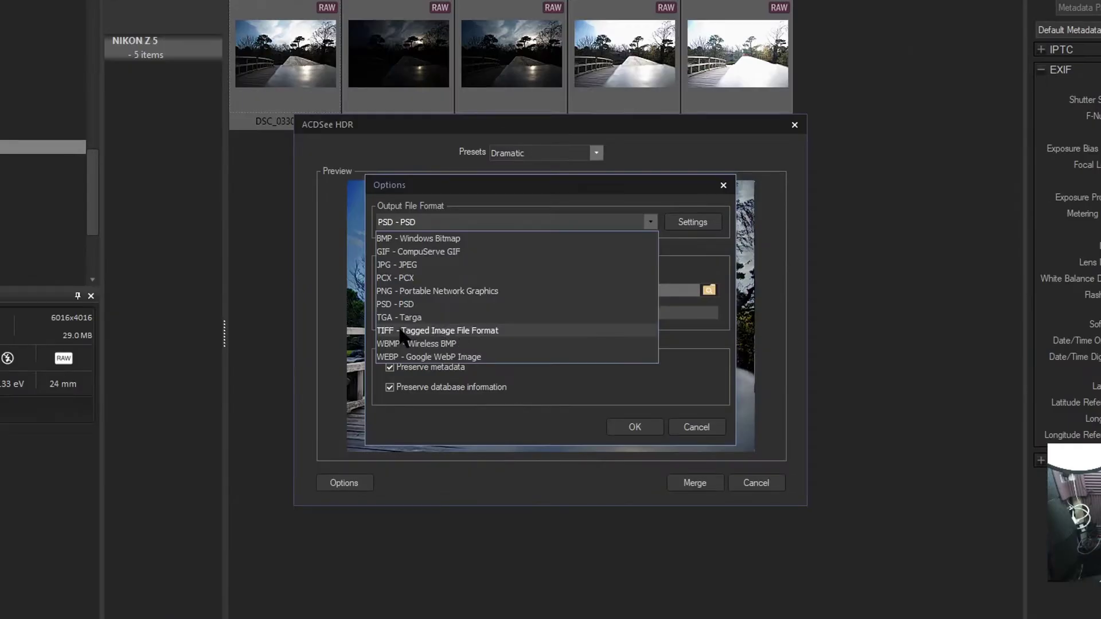
click(402, 331)
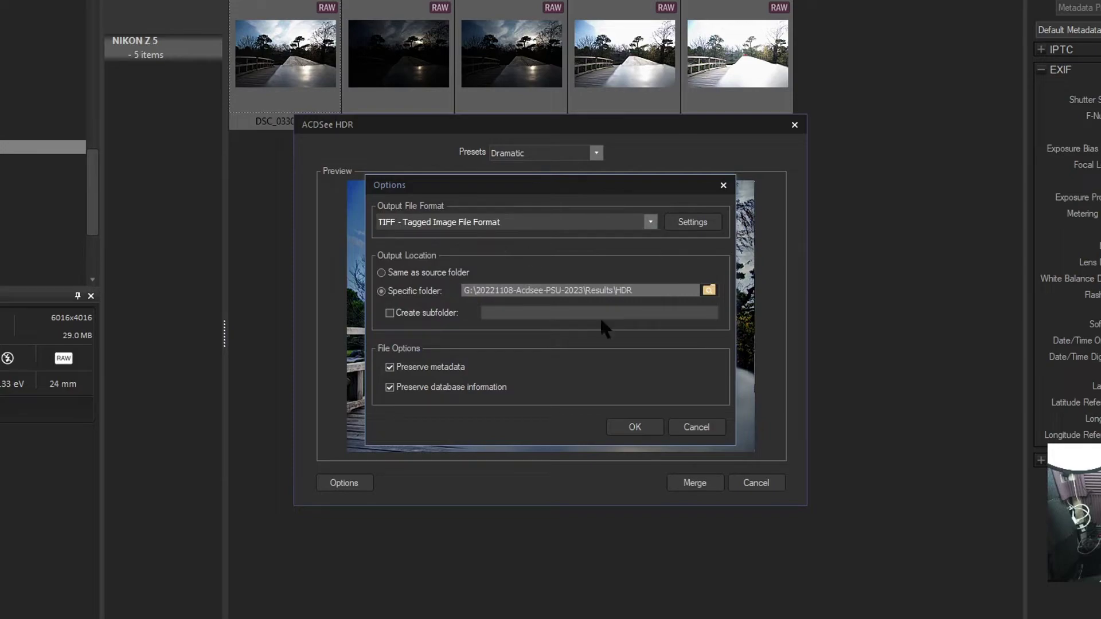
click(635, 427)
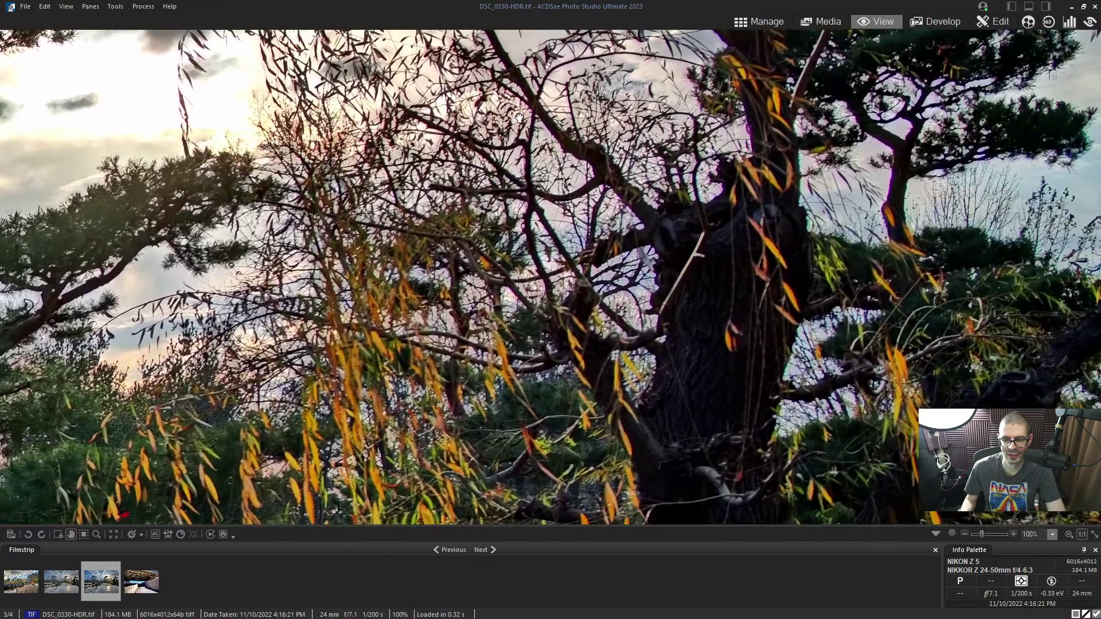
Zoom in on the willow tree and its trunk to check the HDR detail
drag(786, 208, 327, 32)
scroll(844, 186, down, 5)
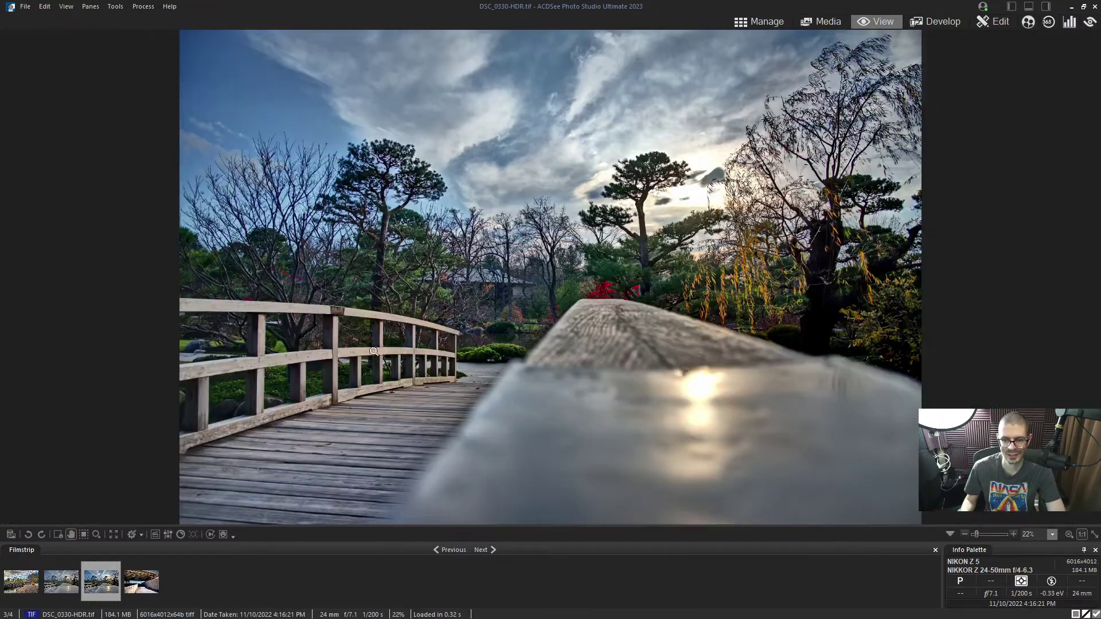
drag(844, 186, 646, 373)
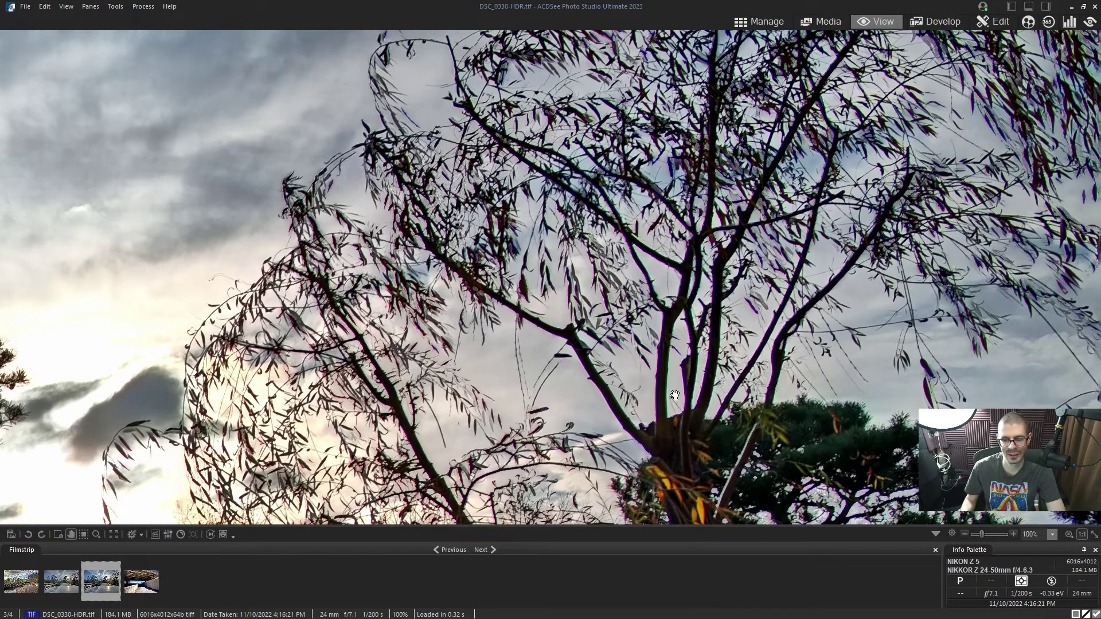
scroll(851, 116, down, 3)
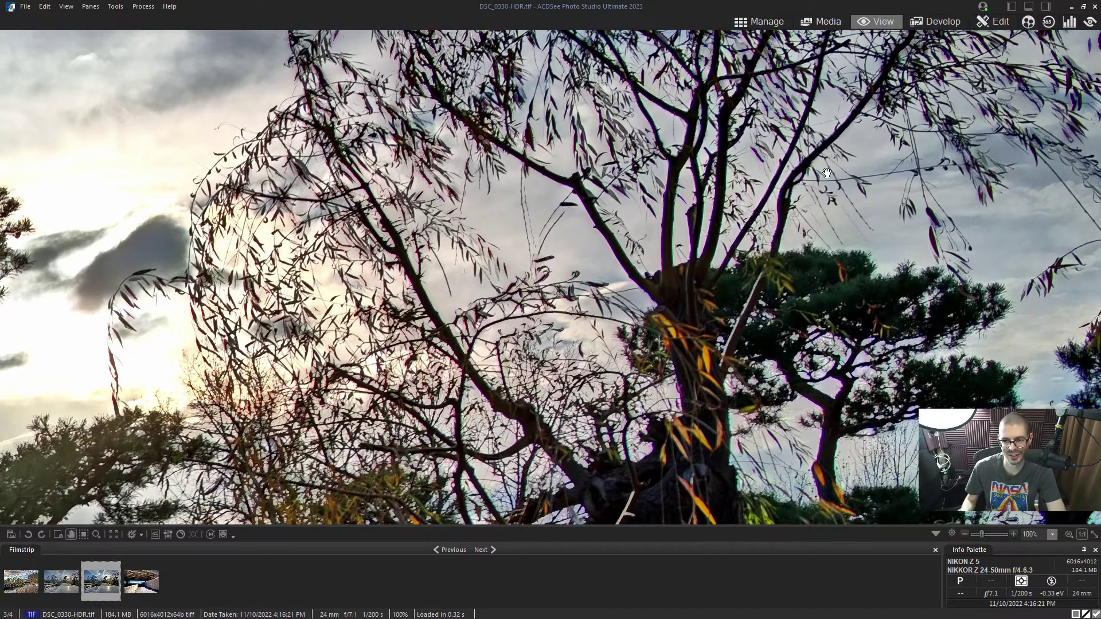
scroll(588, 177, down, 5)
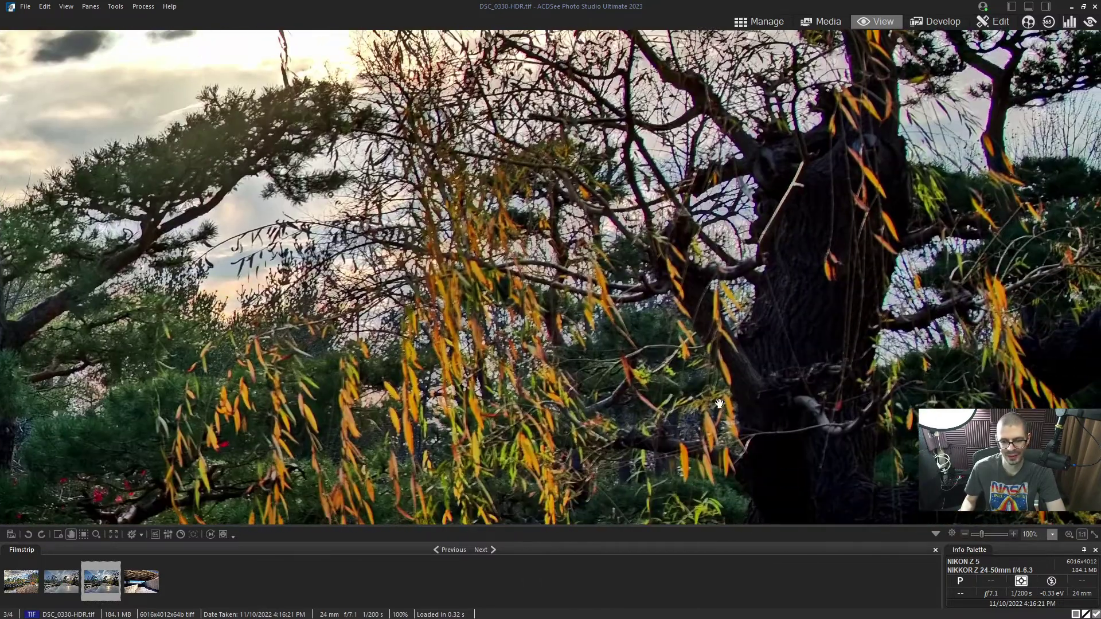
scroll(475, 294, down, 3)
scroll(659, 312, down, 2)
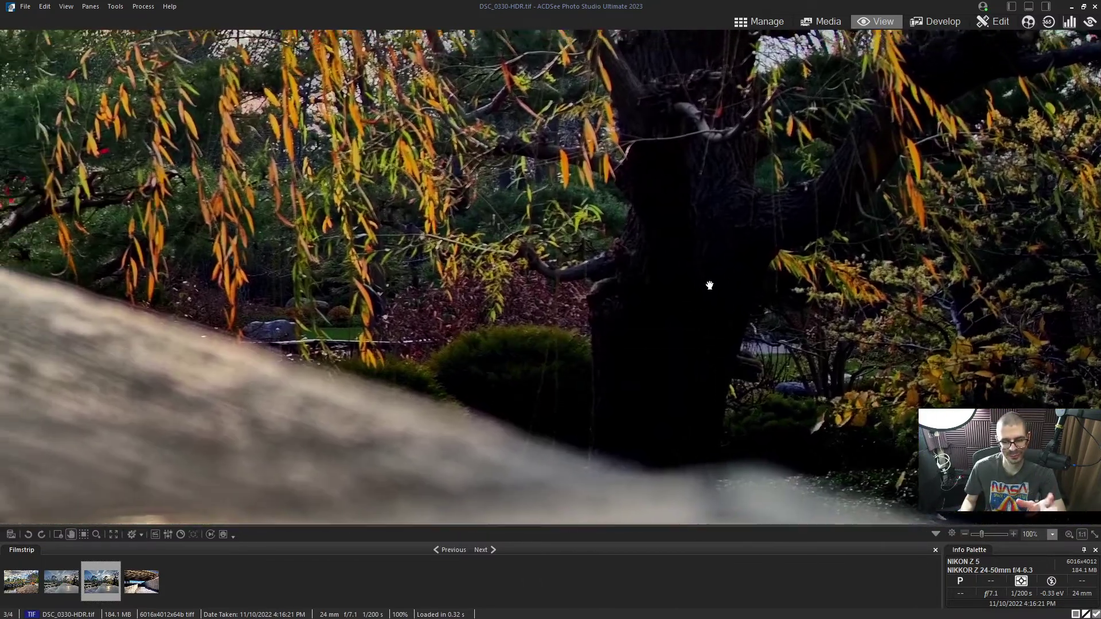
scroll(708, 284, left, 3)
scroll(533, 264, left, 2)
scroll(364, 266, left, 2)
scroll(742, 253, left, 2)
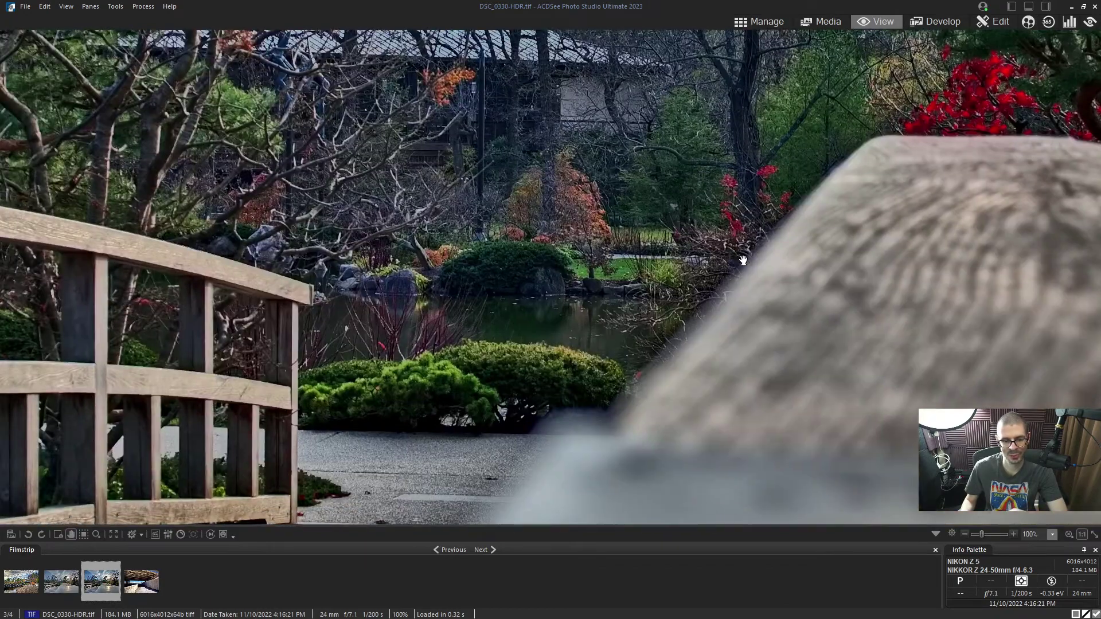
scroll(513, 301, left, 2)
scroll(513, 301, up, 3)
scroll(694, 336, left, 3)
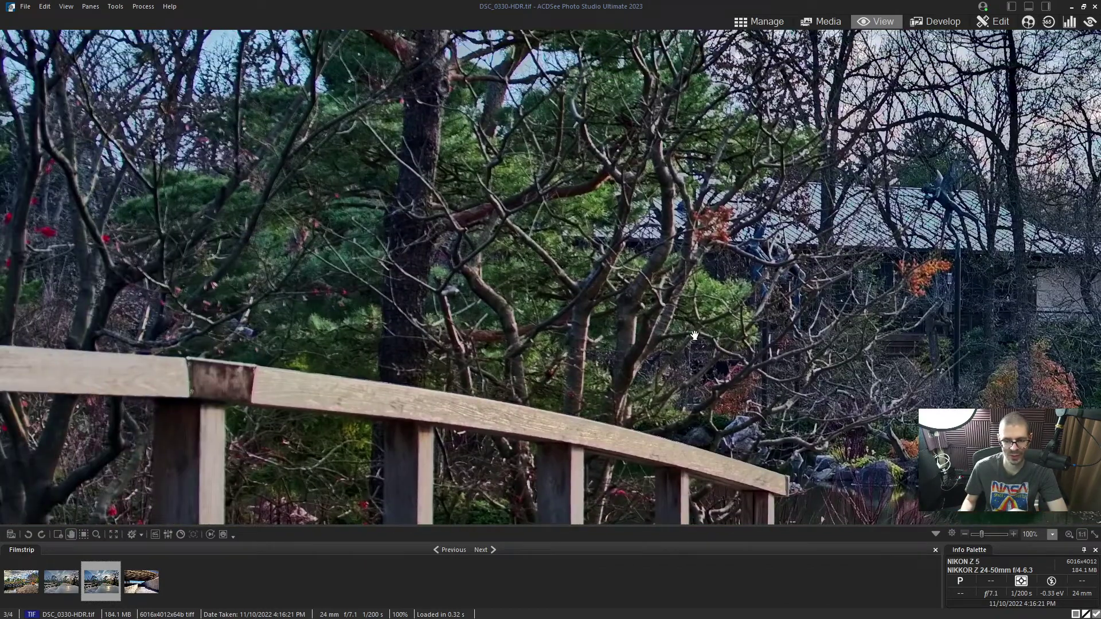
scroll(350, 328, down, 1)
scroll(481, 332, left, 2)
scroll(482, 332, down, 1)
scroll(646, 300, left, 2)
Inspect the underpass HDR image IMG_2134-HDR at full size, panning across branches, road and sky
click(141, 582)
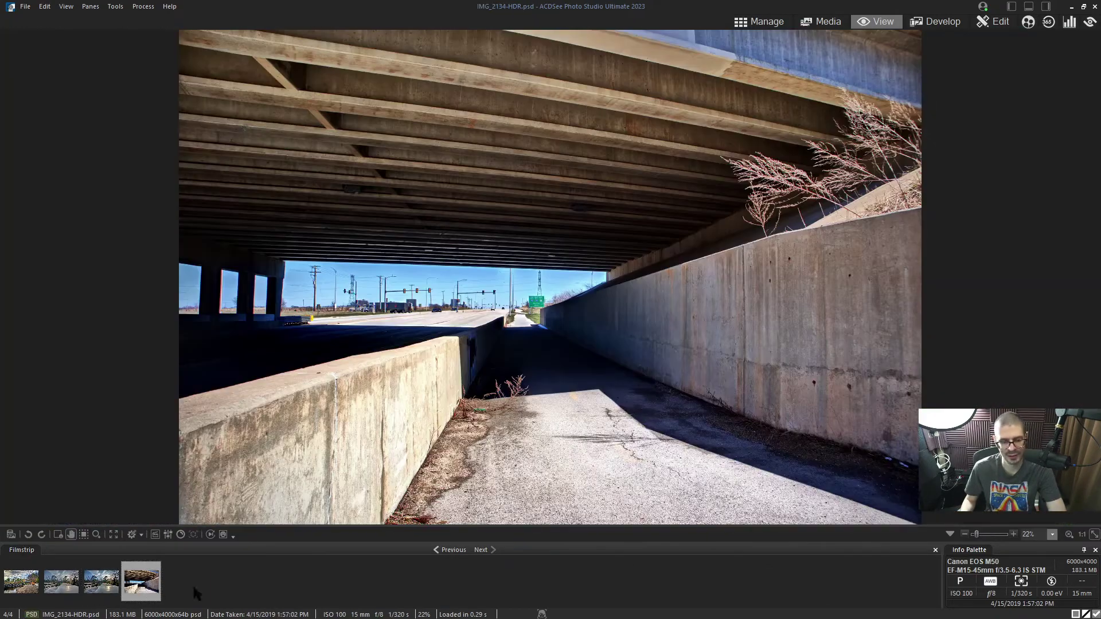
mouse_move(871, 224)
mouse_down()
mouse_move(416, 283)
mouse_move(285, 248)
mouse_up()
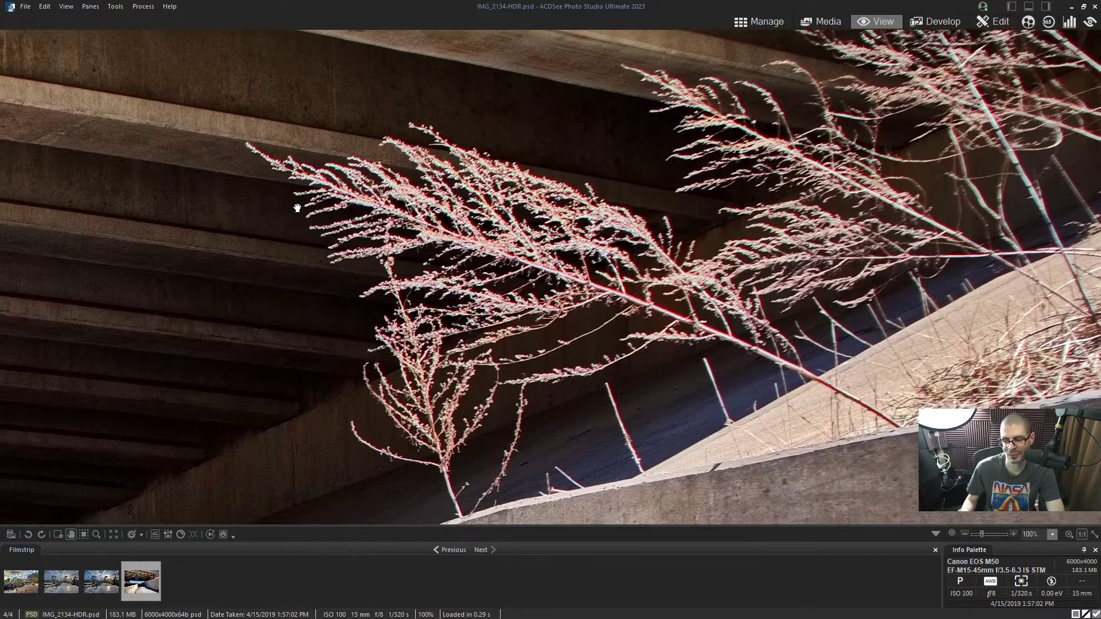
mouse_move(283, 249)
mouse_down()
mouse_move(286, 216)
mouse_move(243, 225)
mouse_move(251, 214)
mouse_up()
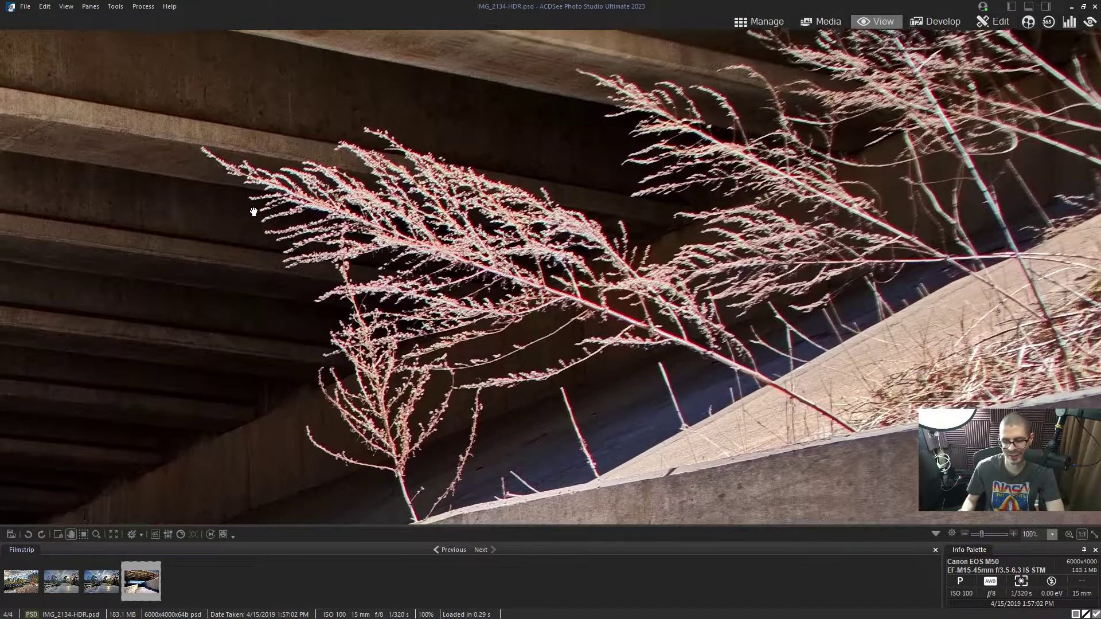
key(/)
click(534, 468)
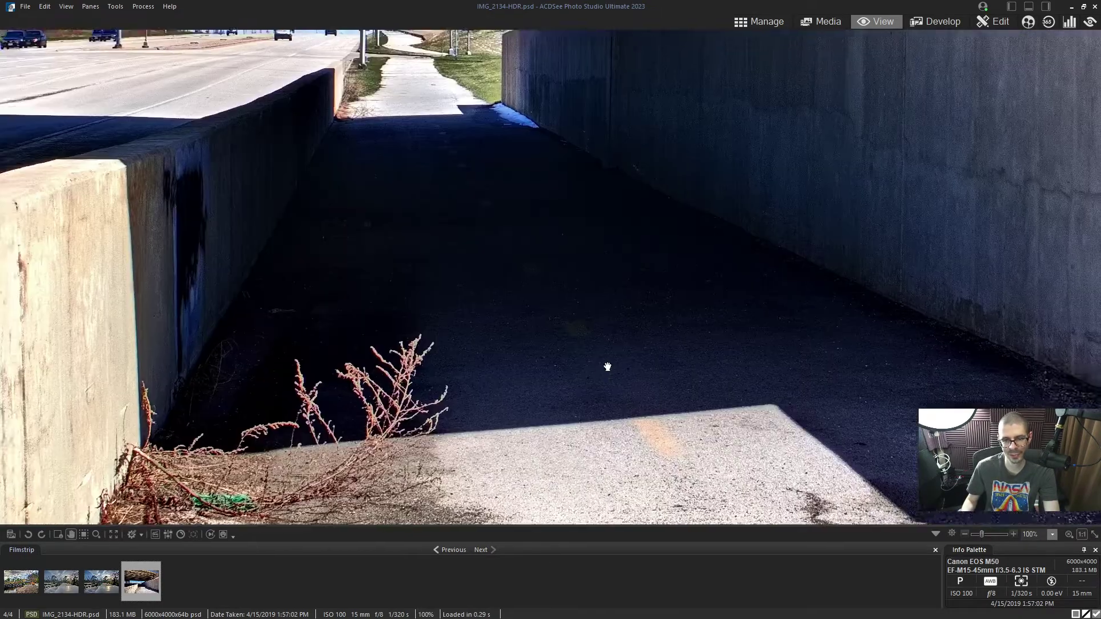
drag(675, 76, 587, 427)
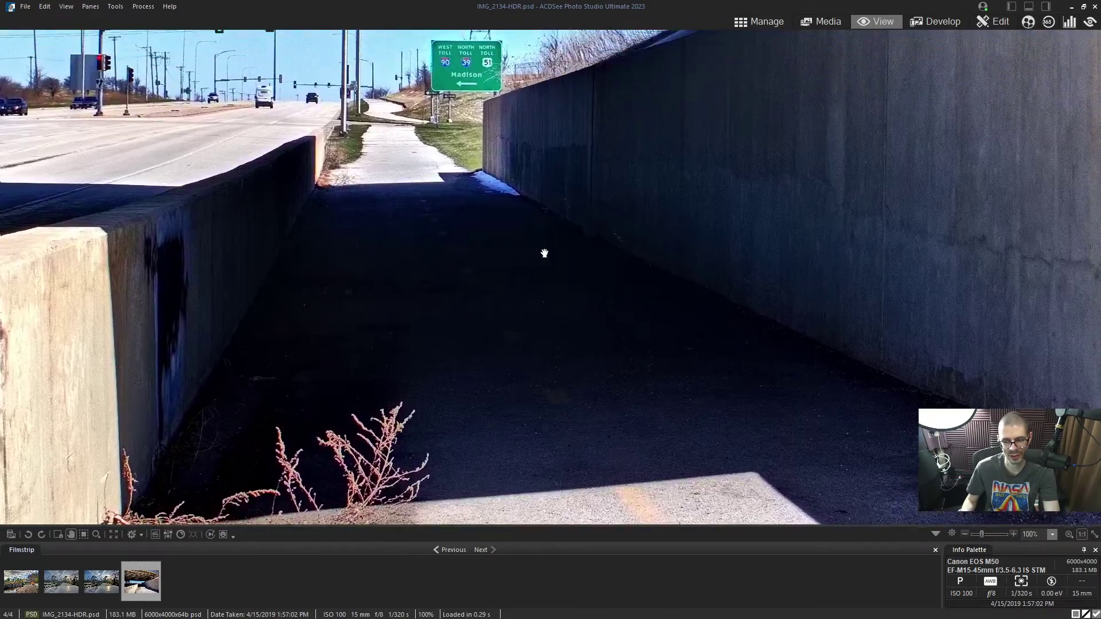
mouse_move(545, 251)
mouse_down()
mouse_move(554, 329)
mouse_move(566, 238)
mouse_up()
scroll(619, 340, down, 1)
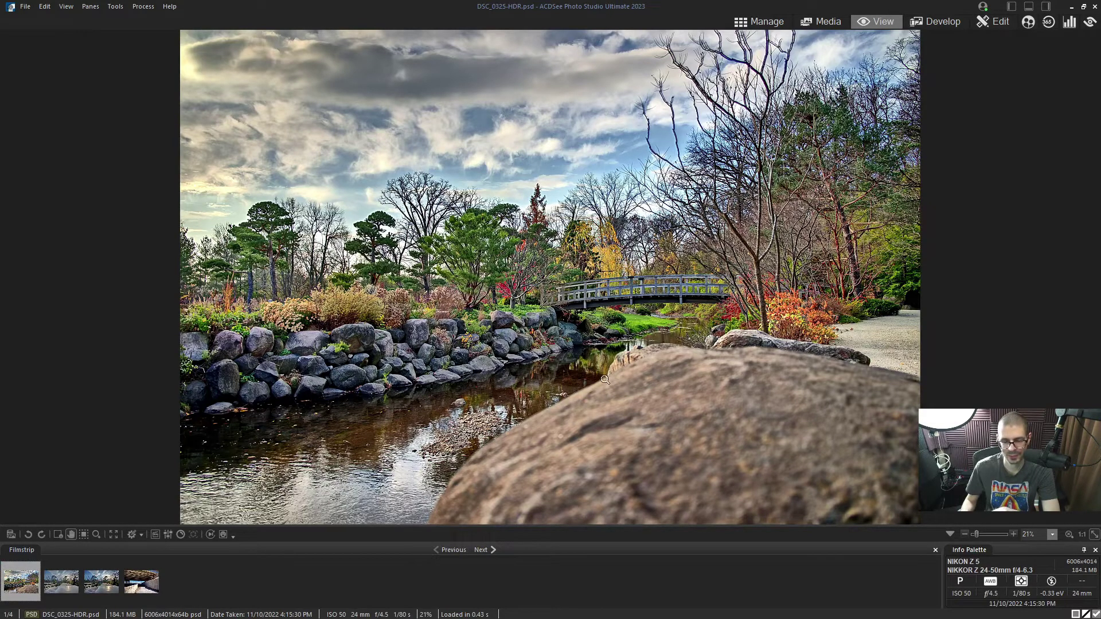
View the DSC_0325-HDR bridge at full size, then open the Image-Stacking results folder
click(682, 286)
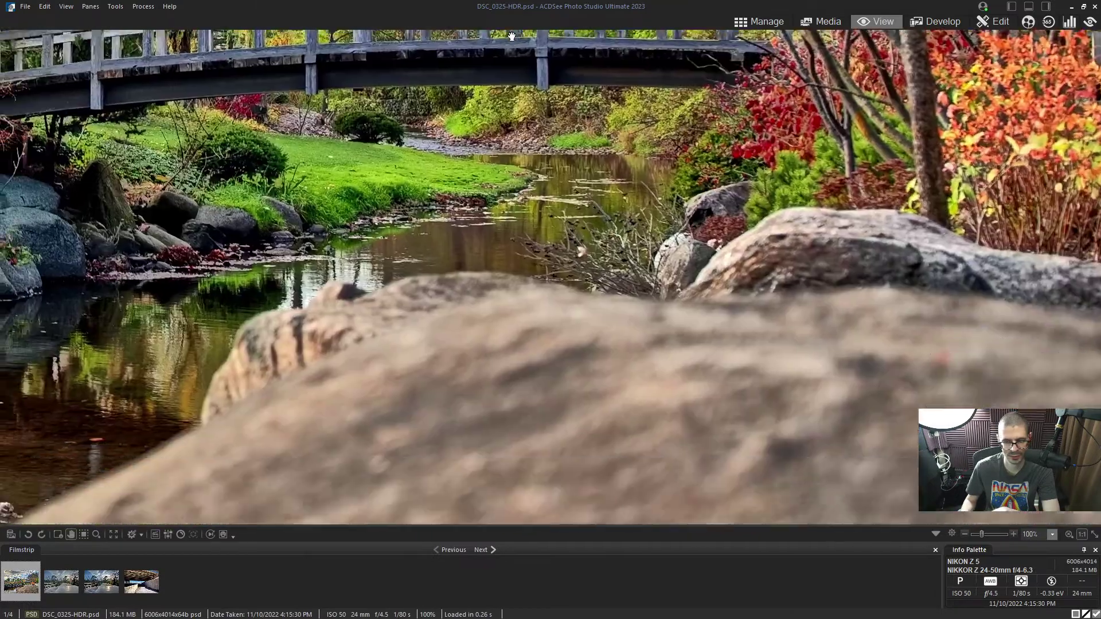
key(Return)
click(77, 231)
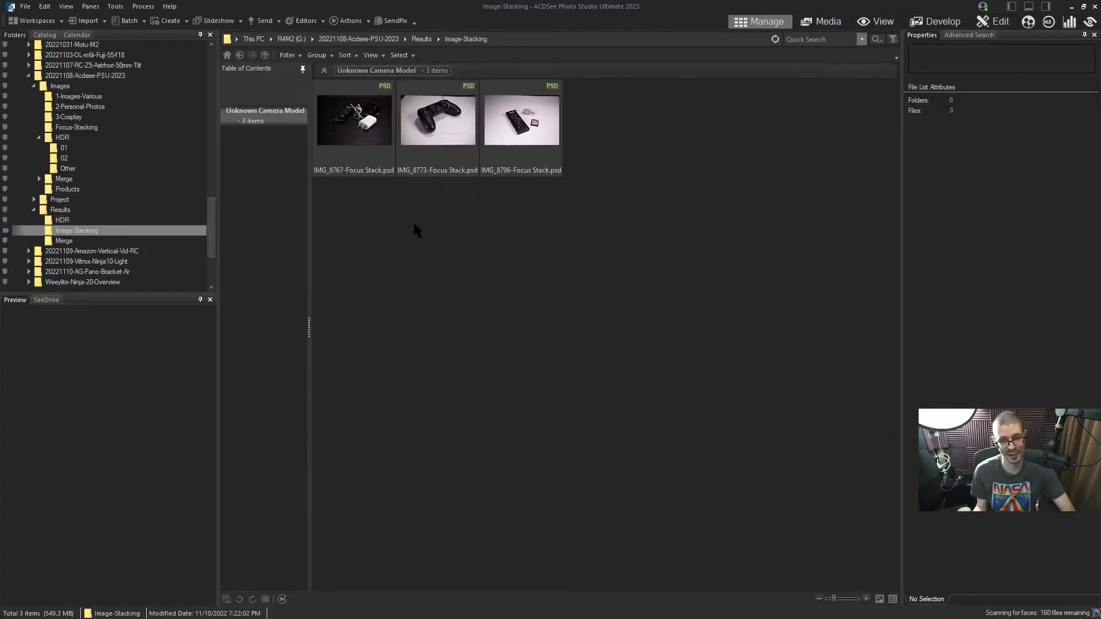
Select the recorder-and-charger shots IMG_8767–IMG_8769 in Focus-Stacking and merge them with Photomerge
click(76, 128)
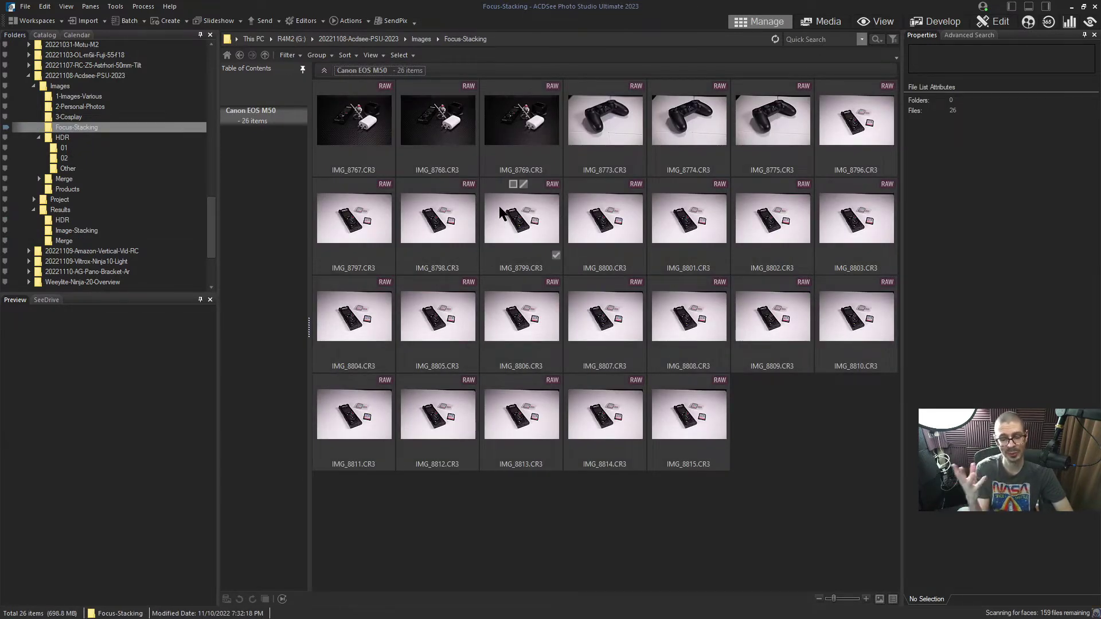
mouse_move(437, 317)
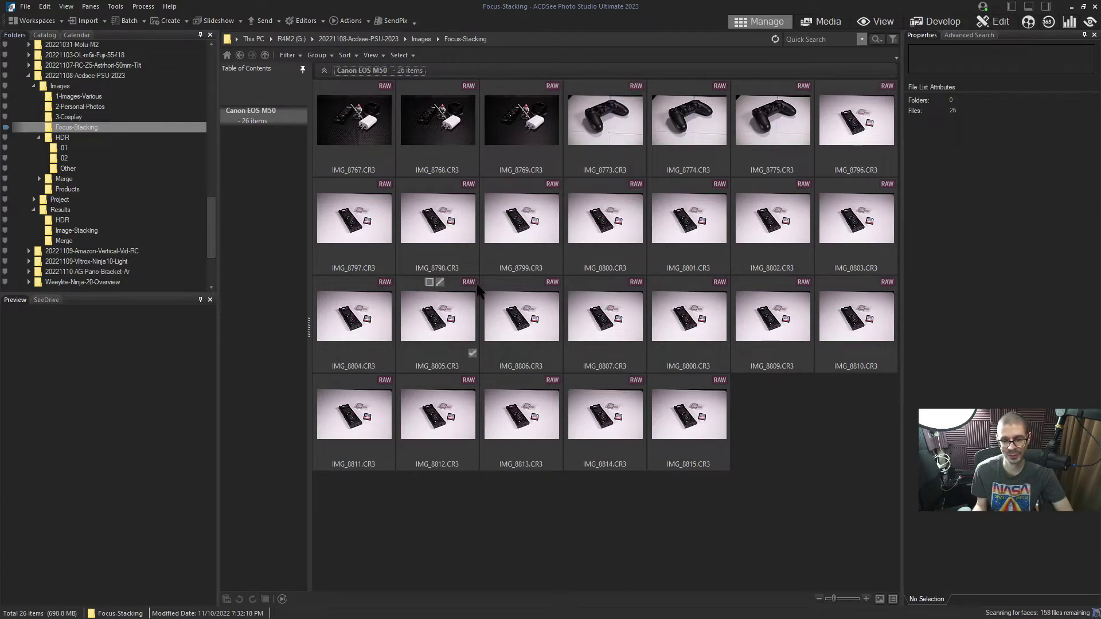
click(370, 215)
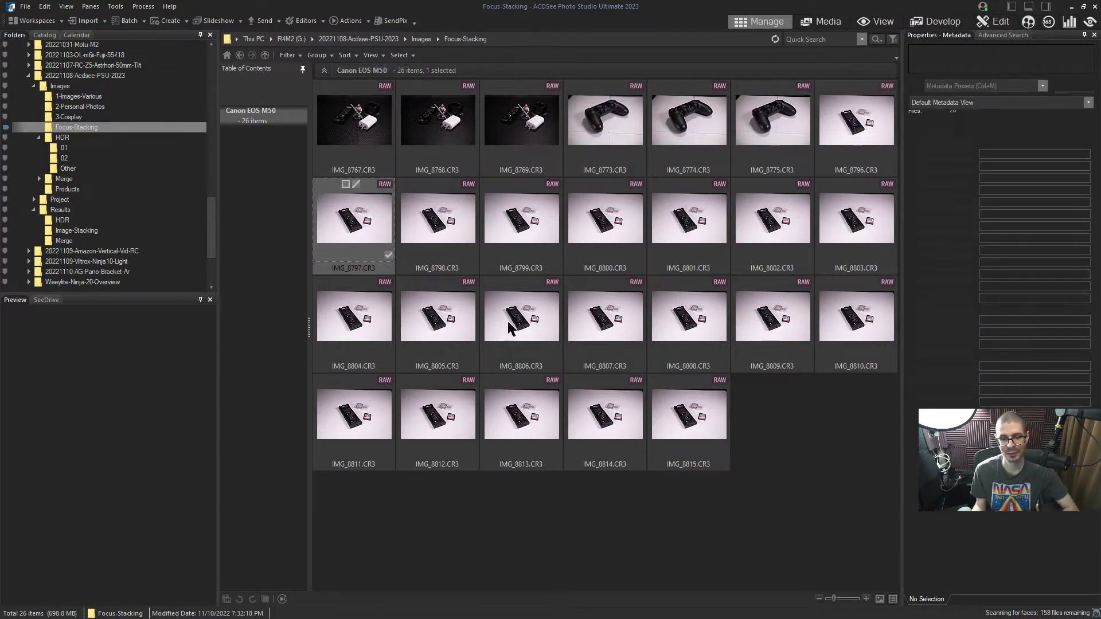
shift+click(688, 427)
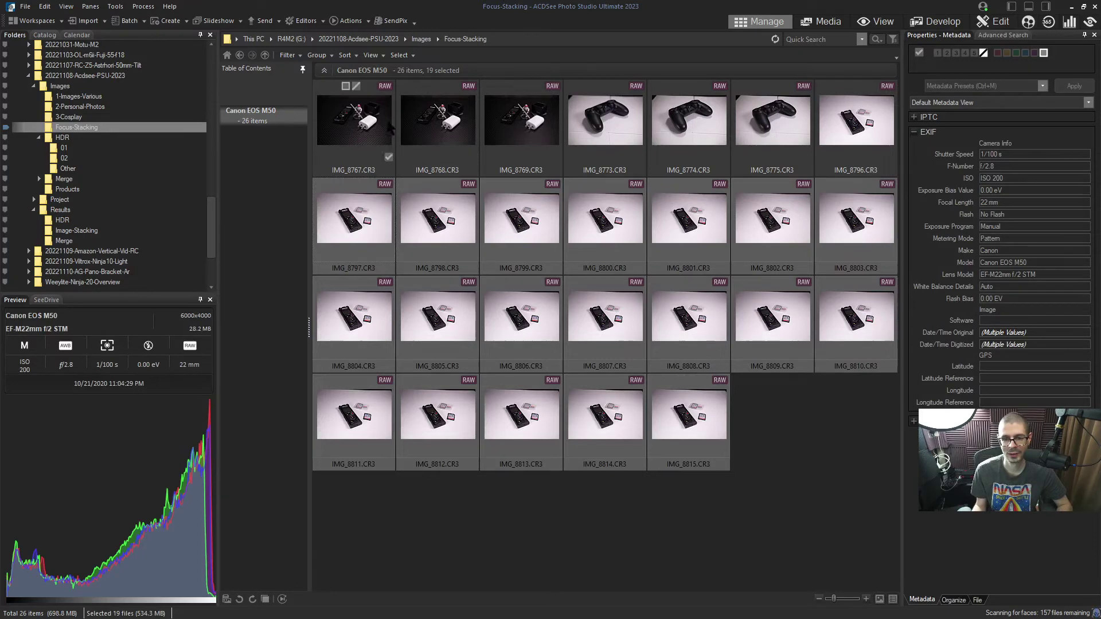
click(521, 121)
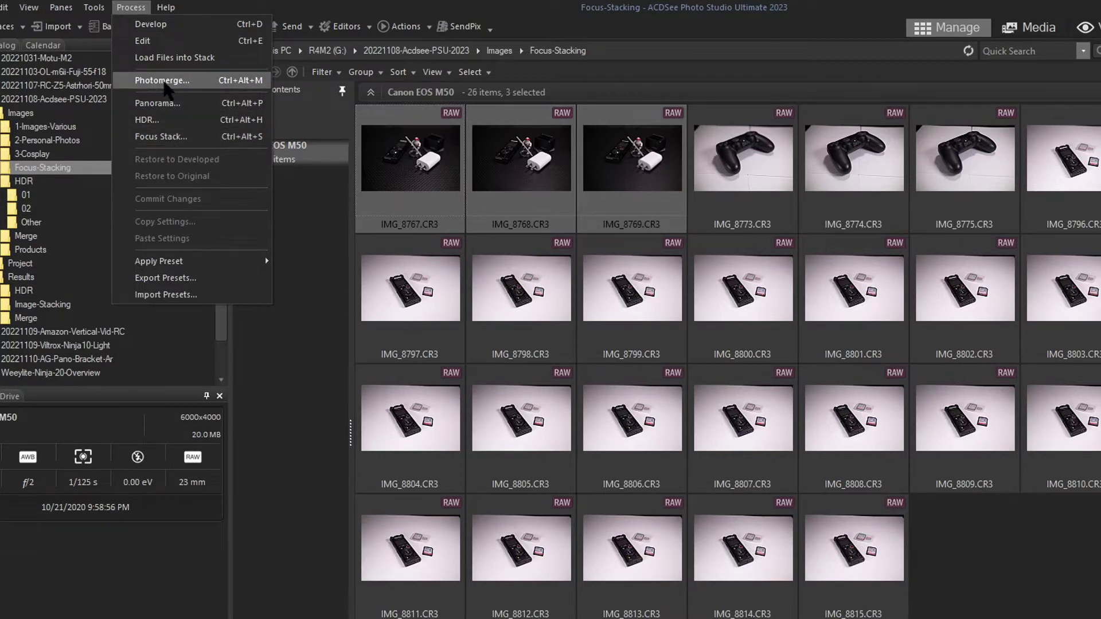
click(184, 86)
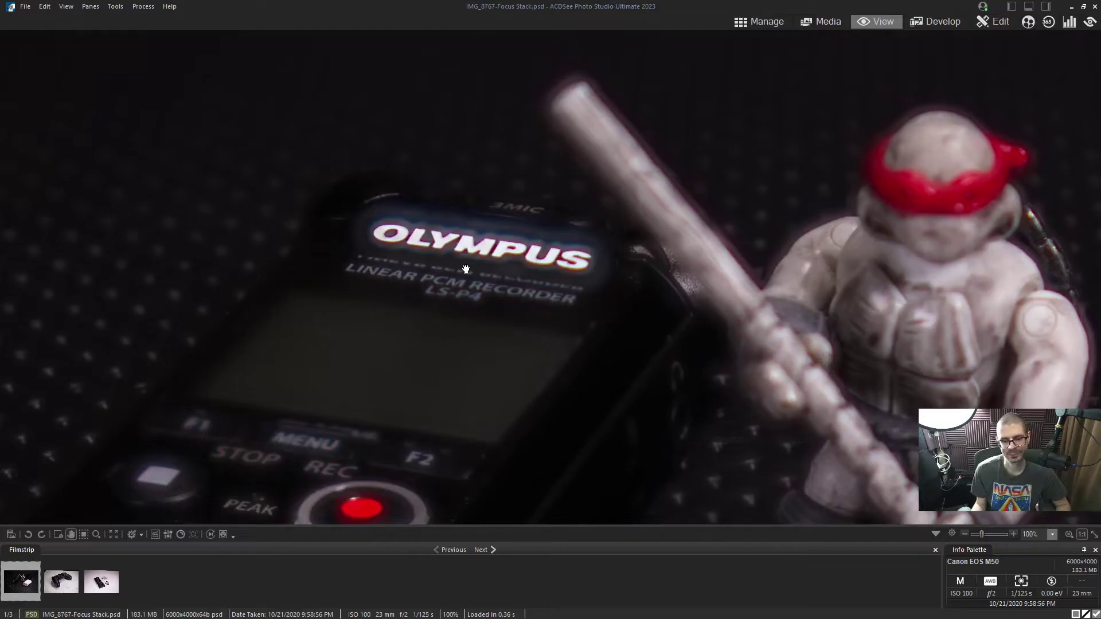
Inspect the recorder-charger and controller focus-stack results at full size
drag(467, 257, 542, 31)
scroll(541, 29, down, 5)
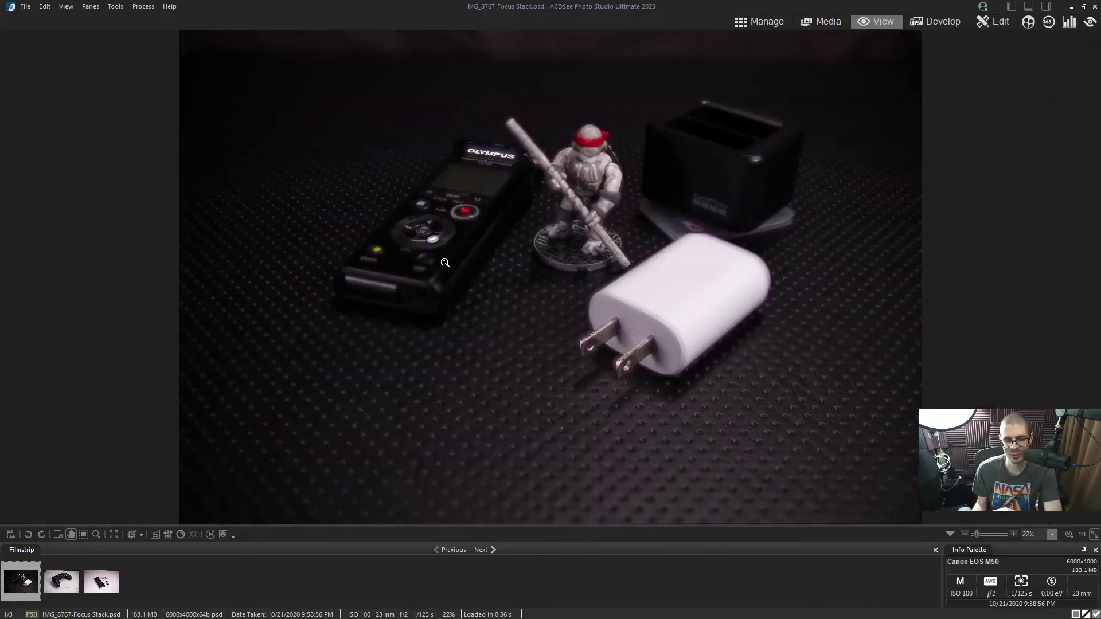
mouse_move(445, 262)
mouse_down()
mouse_move(462, 263)
mouse_move(430, 430)
mouse_move(565, 170)
mouse_move(467, 273)
mouse_move(438, 352)
mouse_move(444, 324)
mouse_move(233, 140)
mouse_up()
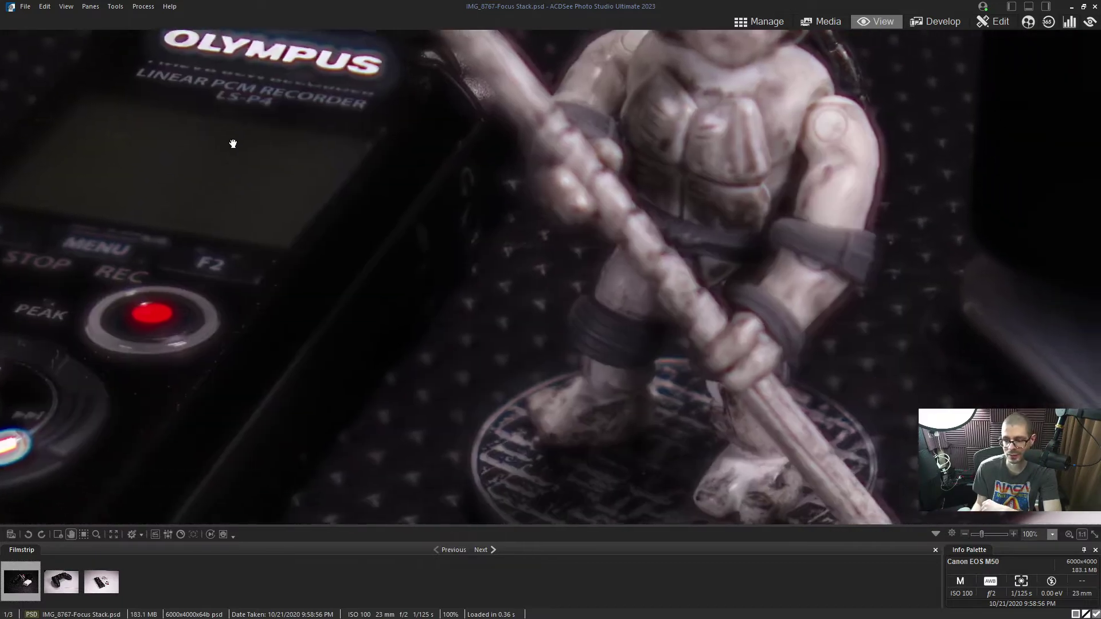
mouse_move(602, 302)
mouse_down()
mouse_move(609, 194)
mouse_move(590, 61)
mouse_up()
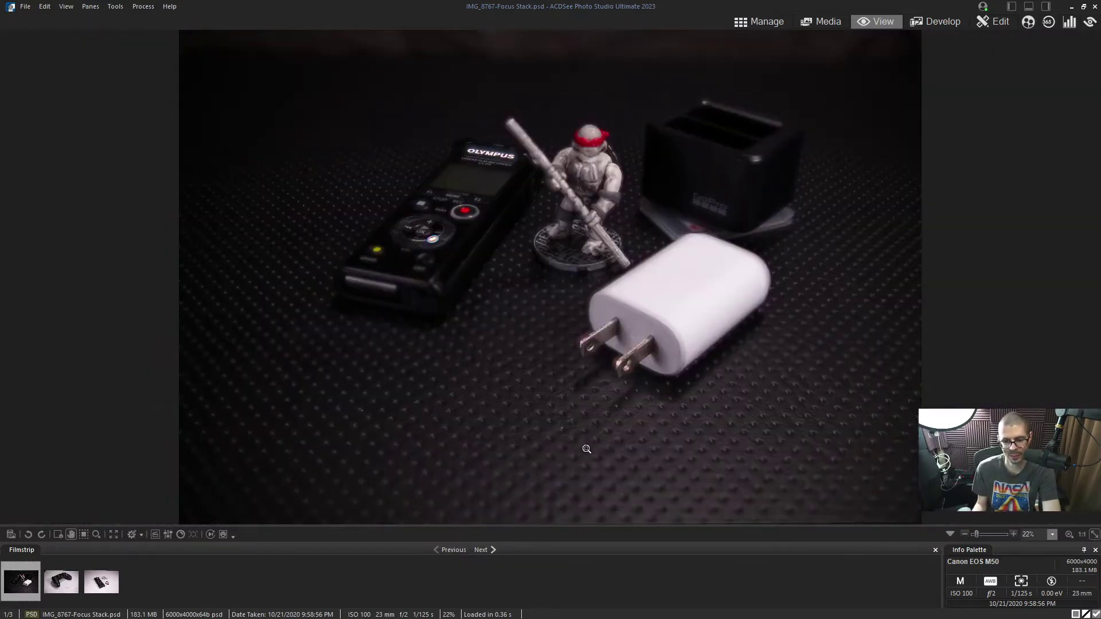
click(52, 584)
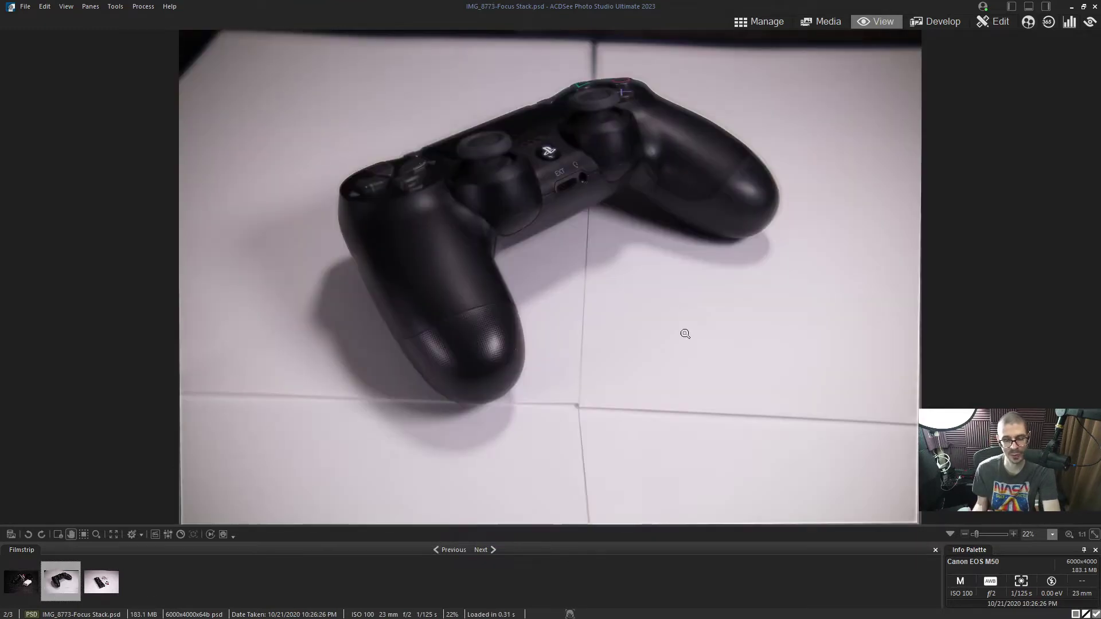
mouse_move(516, 330)
mouse_down()
mouse_move(467, 362)
mouse_move(405, 267)
mouse_move(369, 377)
mouse_move(571, 309)
mouse_move(559, 393)
mouse_move(529, 183)
mouse_up()
mouse_move(613, 93)
mouse_down()
mouse_move(541, 327)
mouse_move(719, 87)
mouse_up()
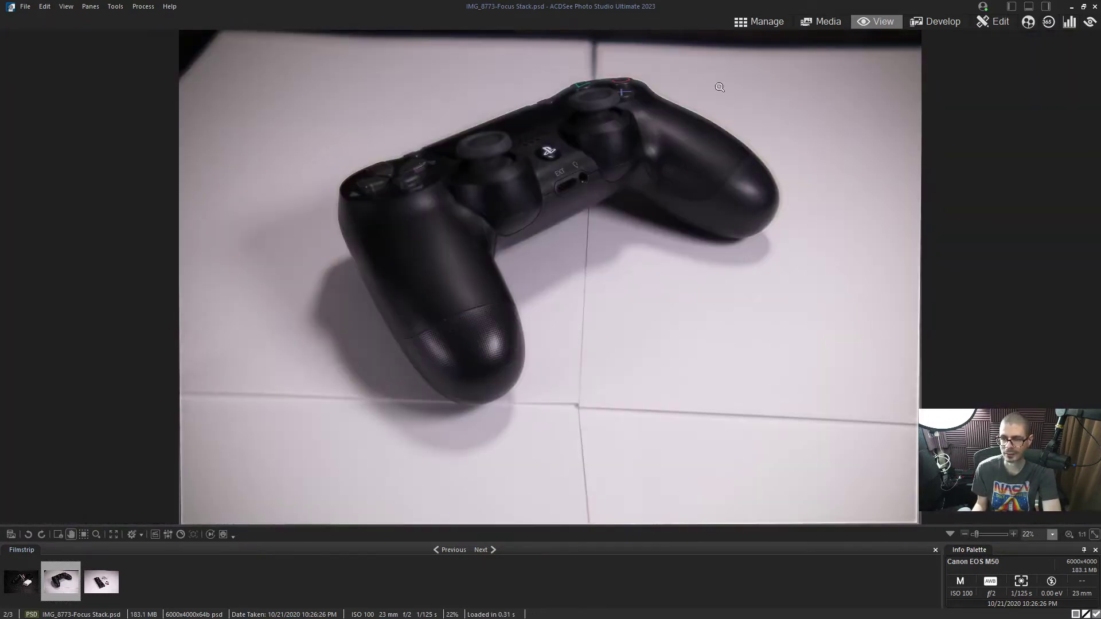
Check the recorder and SD card result's OLYMPUS logo and ports up close, then return to Manage mode
click(101, 583)
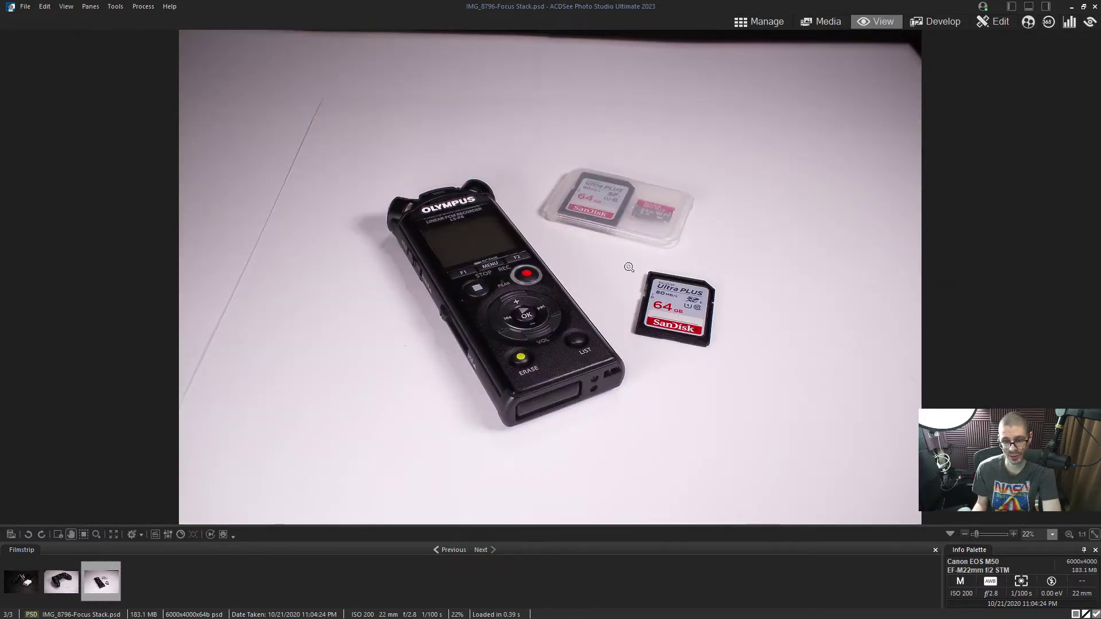
mouse_move(436, 208)
mouse_down()
mouse_move(441, 265)
mouse_move(26, 327)
mouse_up()
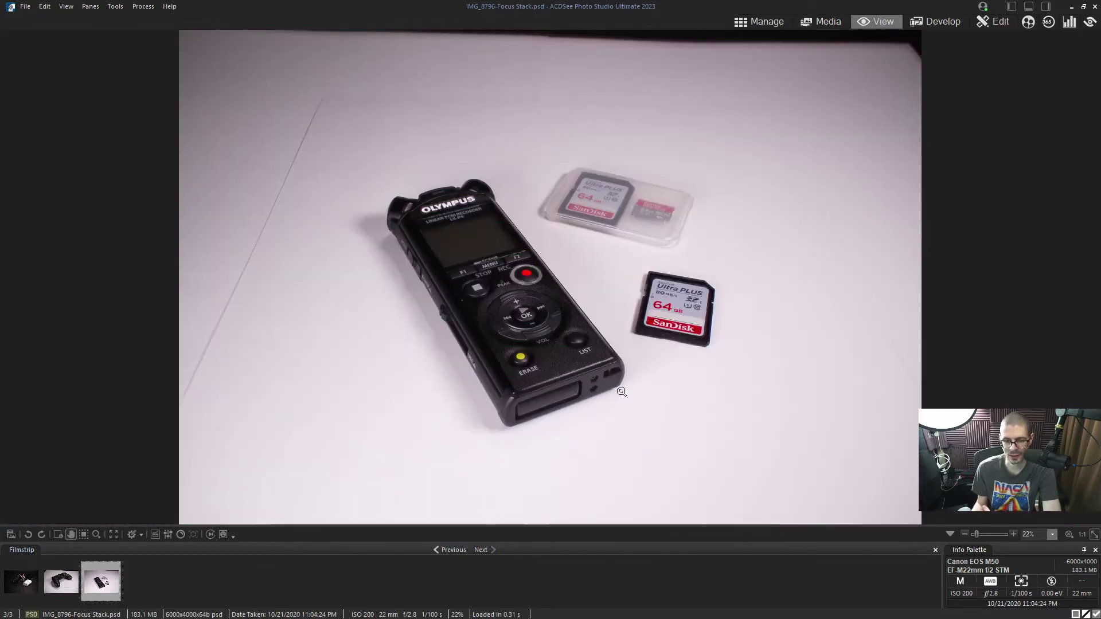
mouse_move(621, 392)
mouse_down()
mouse_move(590, 310)
mouse_move(725, 310)
mouse_move(995, 387)
mouse_move(691, 332)
mouse_move(697, 314)
mouse_up()
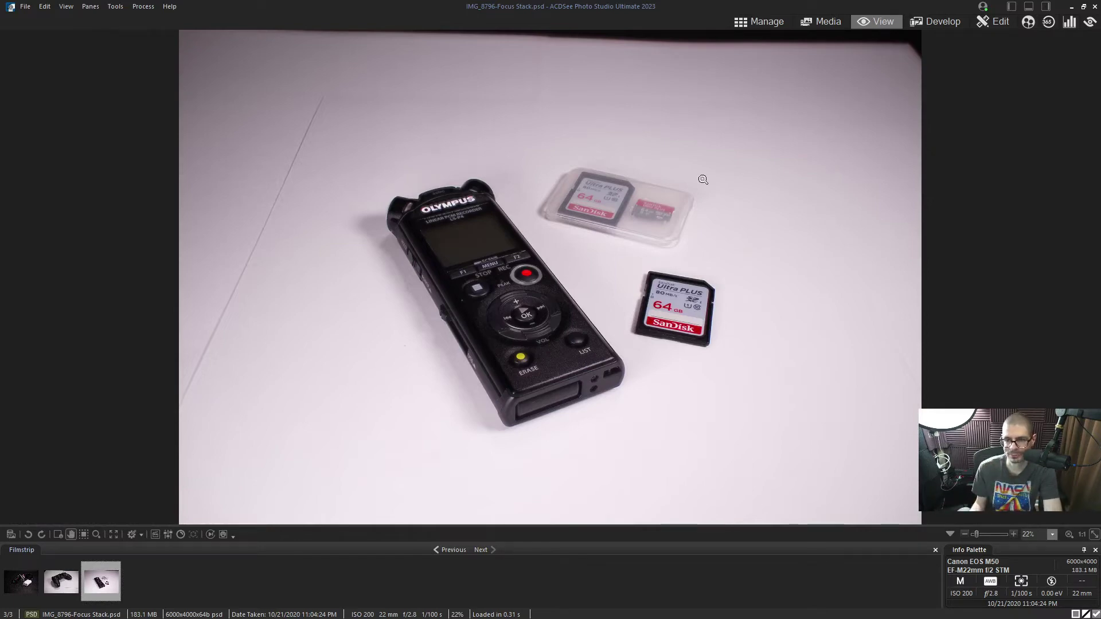
key(Escape)
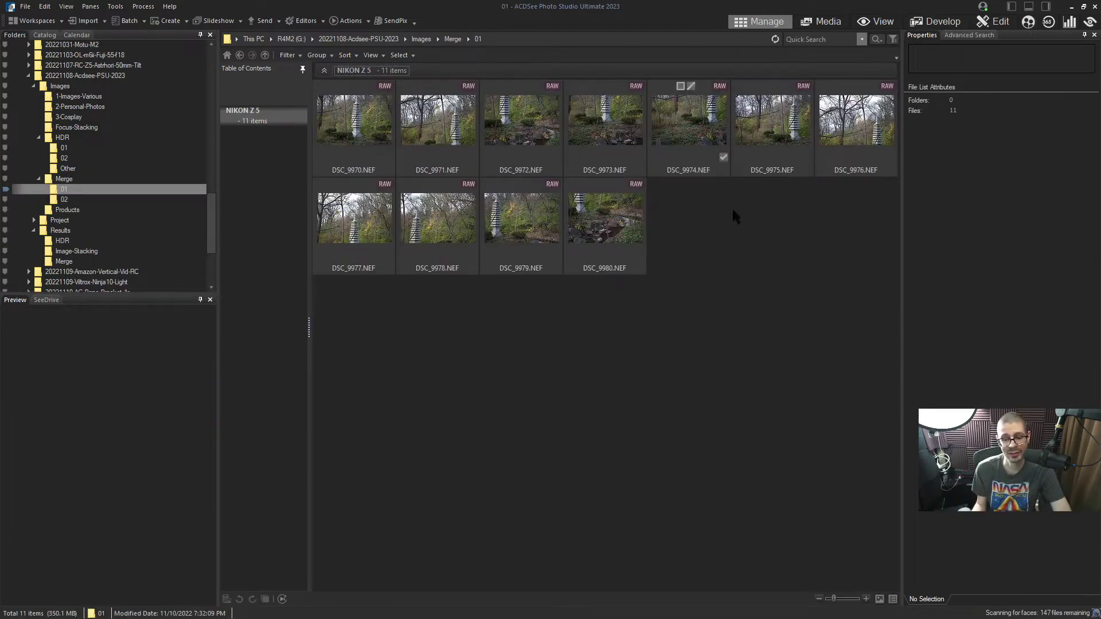
Select the eleven Merge 01 shots and the Merge 02 waterfall shots, and stitch them with Photomerge Panorama
key(Home)
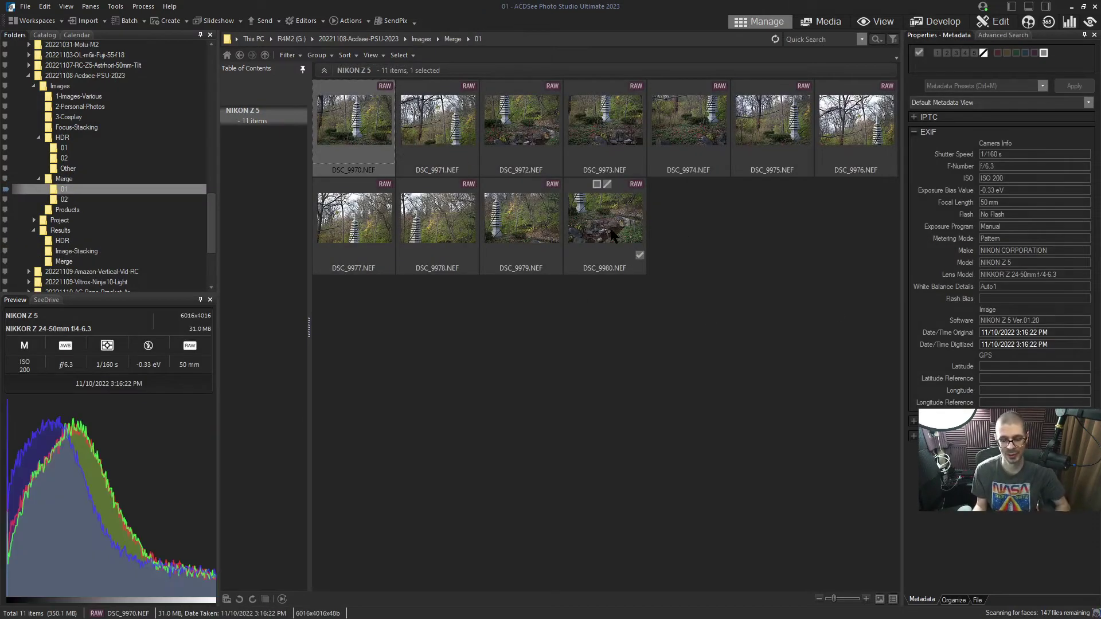
key(ctrl+a)
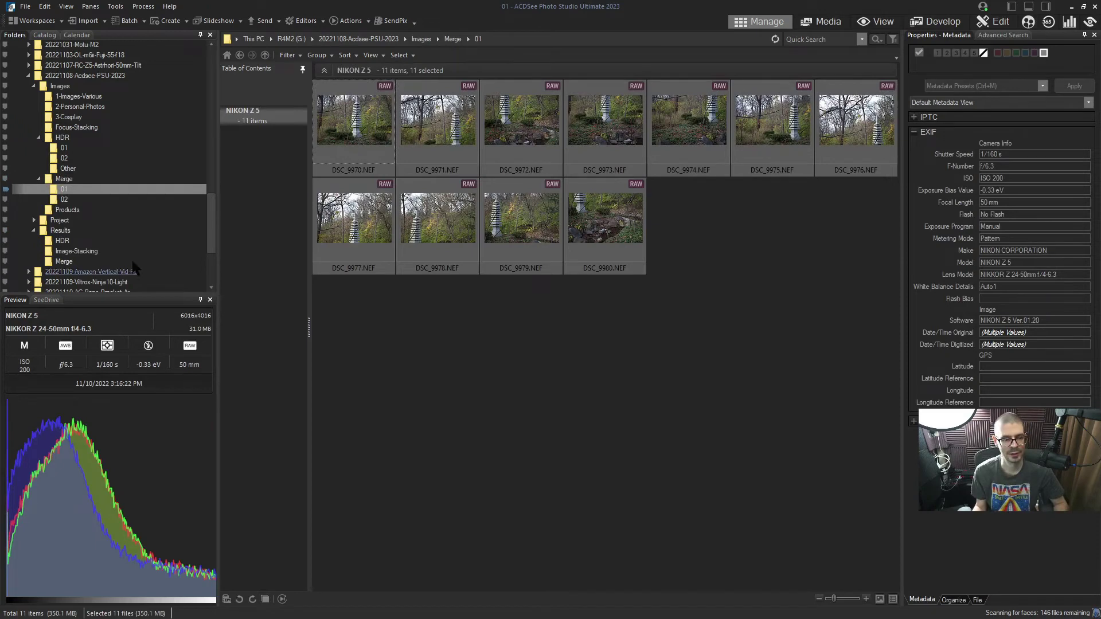
click(177, 200)
click(116, 6)
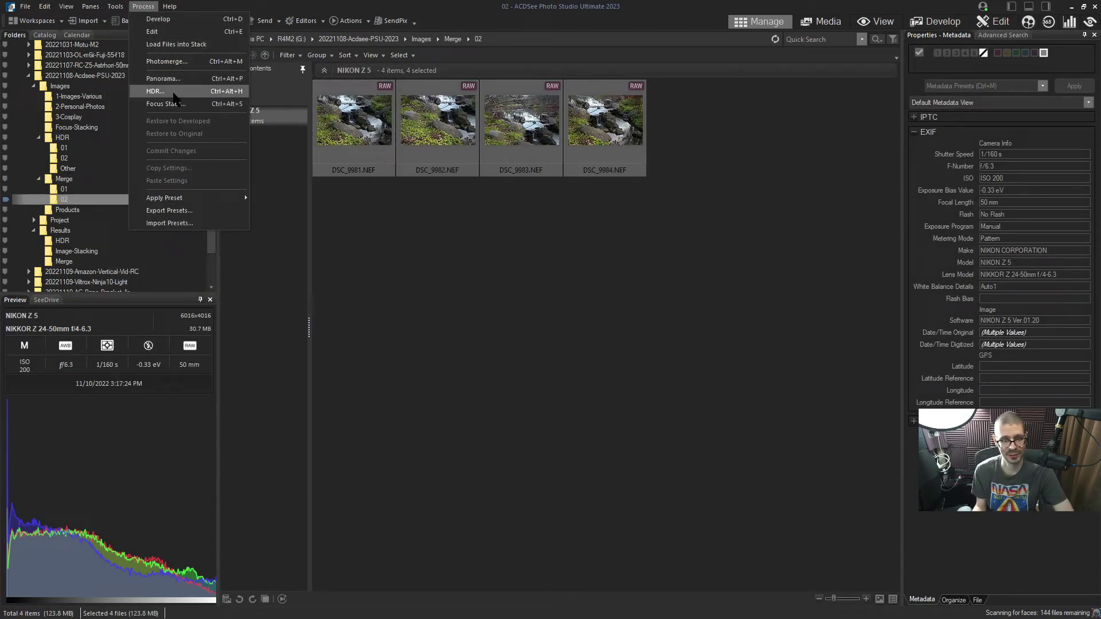
click(165, 61)
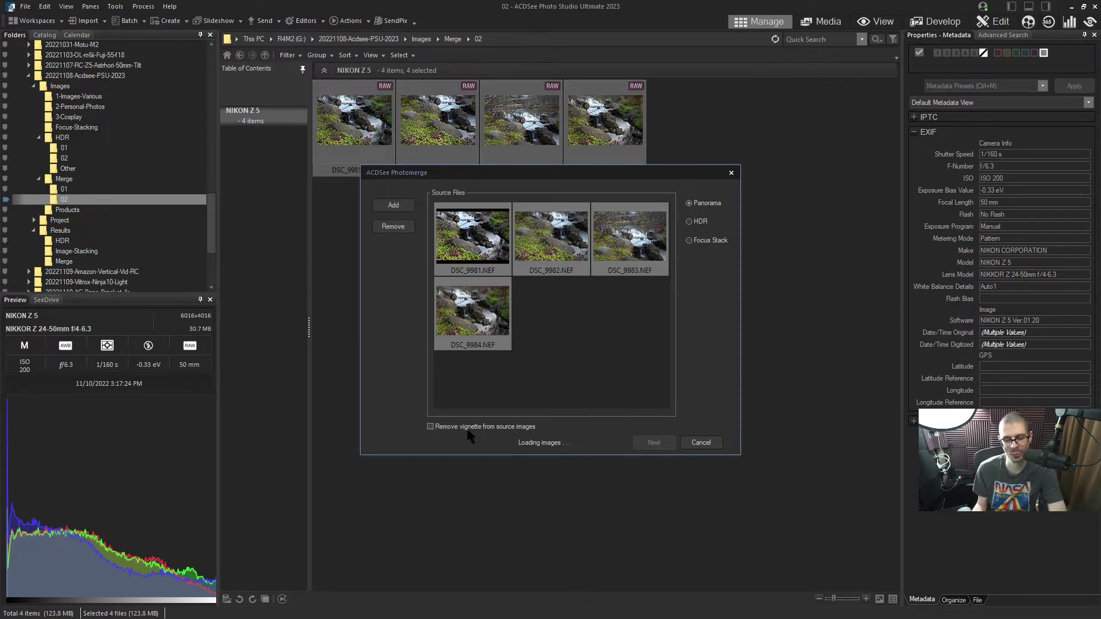
click(731, 174)
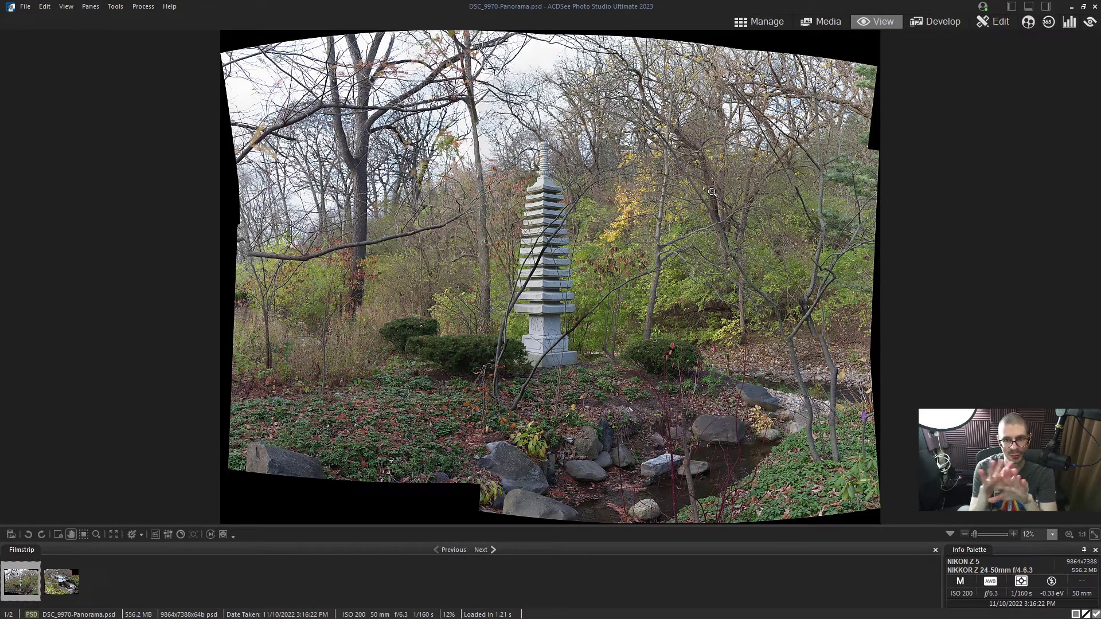
Pan the pagoda panorama at full size, checking the pagoda top and treetops for stitching flaws
click(553, 226)
click(554, 313)
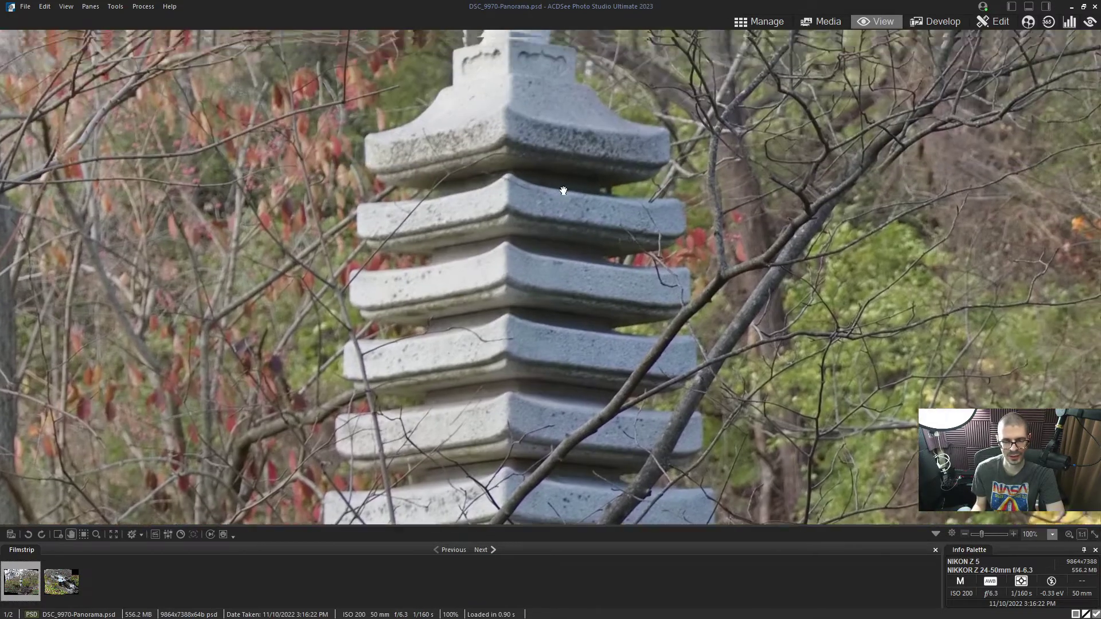
drag(554, 313, 547, 345)
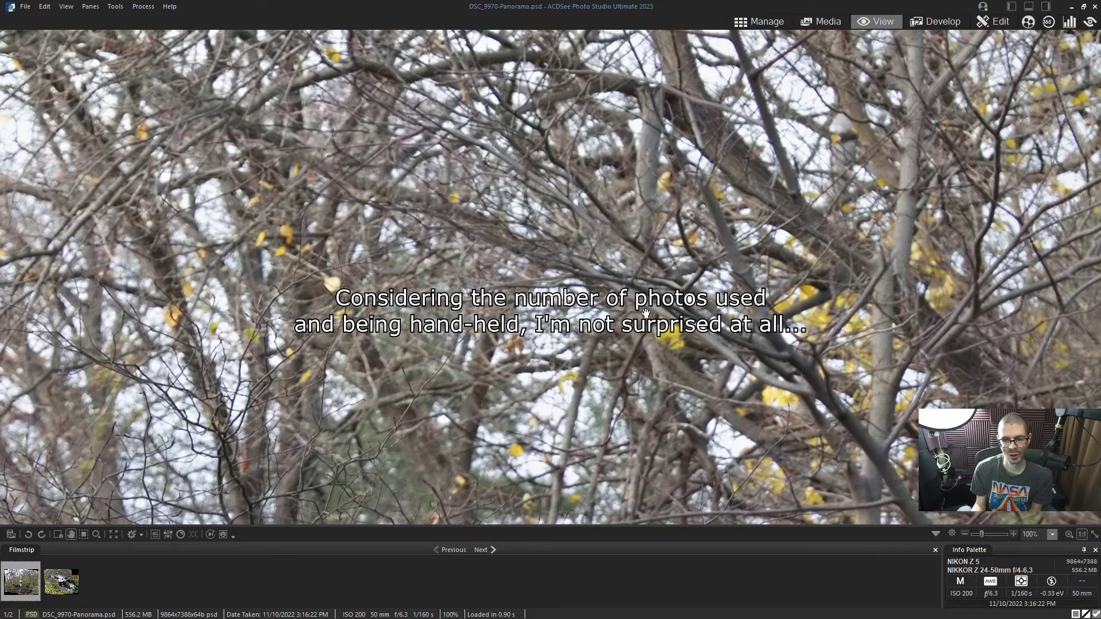
drag(645, 314, 617, 151)
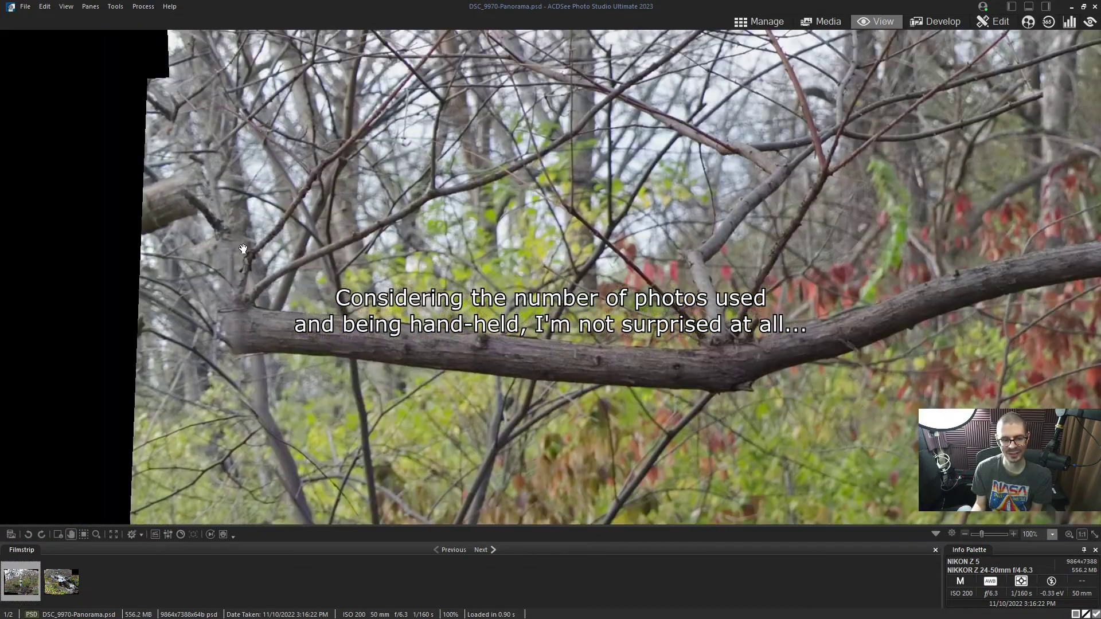
drag(242, 250, 196, 159)
Inspect the rocks in waterfall panorama DSC_9970-Panorama-2.psd at full size, then return to browsing
key(Page_Down)
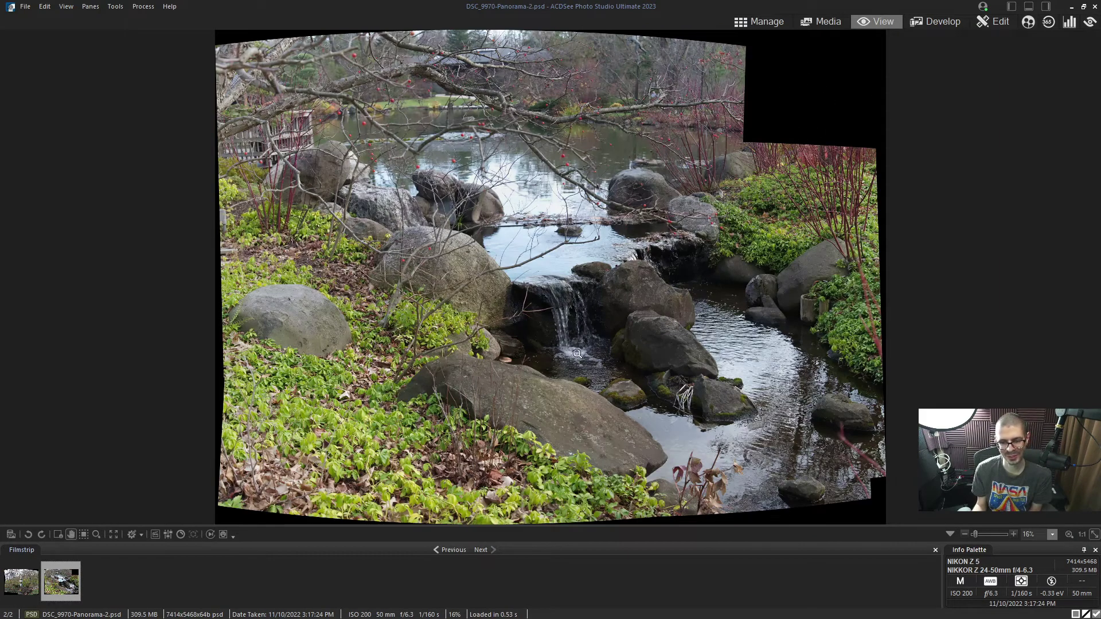
mouse_move(615, 407)
mouse_down()
mouse_move(304, 409)
mouse_move(486, 560)
mouse_up()
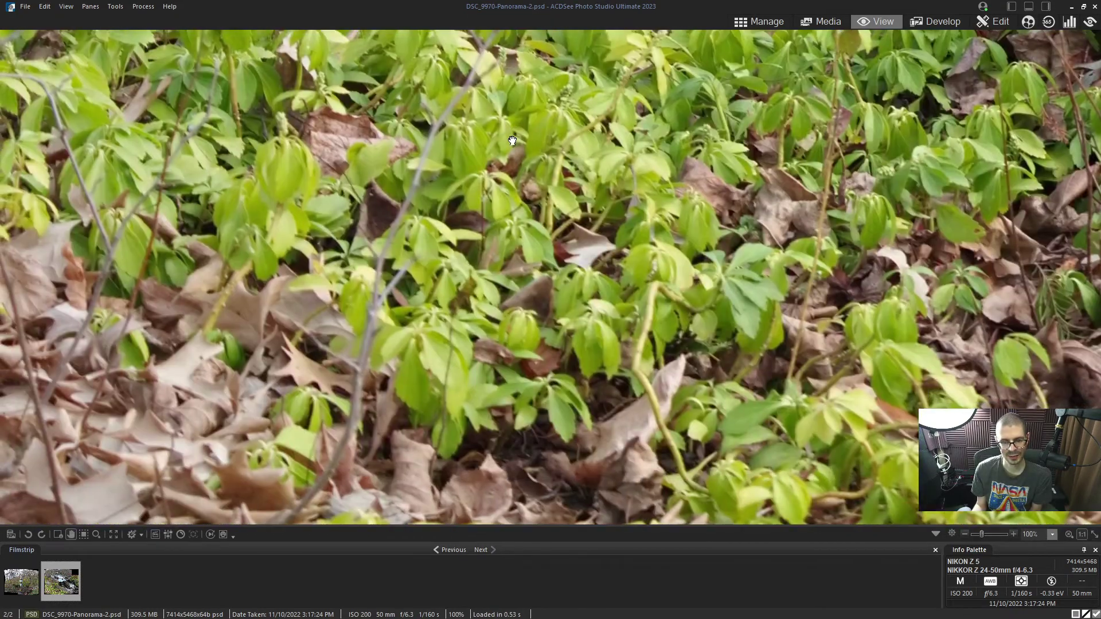
key(Escape)
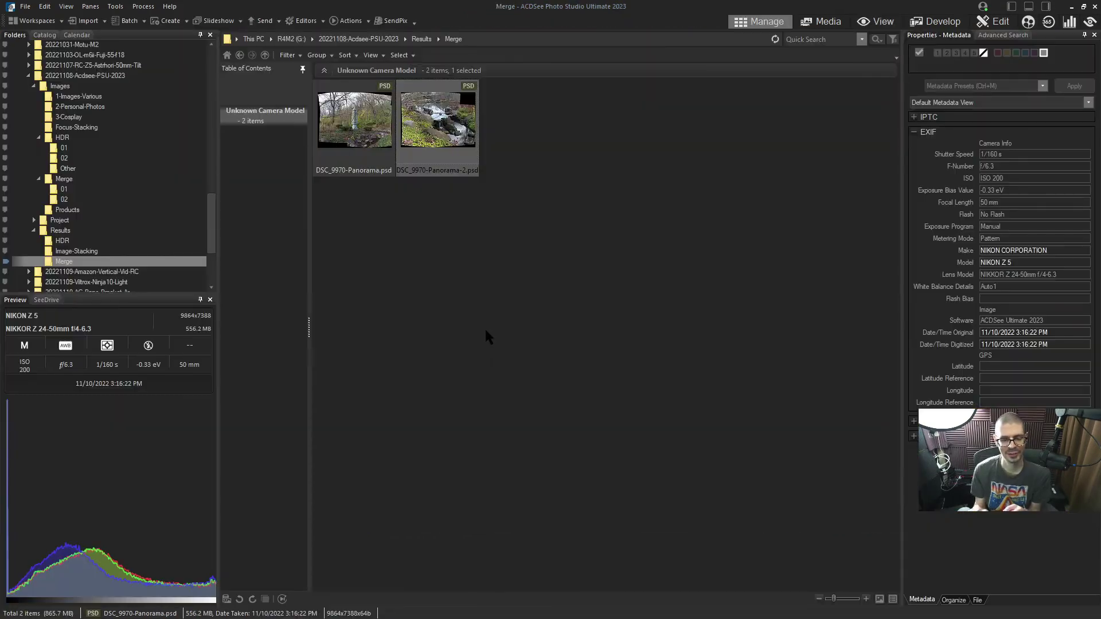
Clear the photo selection and switch to the People view
click(486, 333)
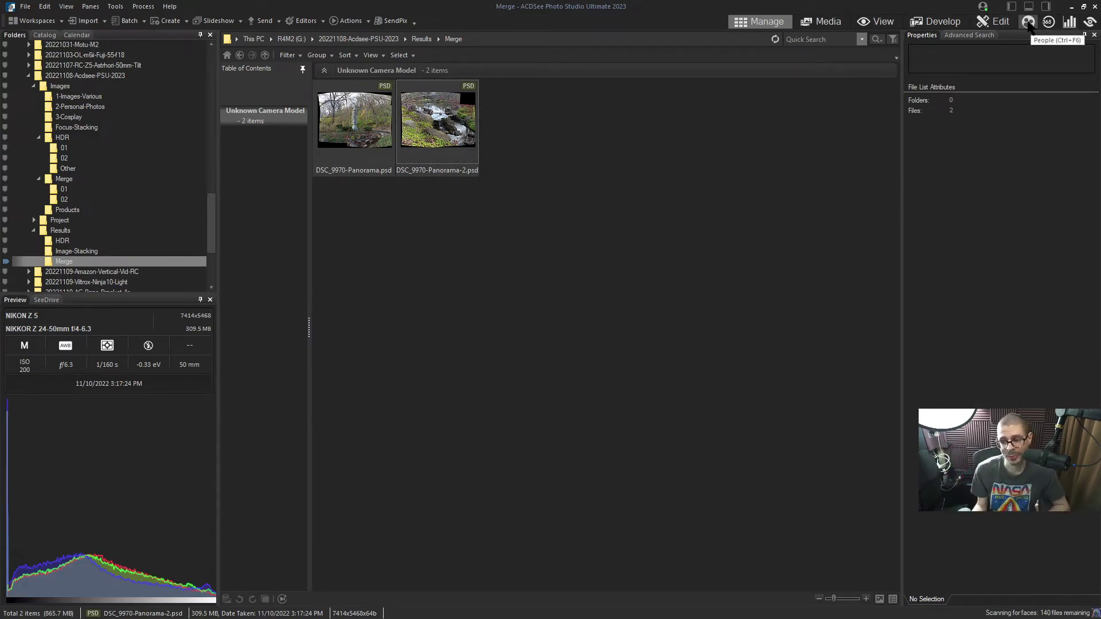
click(1027, 21)
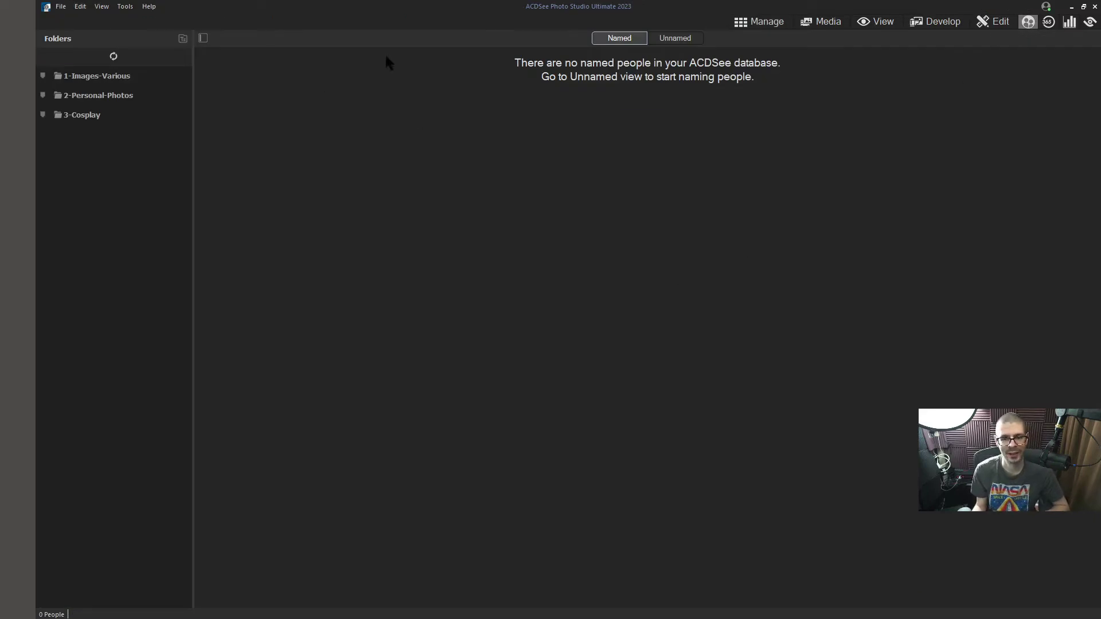
On the Unnamed tab, name the last row of matching faces
click(674, 38)
scroll(548, 298, down, 4)
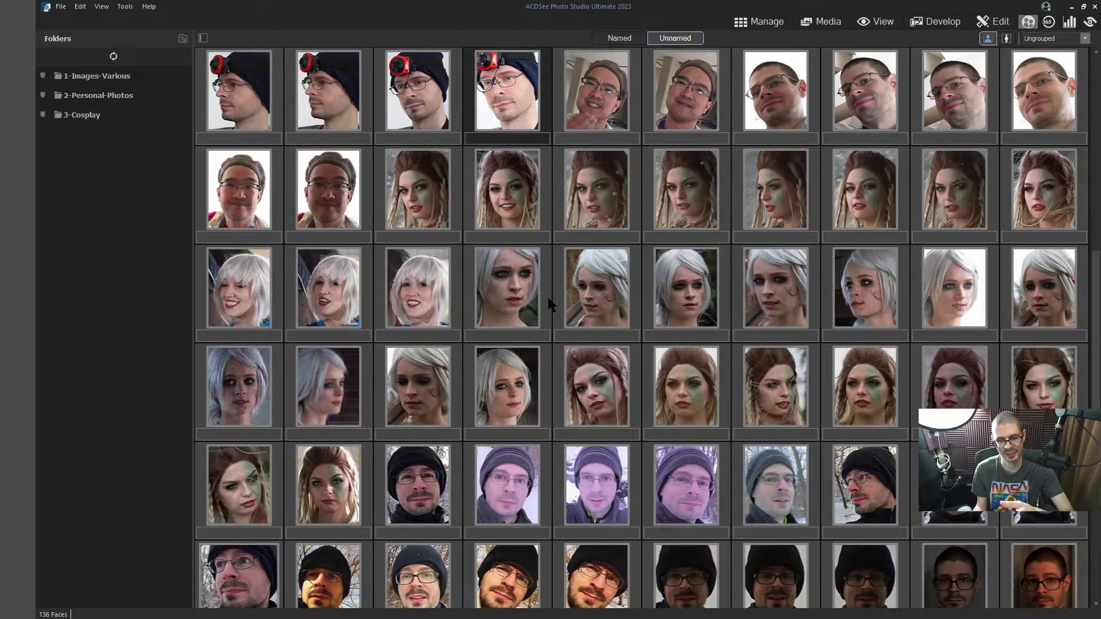
scroll(548, 298, down, 4)
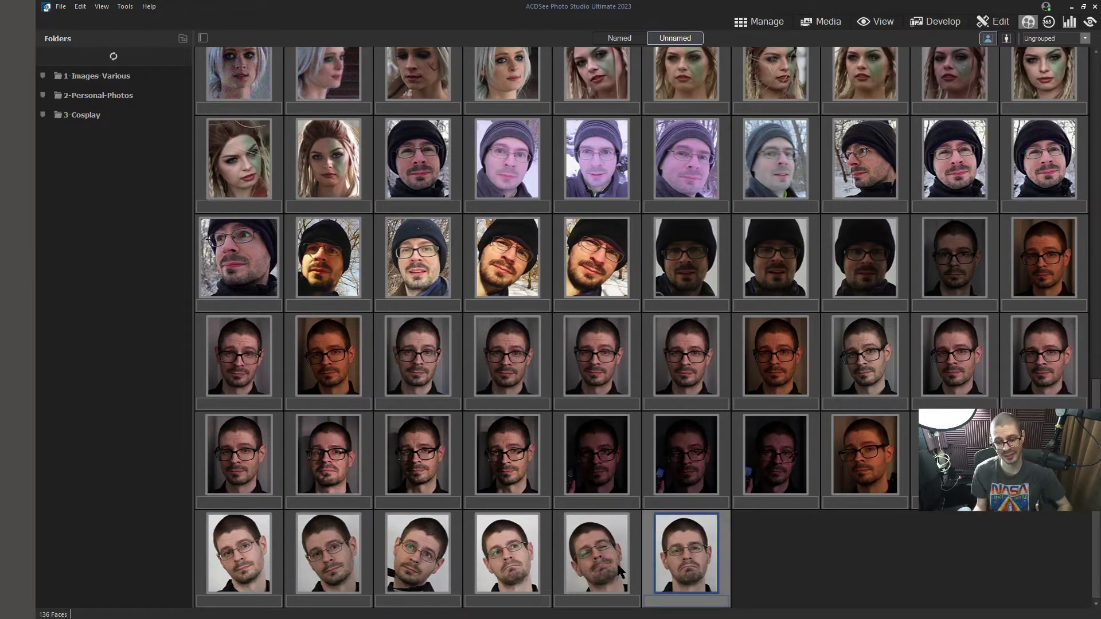
drag(803, 539, 269, 573)
right_click(269, 574)
click(269, 569)
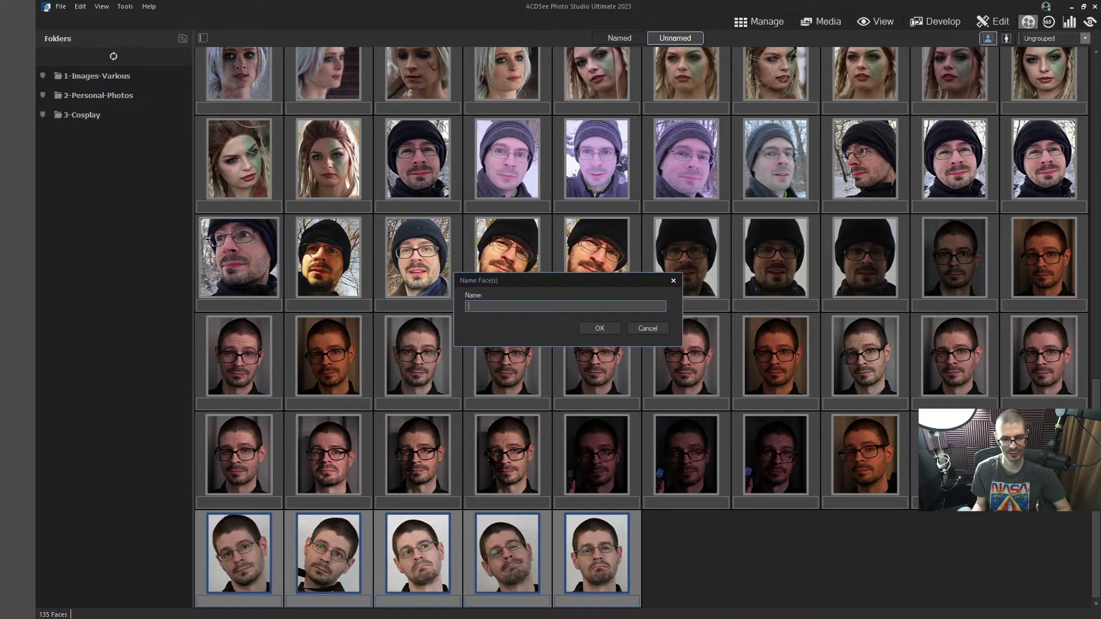
text(To)
key(Return)
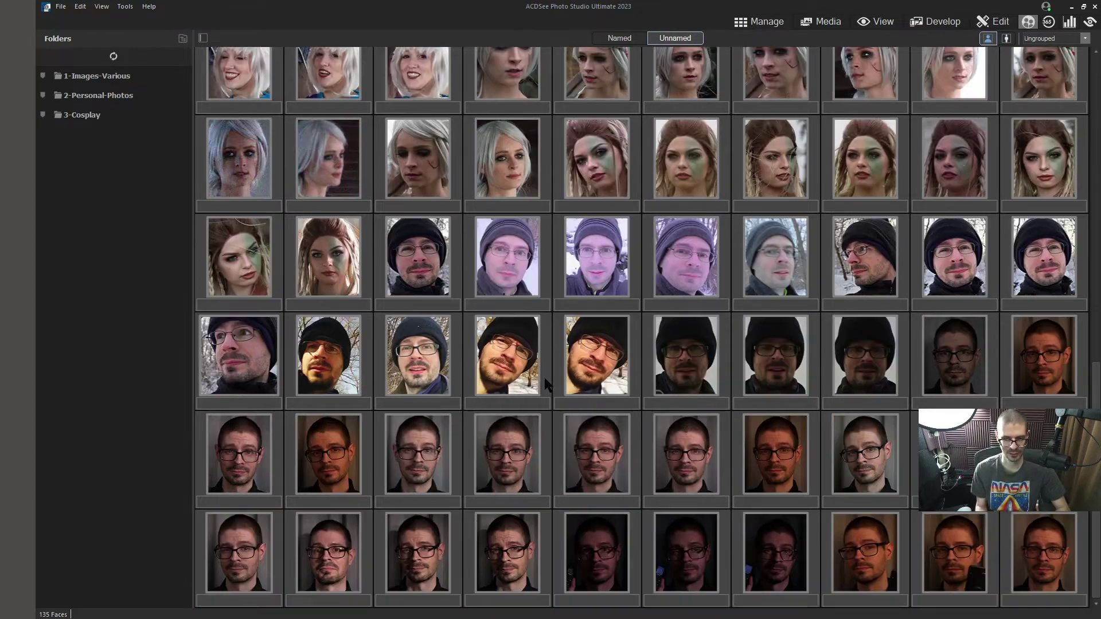
scroll(546, 384, up, 2)
Name the white-haired woman's faces Friend 1
shift+click(529, 366)
right_click(529, 366)
click(565, 372)
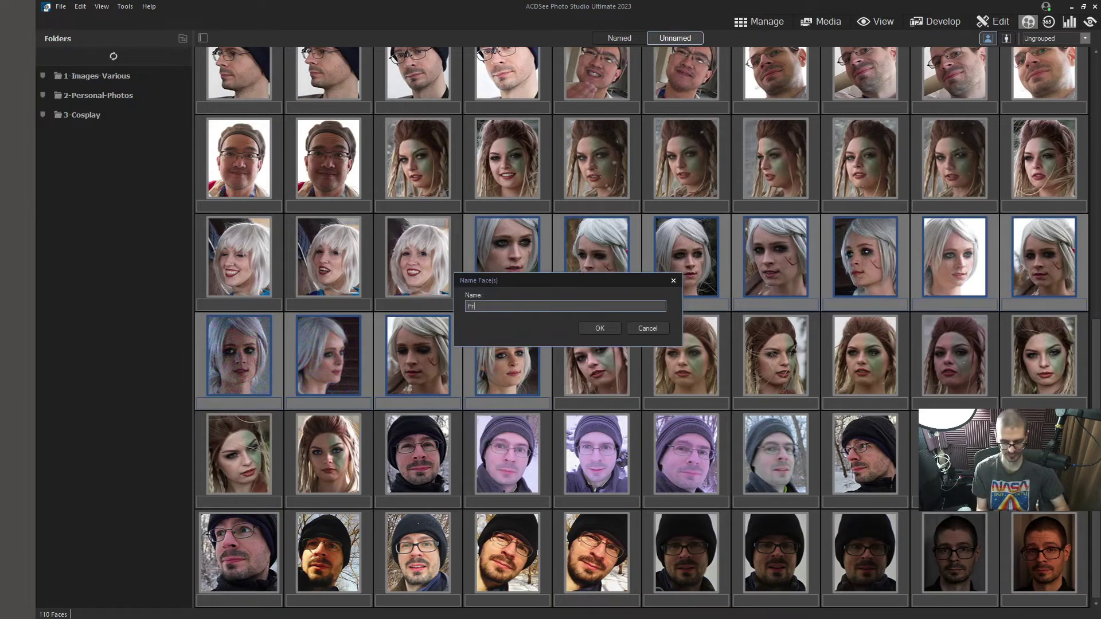
text(Friend 1)
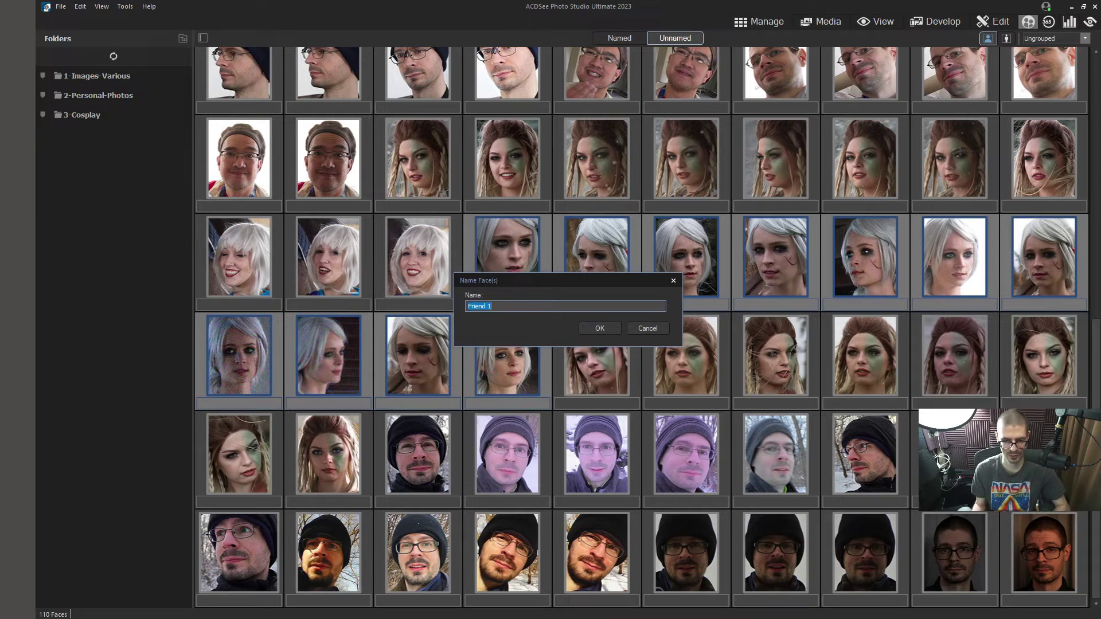
click(598, 328)
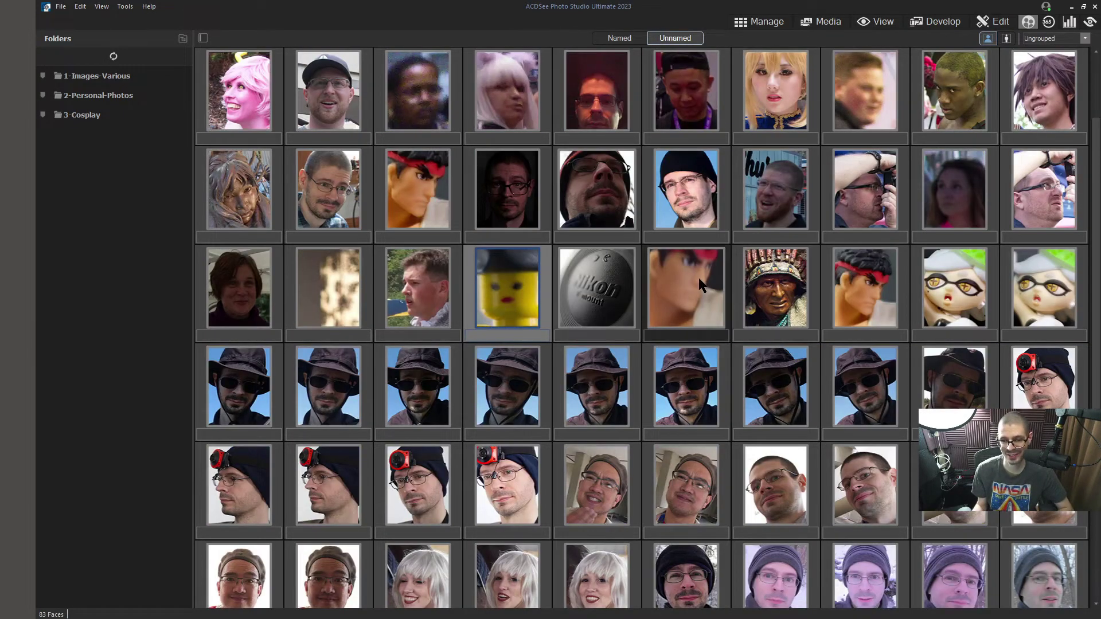
Delete the lens-cap false face detection
click(699, 278)
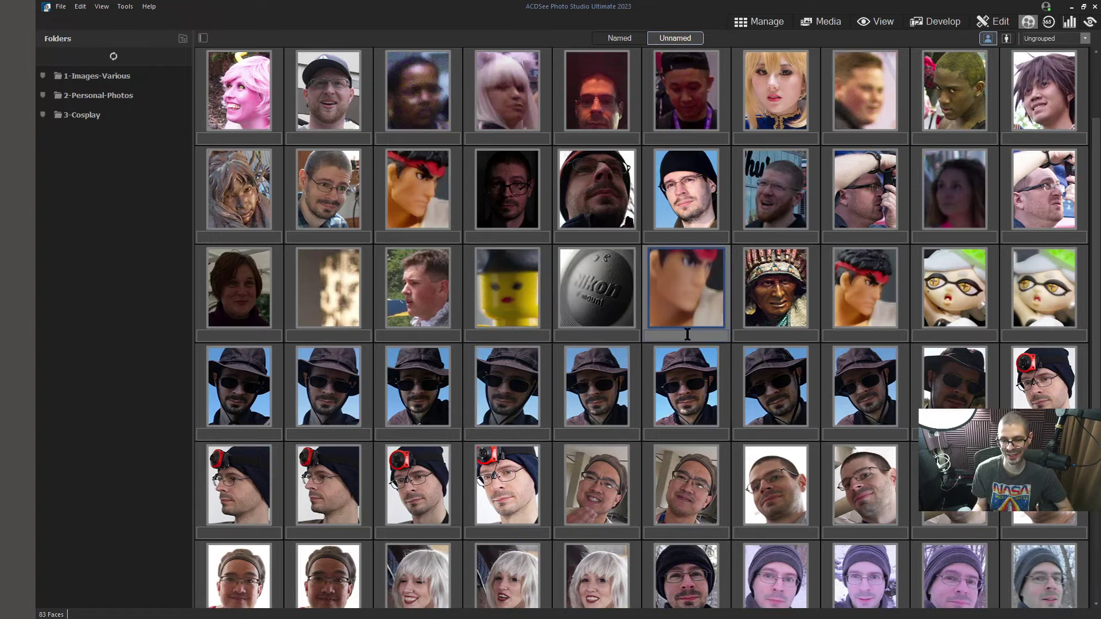
click(596, 297)
right_click(597, 298)
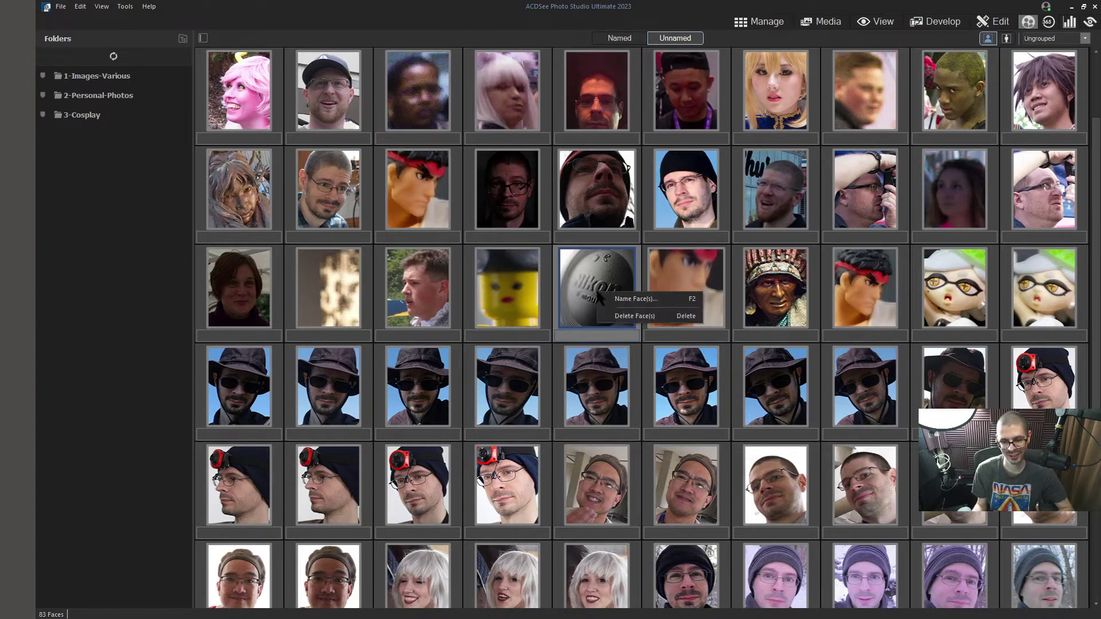
click(632, 318)
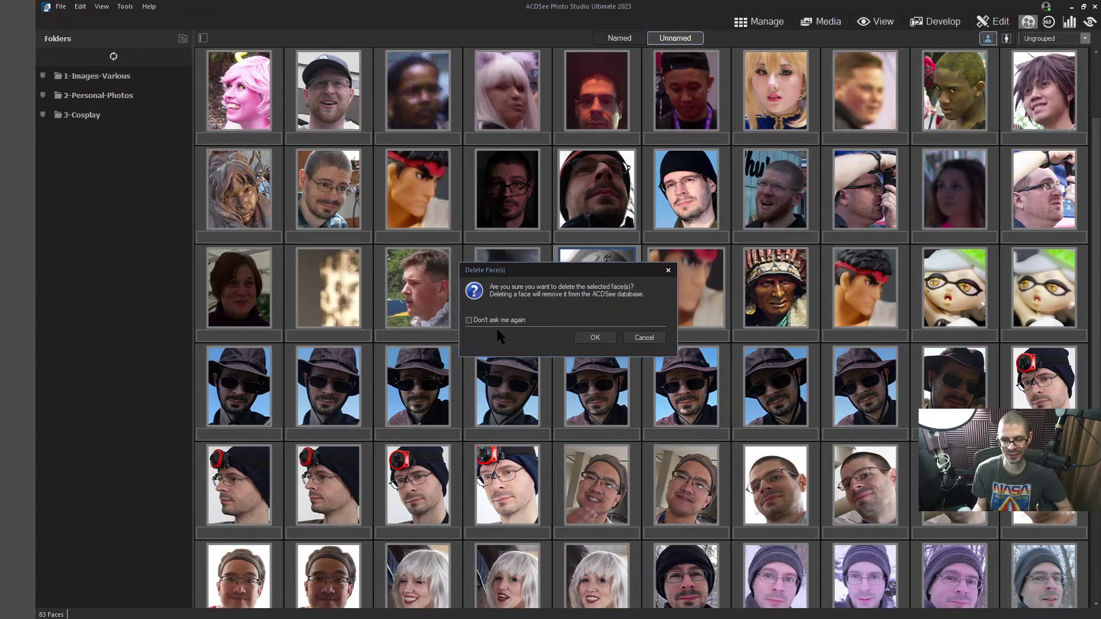
click(595, 337)
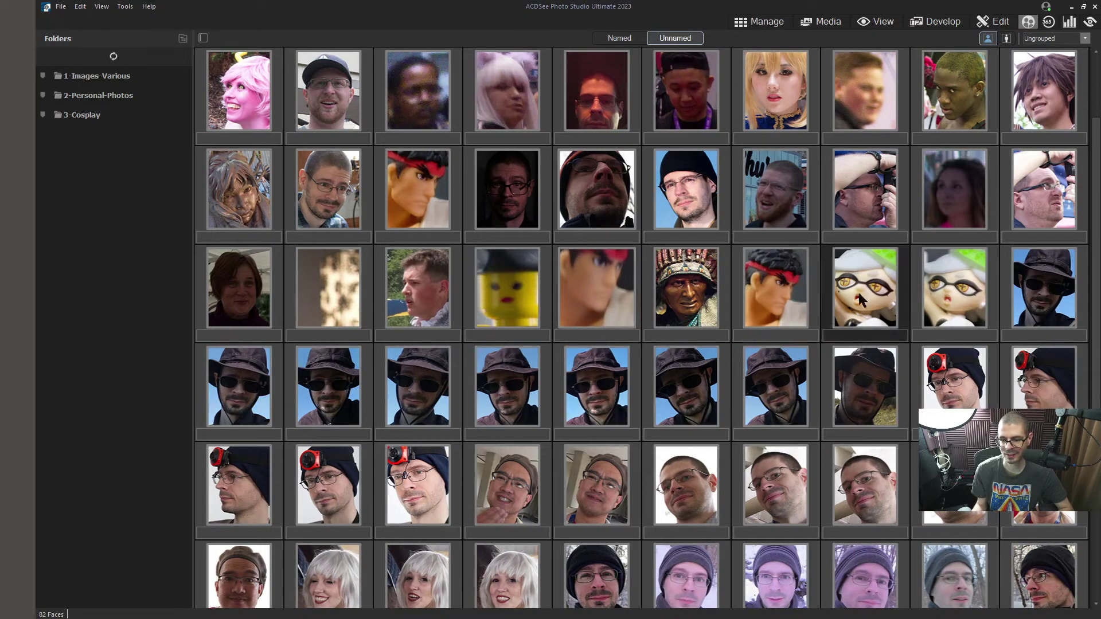
Select the doll, the man holding a camera, the woman and another man's face thumbnails
click(943, 287)
scroll(847, 289, up, 1)
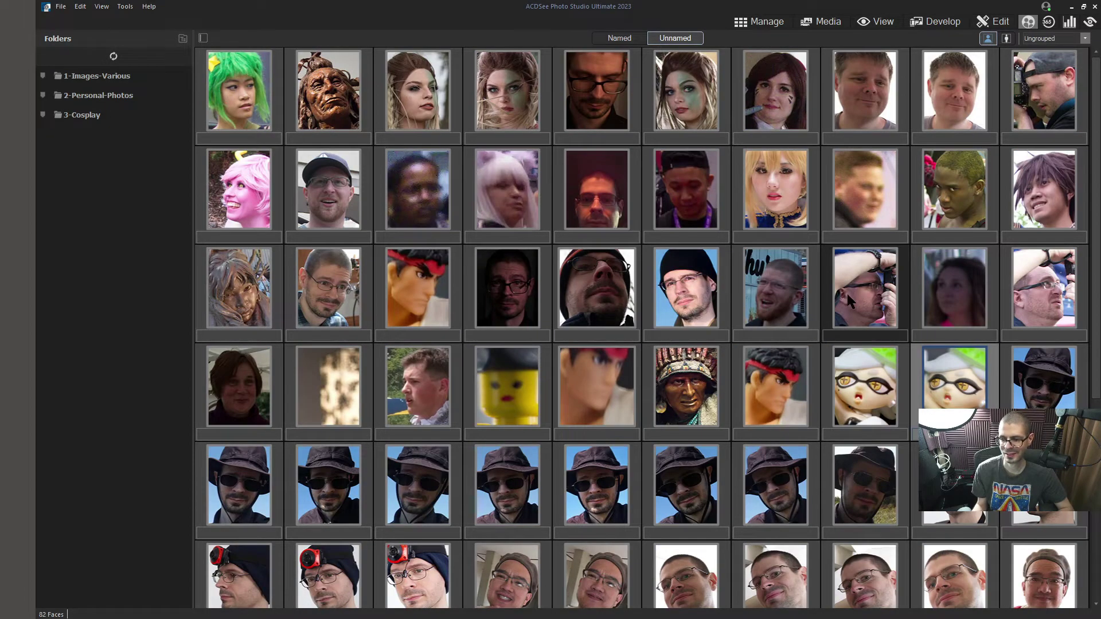
click(864, 293)
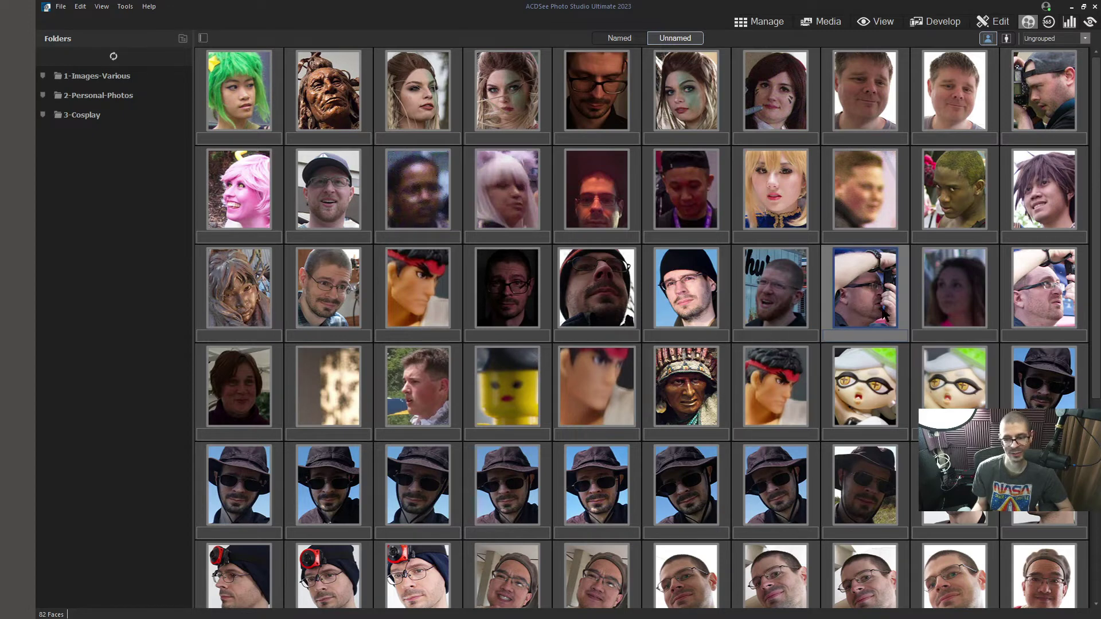
click(959, 288)
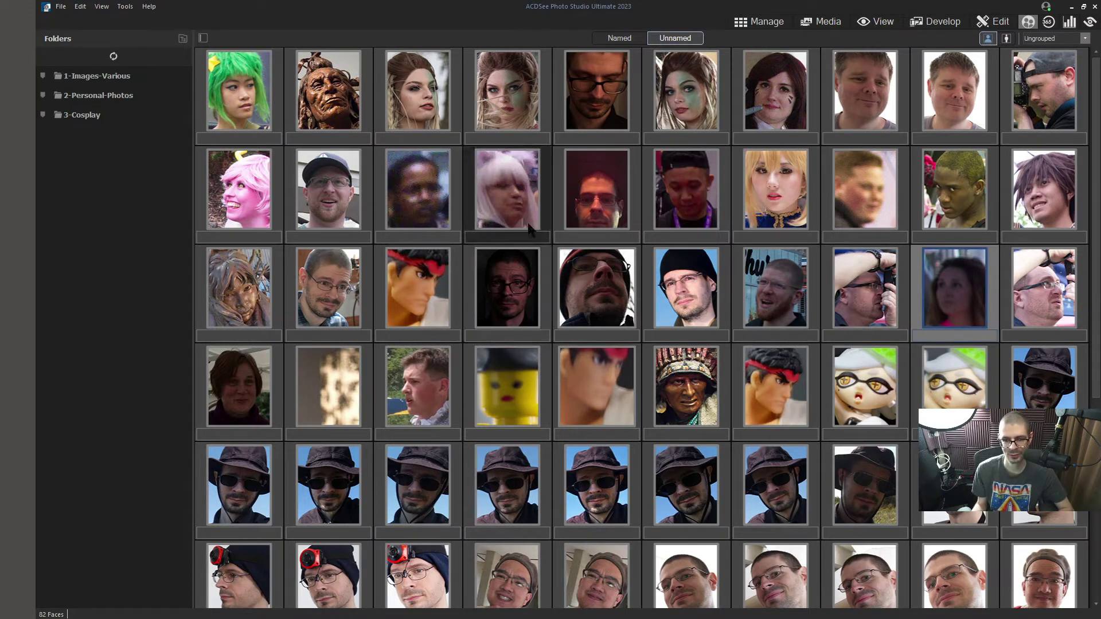
click(603, 201)
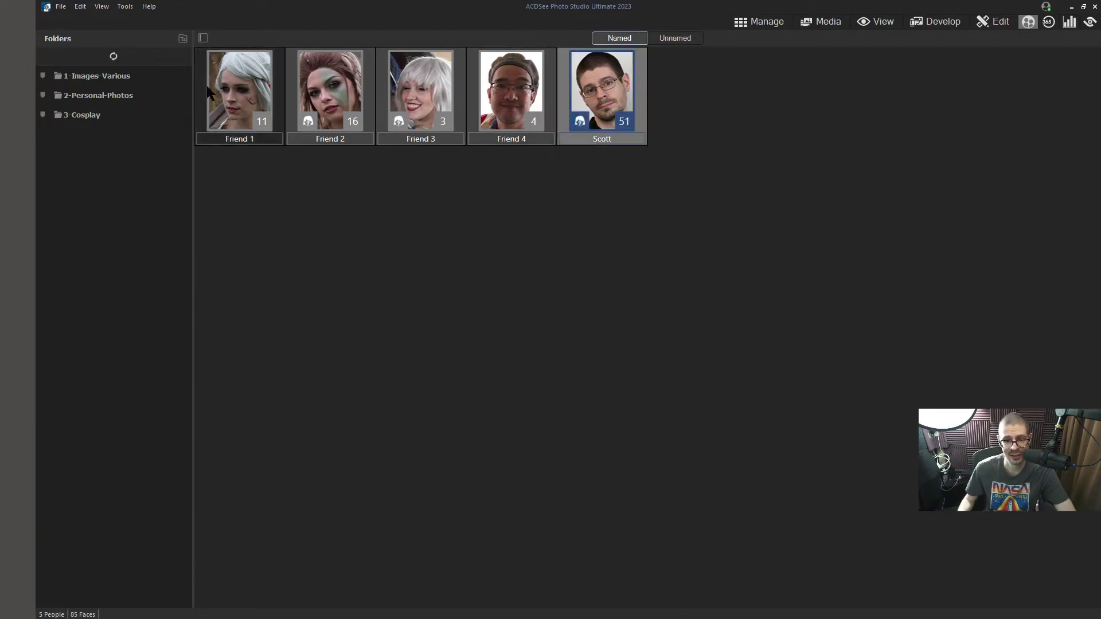
Review Friend 1's eleven tagged faces, then open the Dashboard Overview with Ctrl+F7
double_click(248, 88)
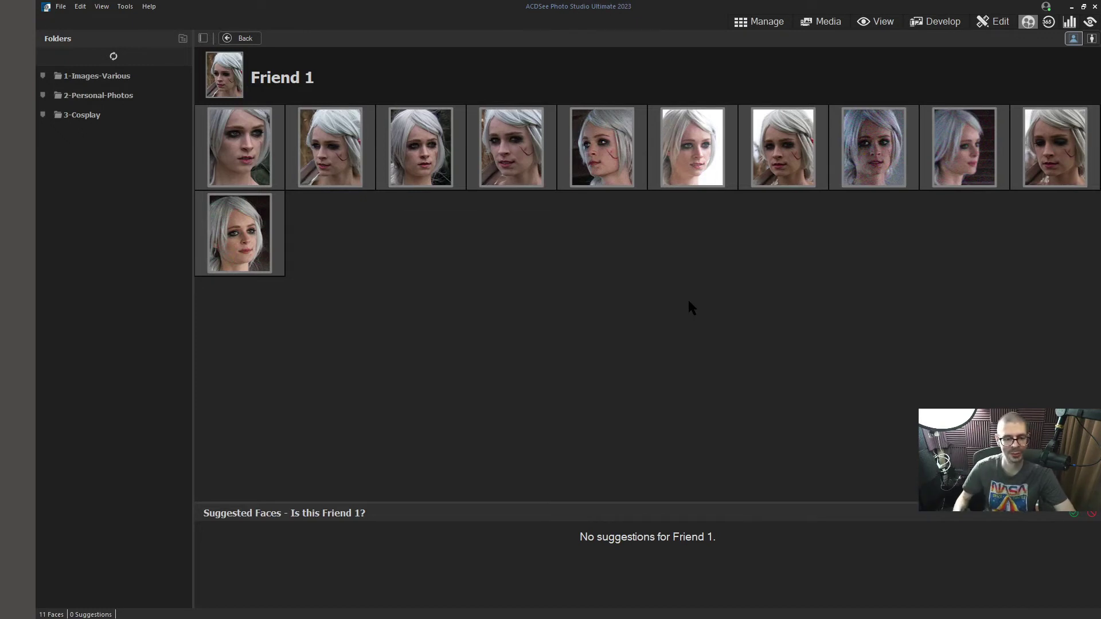
click(760, 24)
key(ctrl+F7)
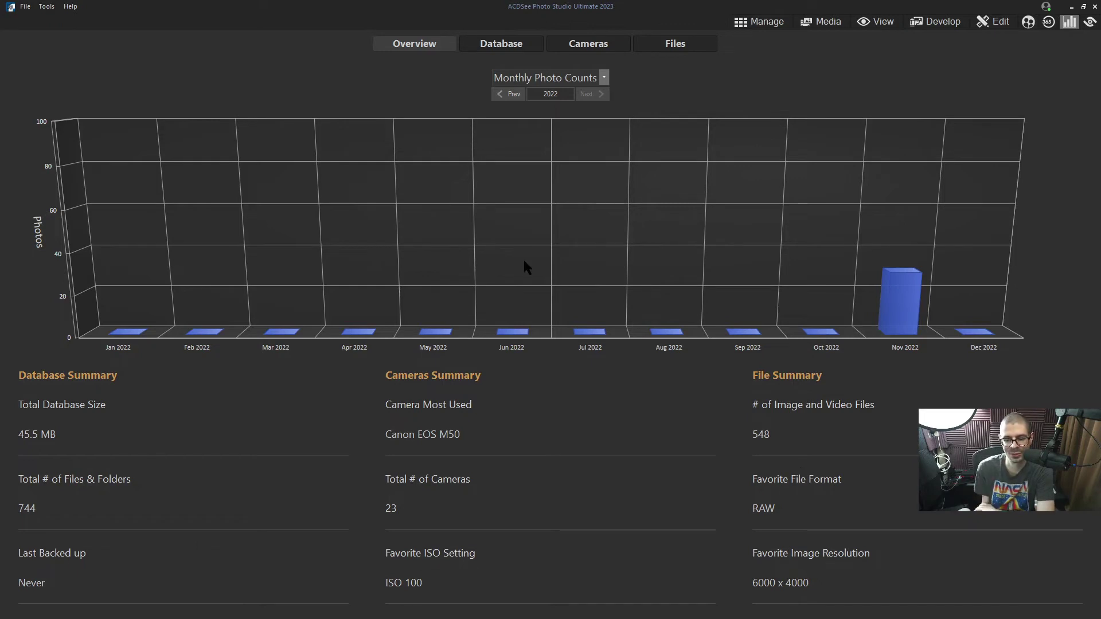
View the Database and Cameras dashboard stats (23 cameras, favorite ISO 100), then return to Manage
click(523, 49)
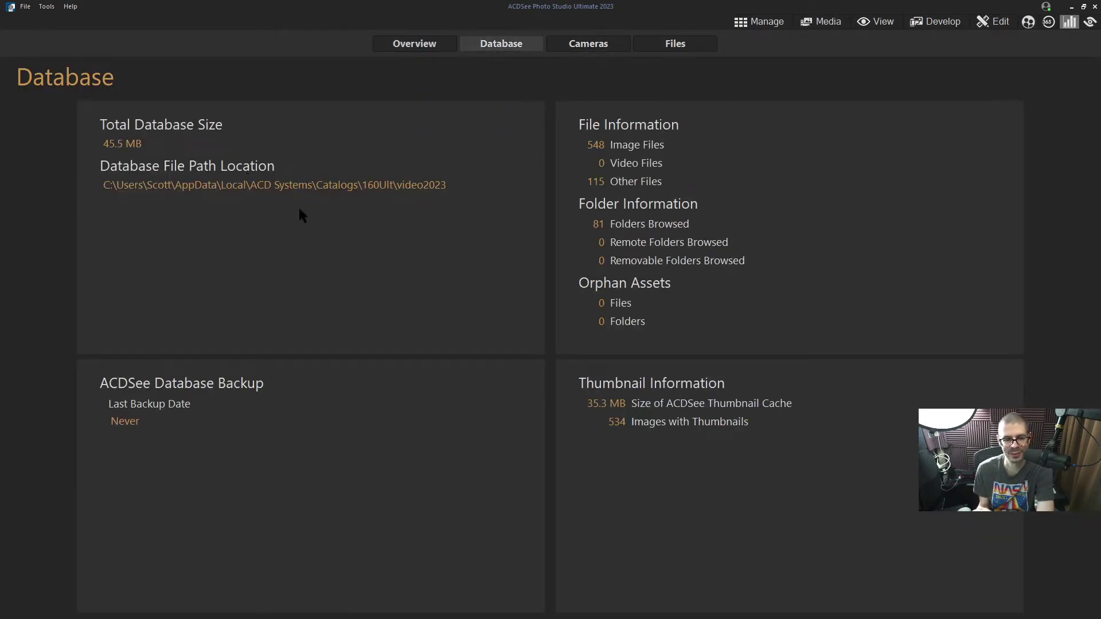
click(592, 47)
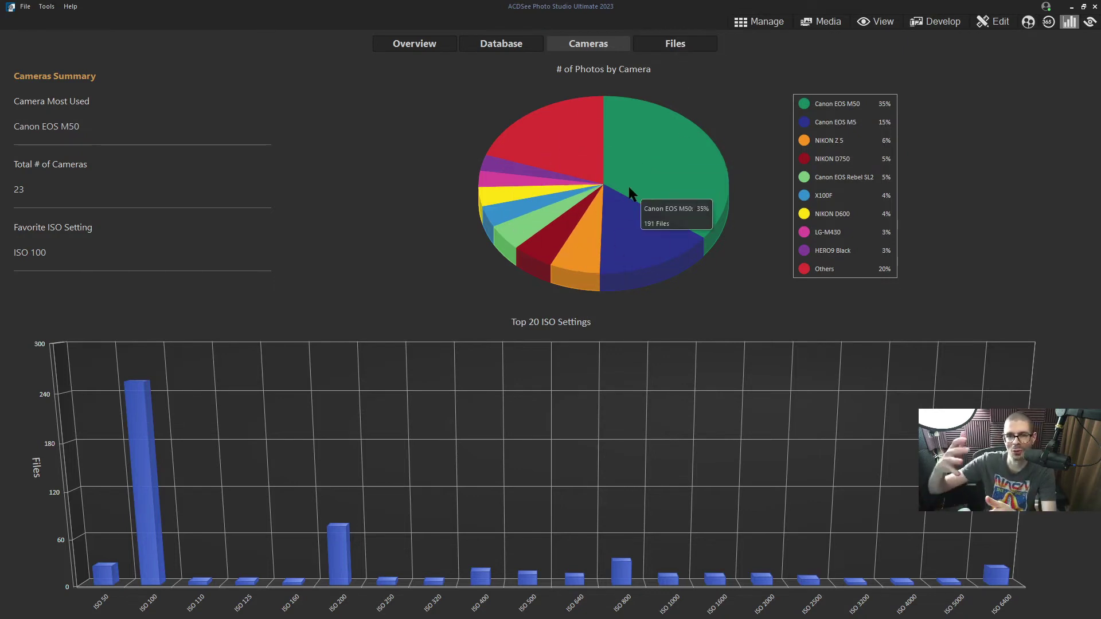
mouse_move(594, 182)
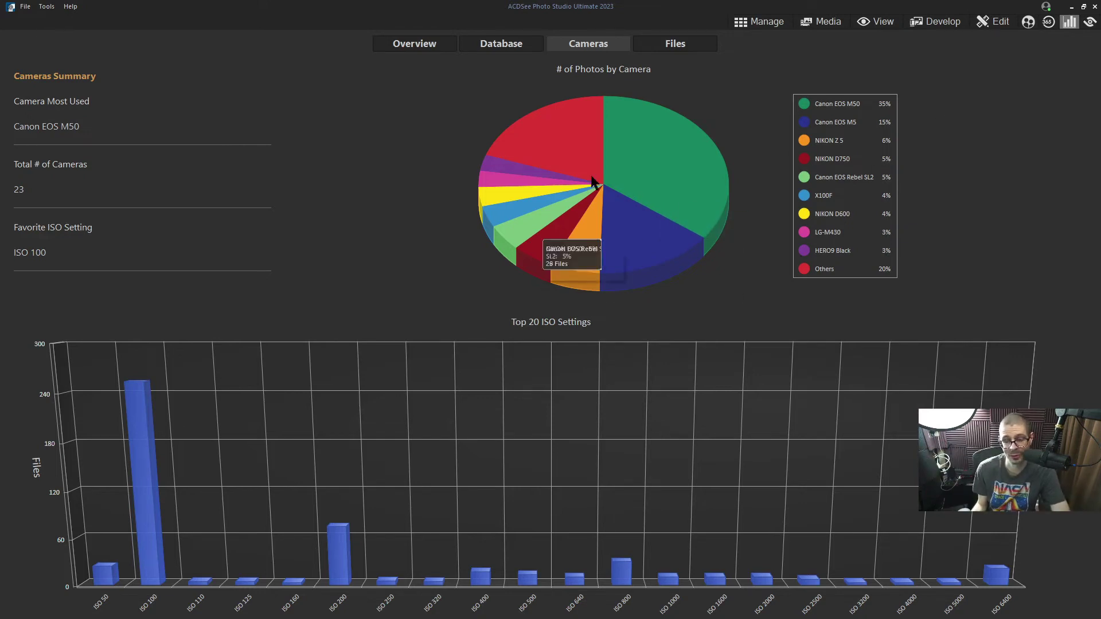
click(675, 43)
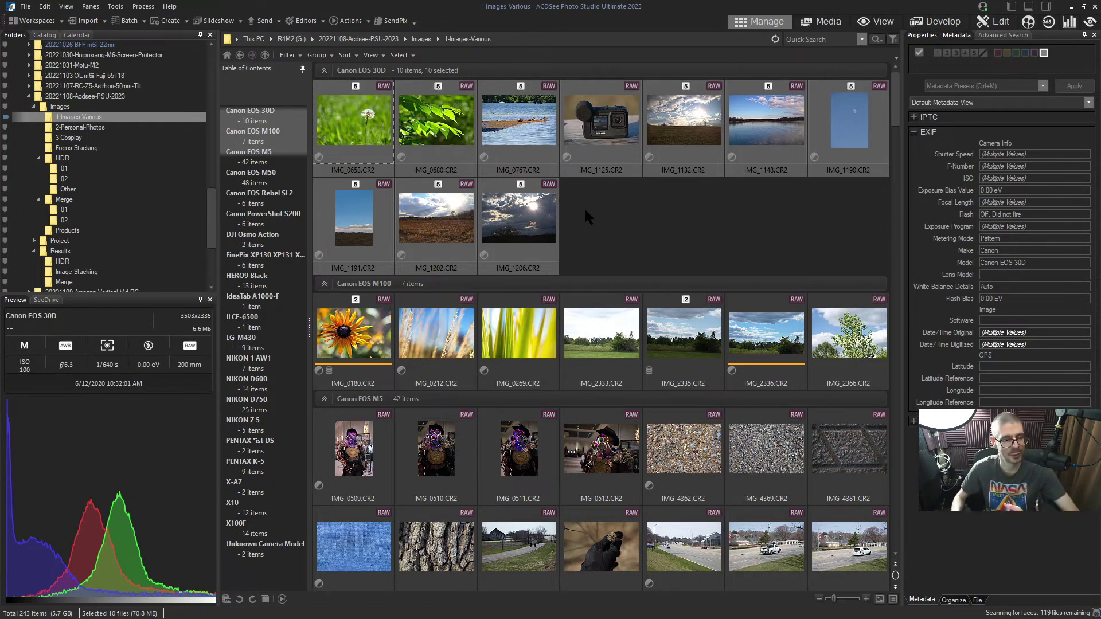
Select all ten Canon EOS 30D photos for batch renaming
click(357, 118)
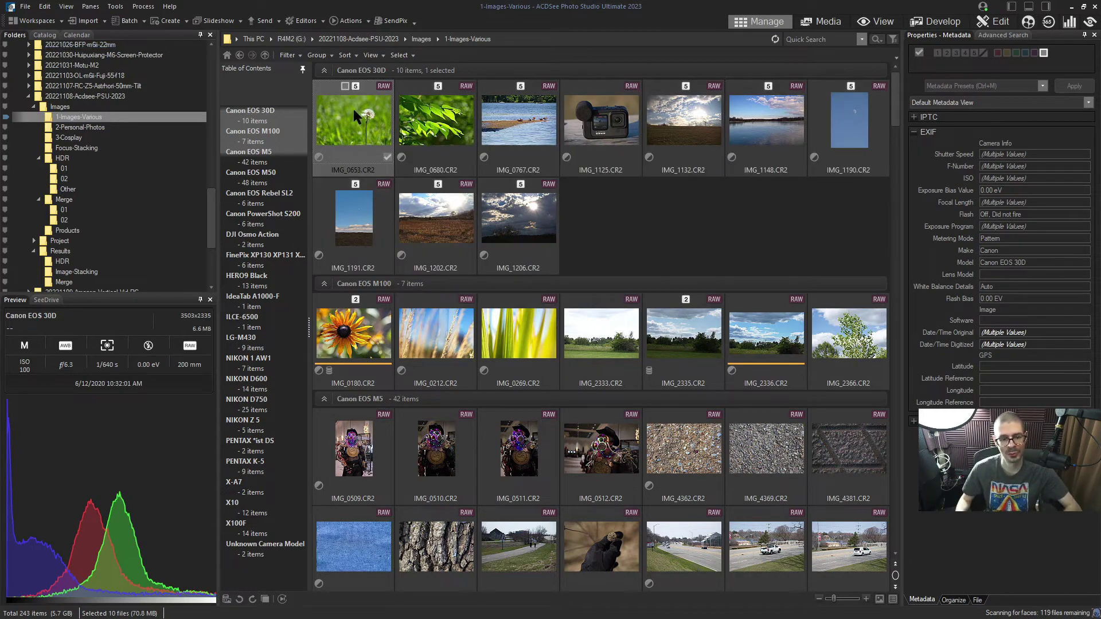
click(361, 70)
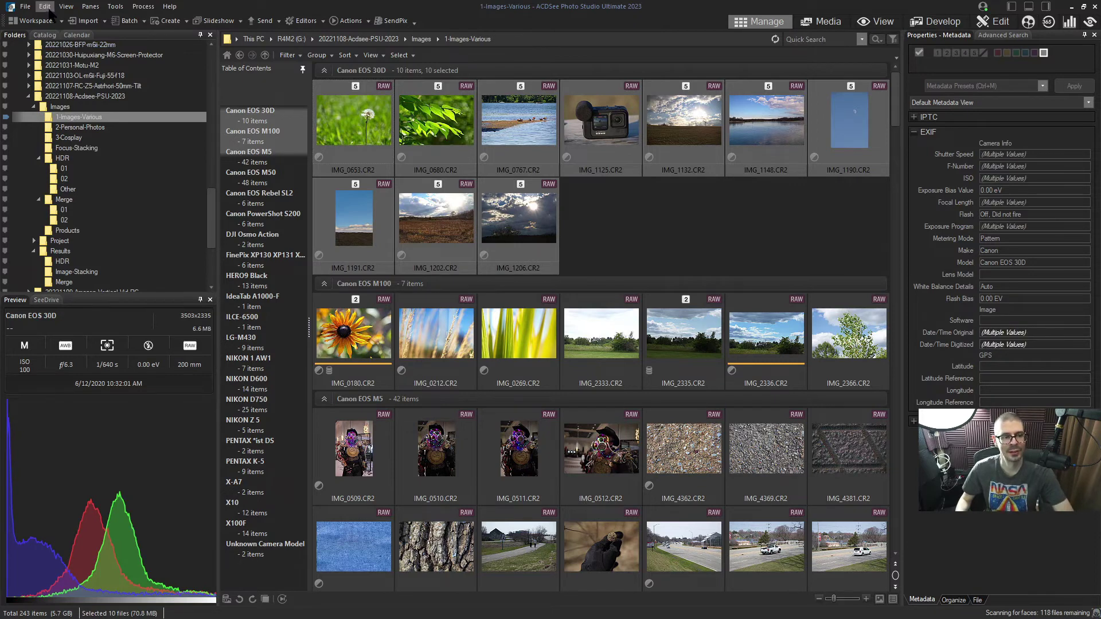
click(44, 6)
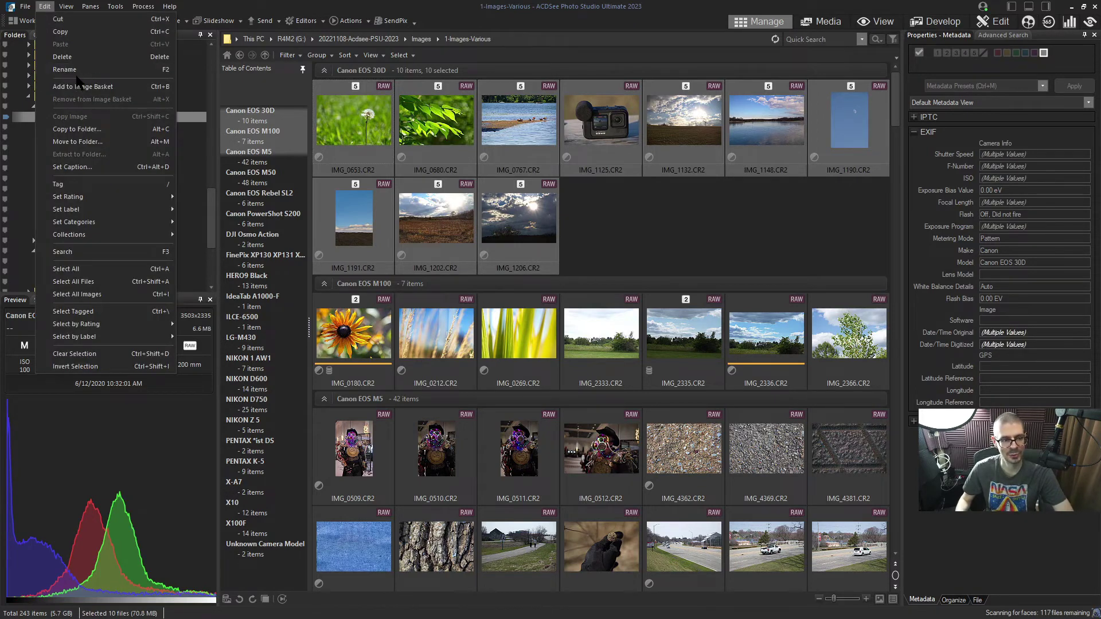
click(79, 71)
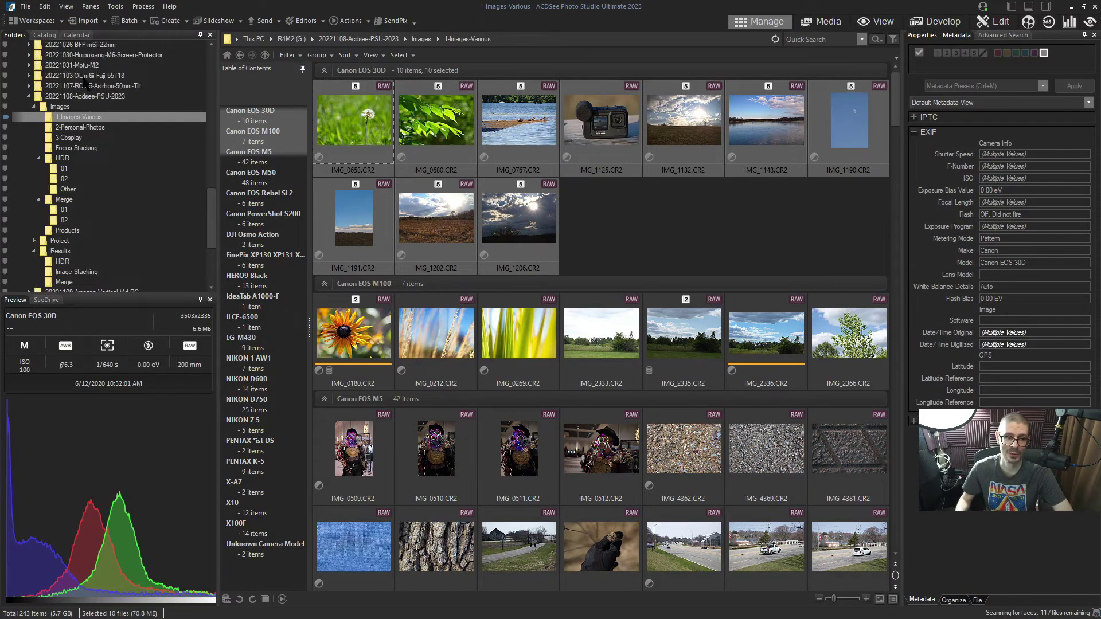
Rename them with a template of F-number, focal length and ISO, without the trailing numbering
double_click(393, 248)
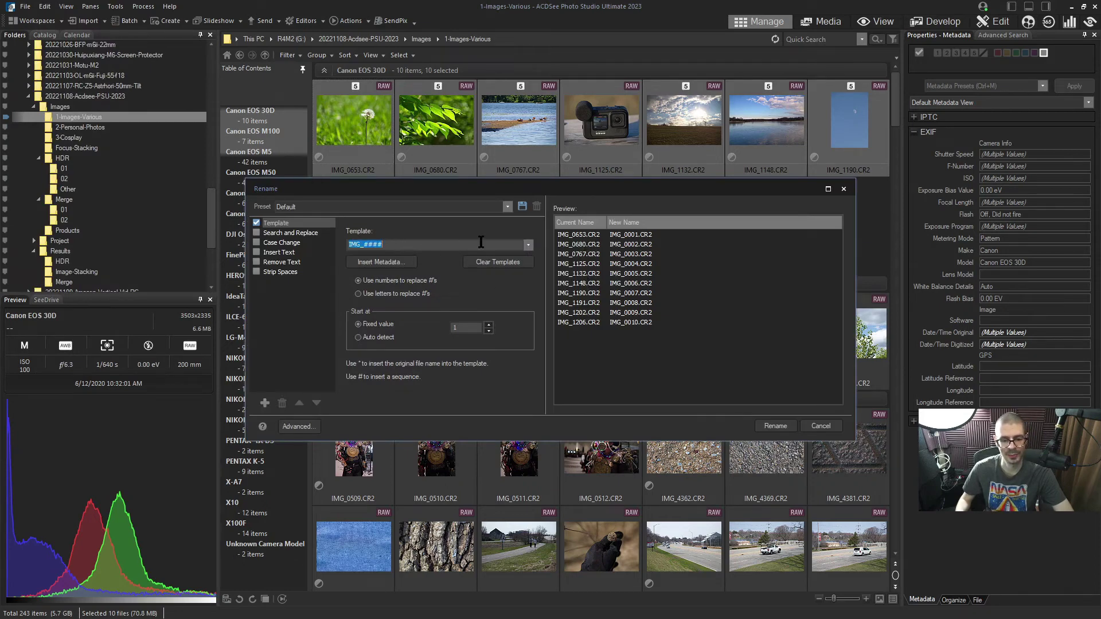
click(528, 244)
click(429, 258)
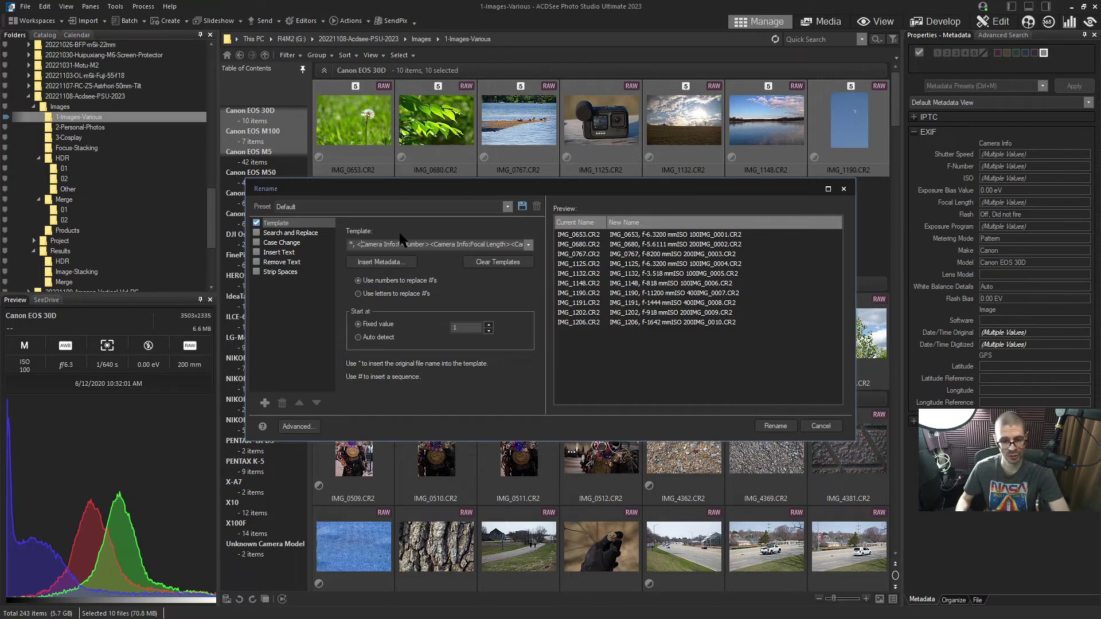
click(430, 244)
text(_)
text(, )
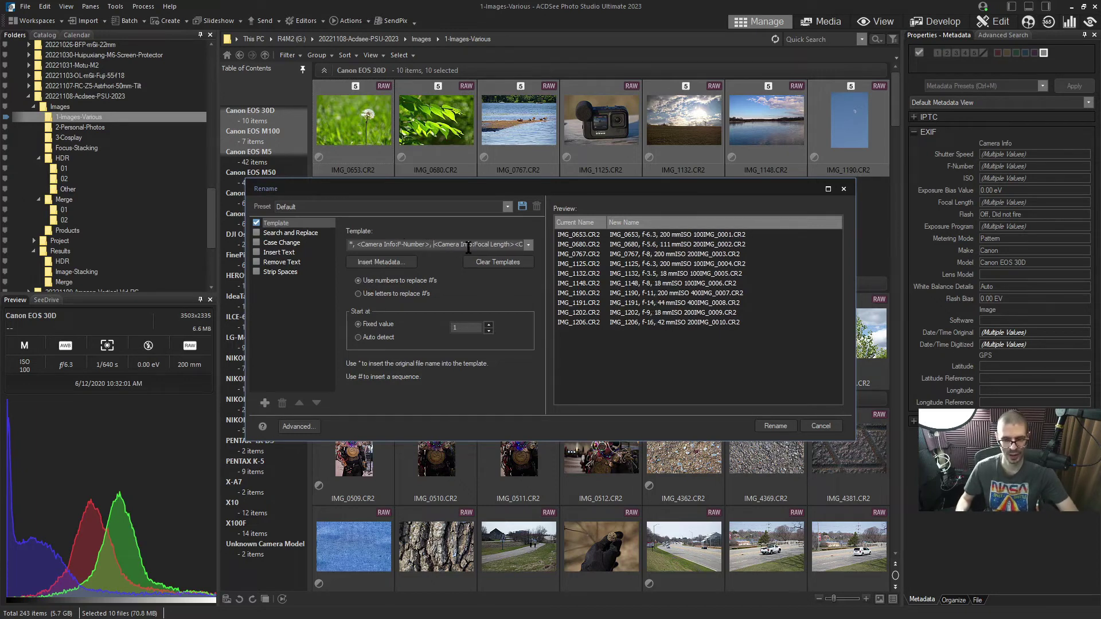
text(,)
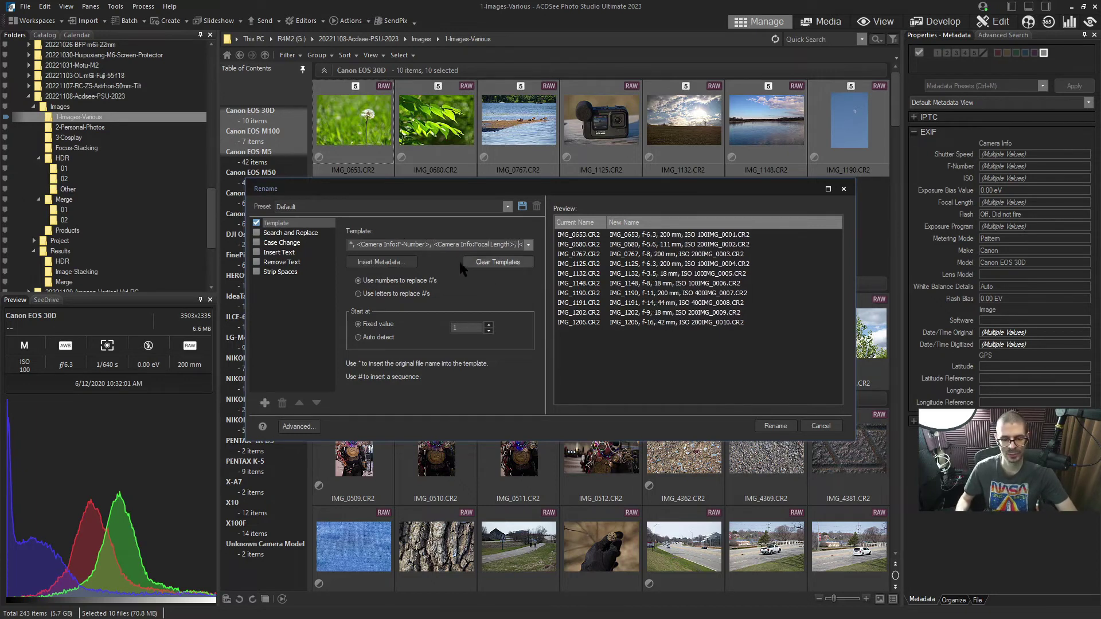
key(End)
key(shift+Left)
key(shift+Left)
key(shift+Left)
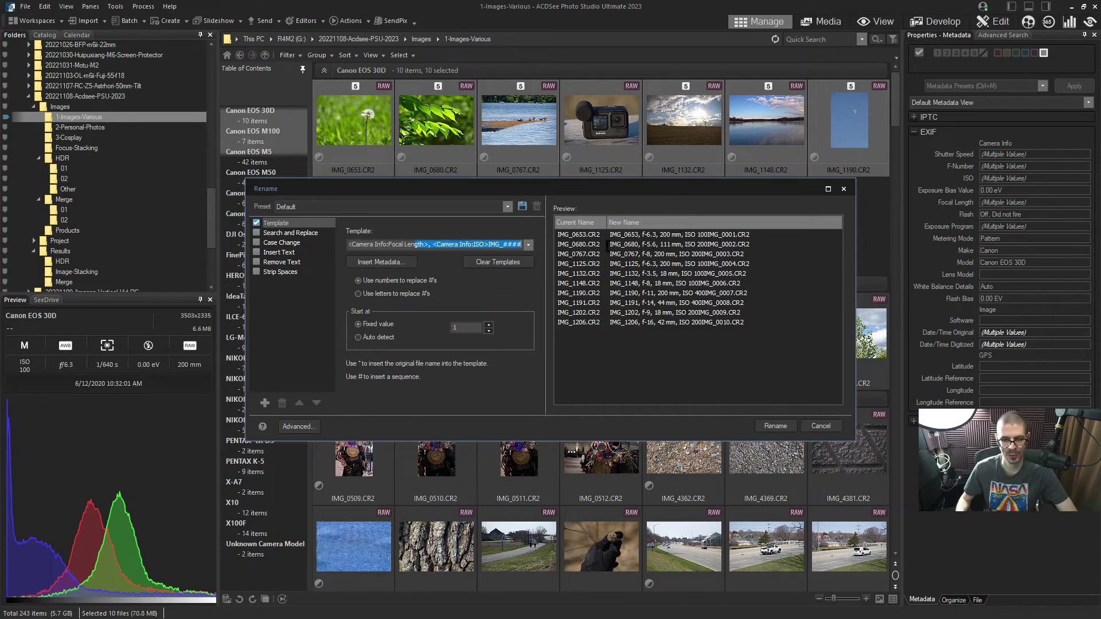
key(Delete)
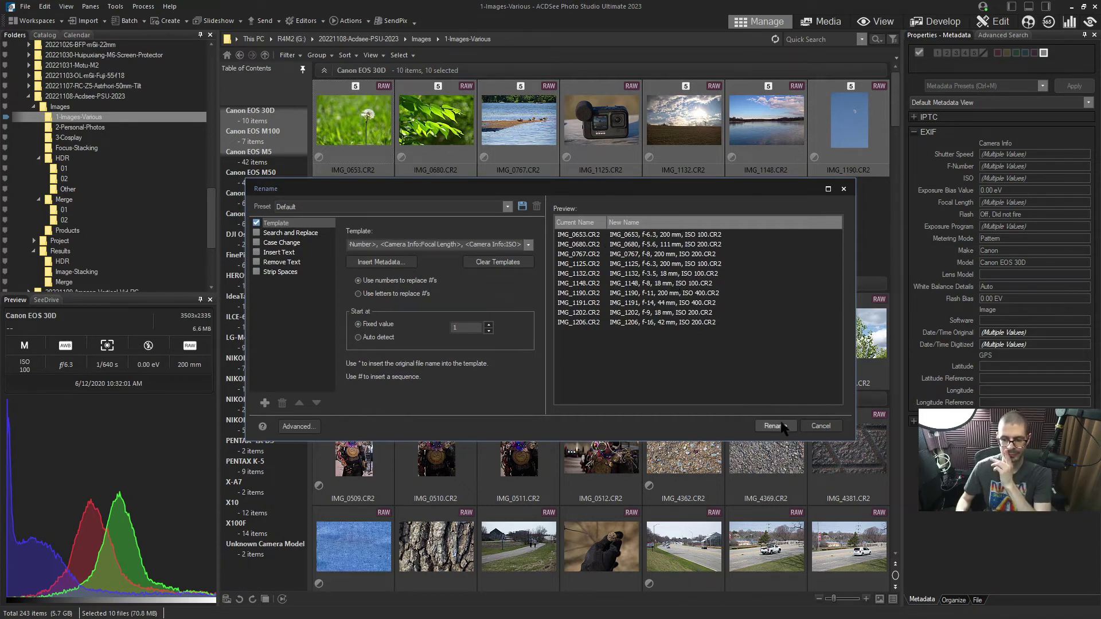
click(774, 426)
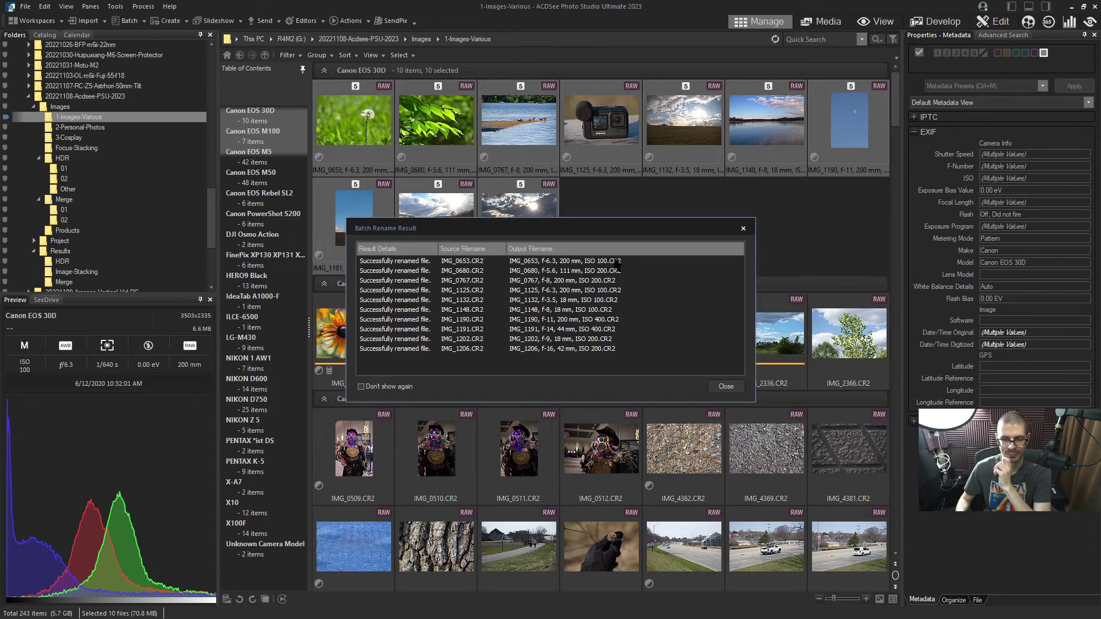
Close the rename results summary and select the existing quick search text
click(726, 387)
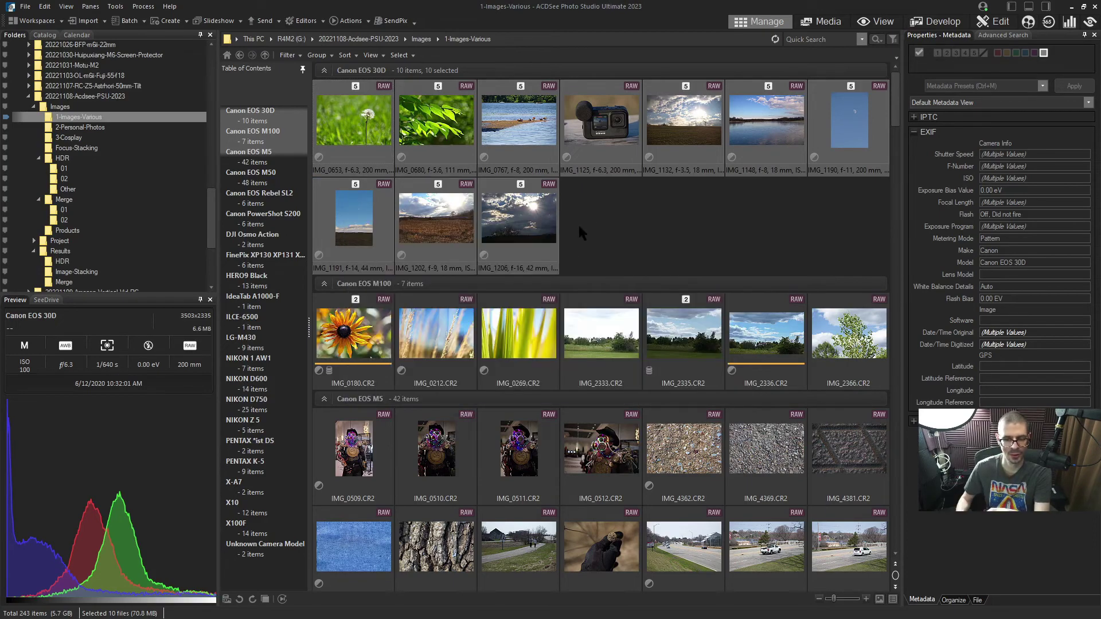
click(861, 39)
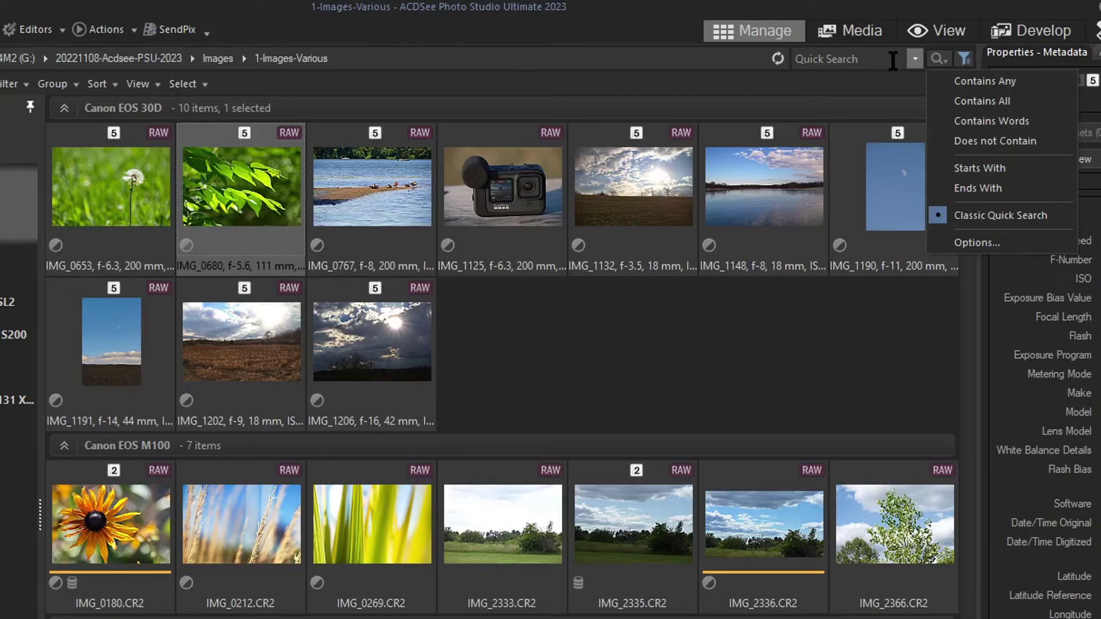
click(991, 77)
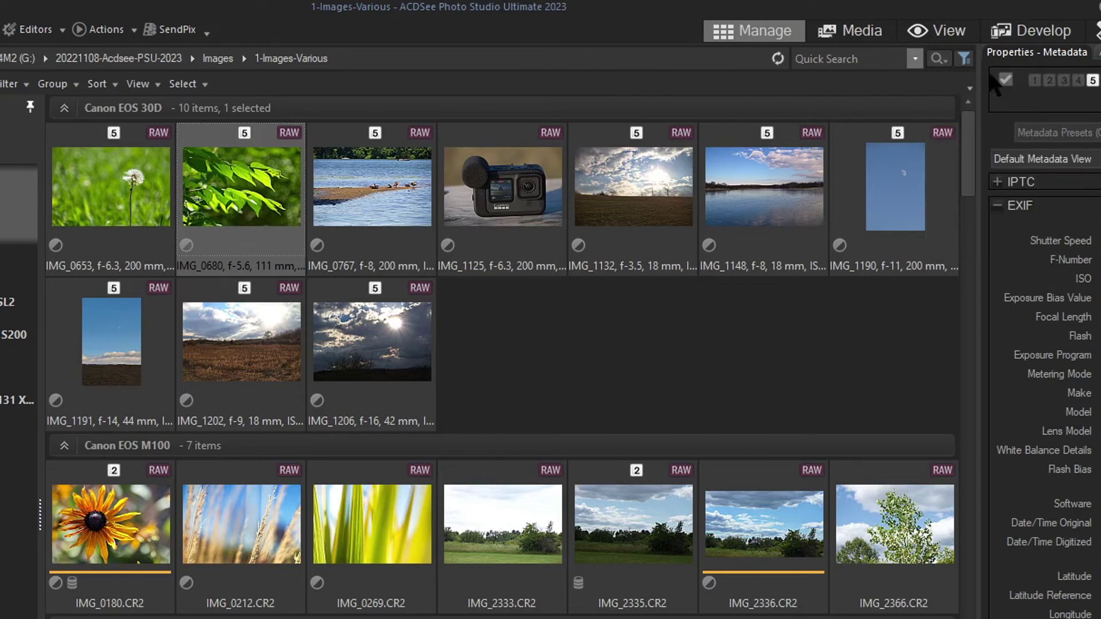
click(855, 63)
key(ctrl+a)
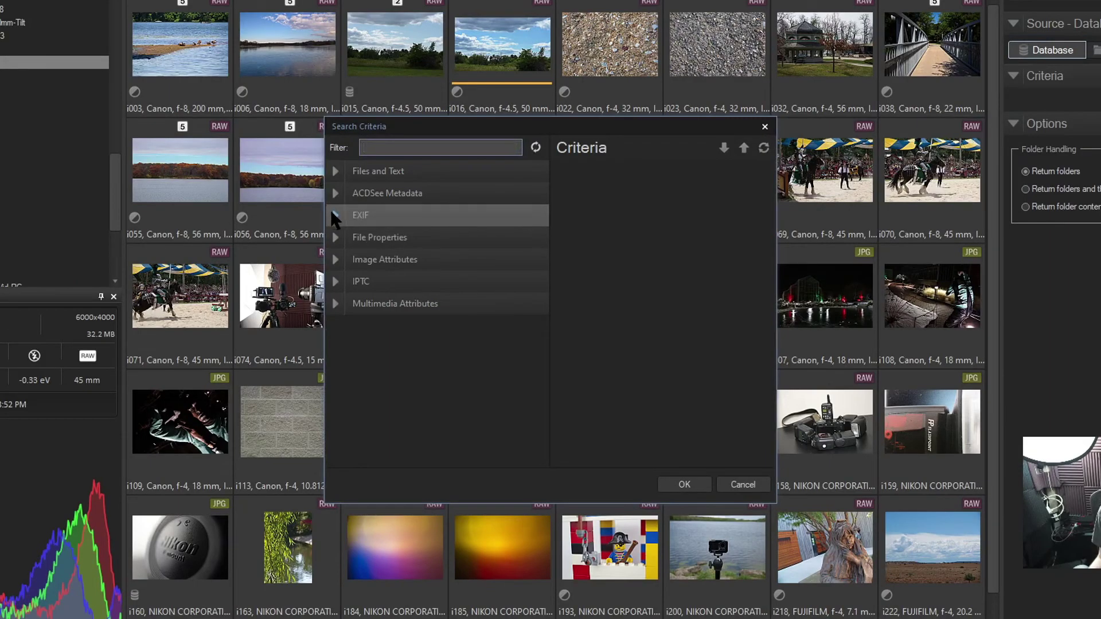
Run an advanced EXIF search with ISO equals 100 and camera Model contains Canon
click(336, 216)
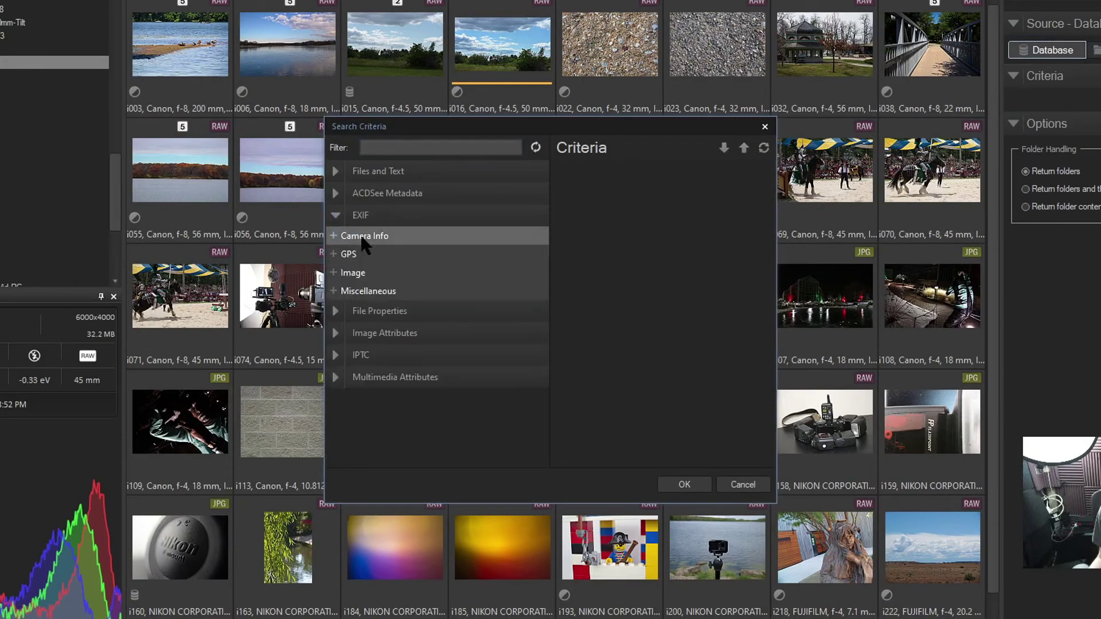
click(339, 241)
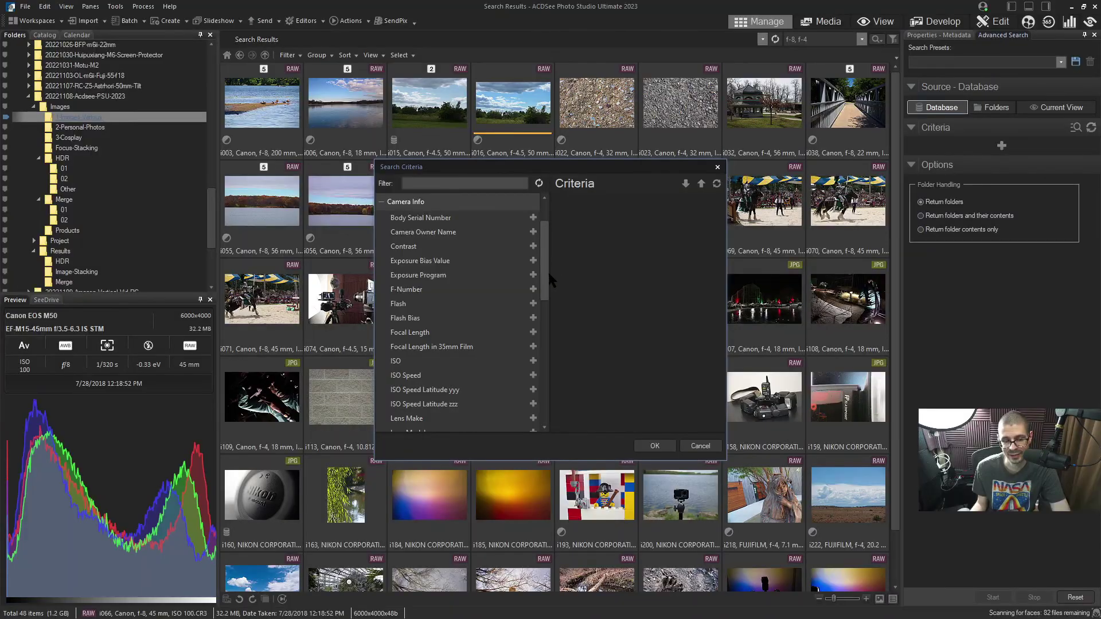
scroll(547, 304, down, 1)
scroll(547, 303, down, 1)
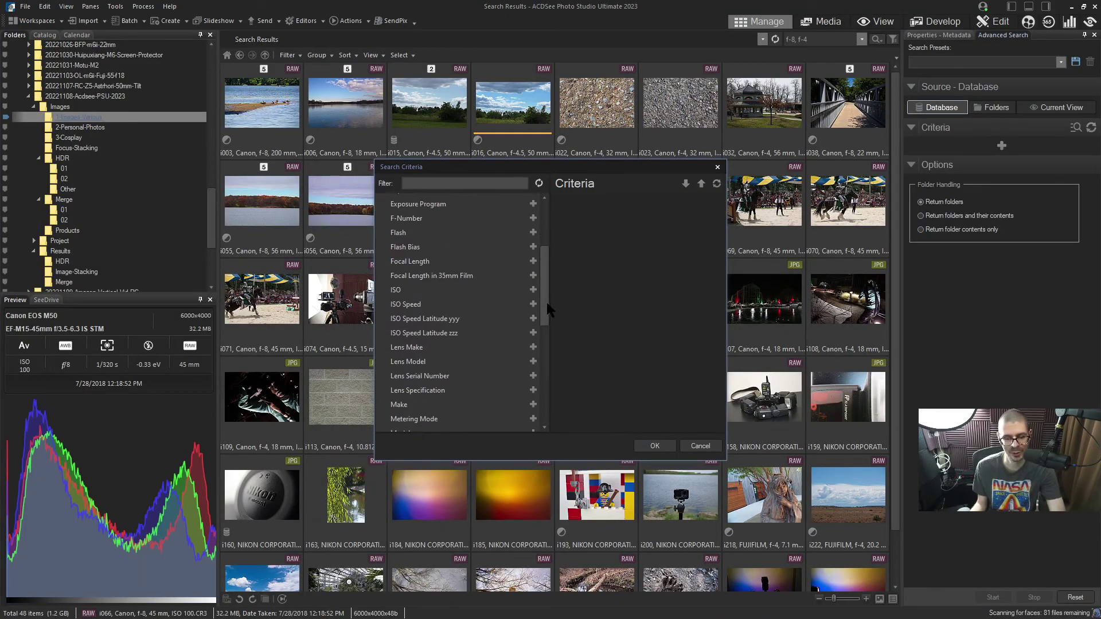
scroll(545, 318, down, 2)
double_click(416, 251)
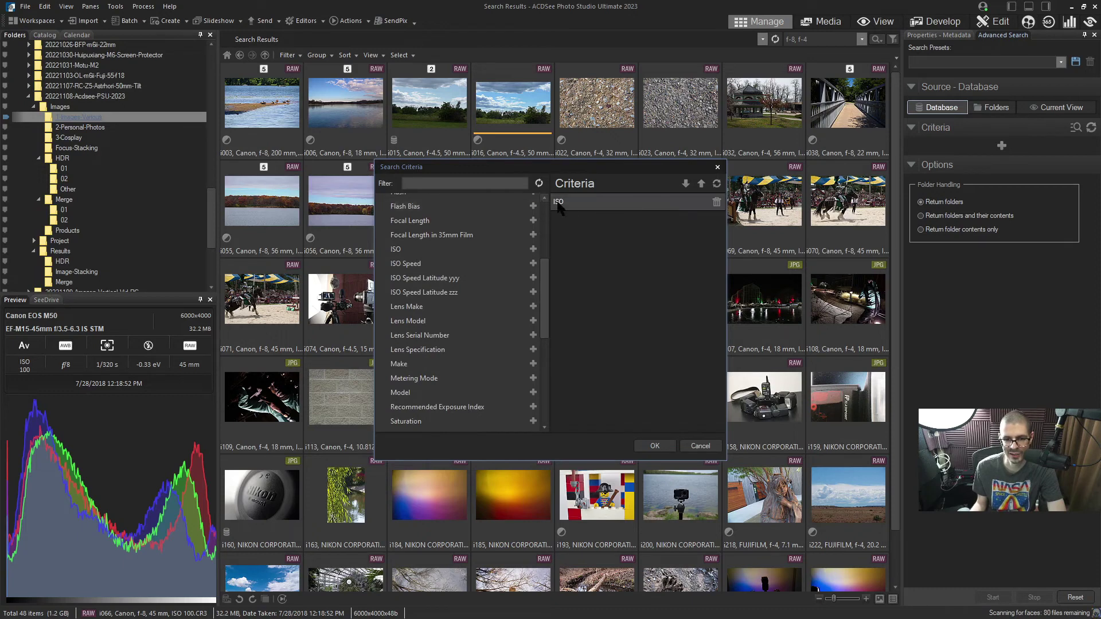
drag(400, 393, 564, 221)
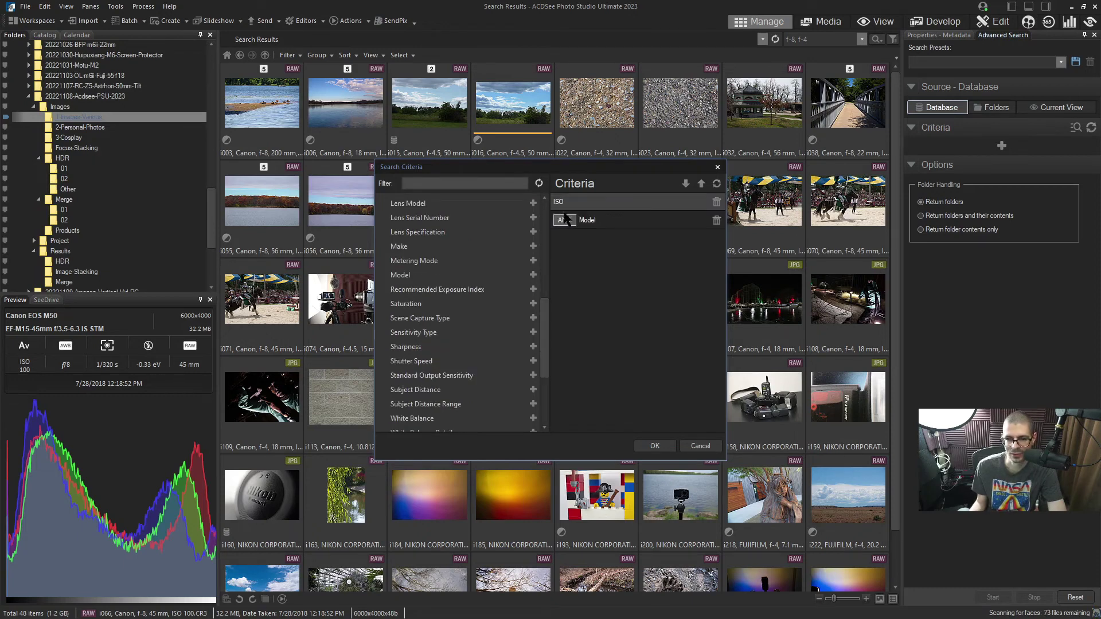
click(654, 446)
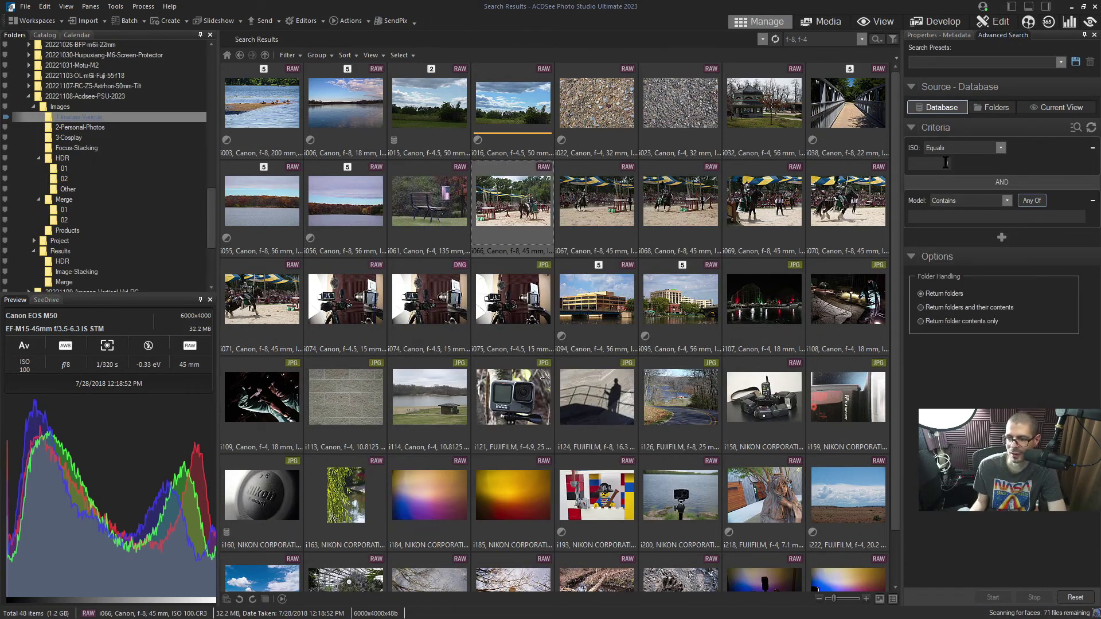
text(100)
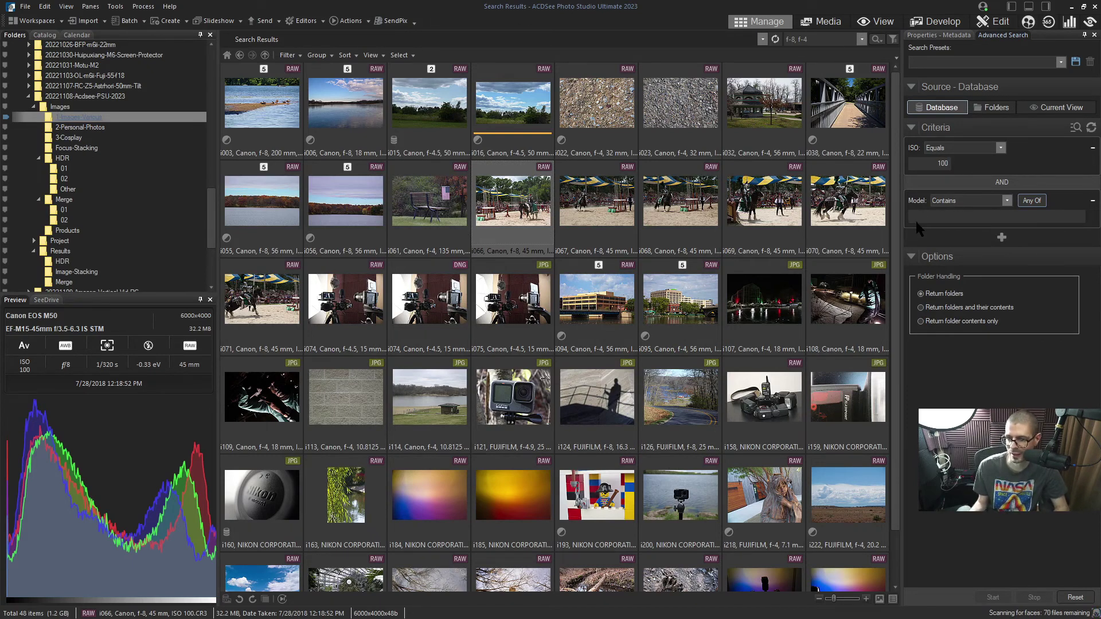
click(915, 219)
text(Canon)
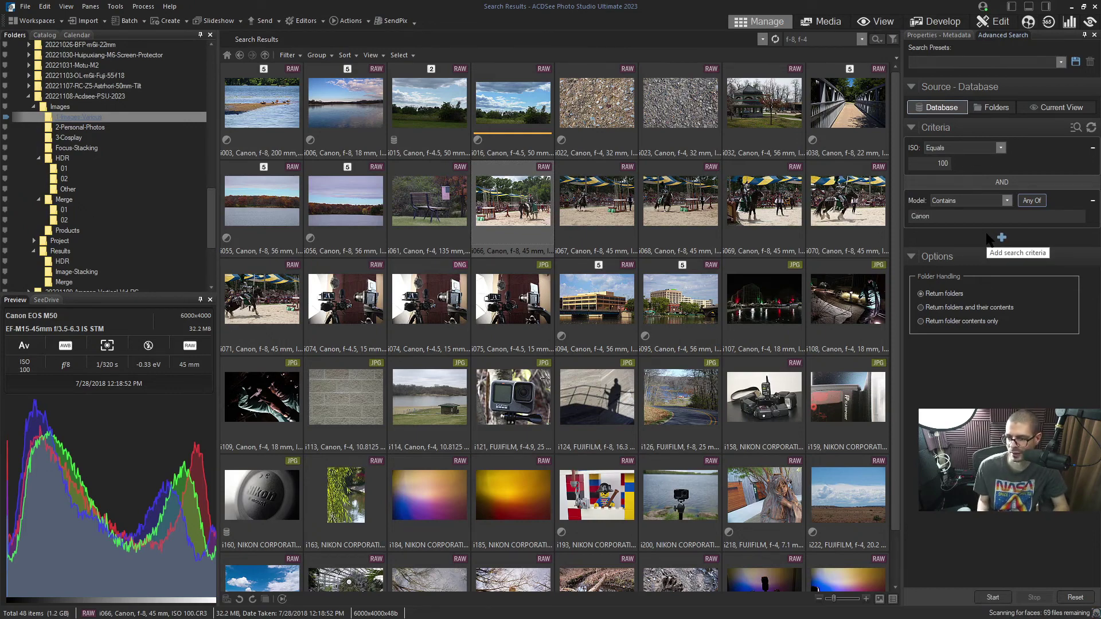
click(992, 597)
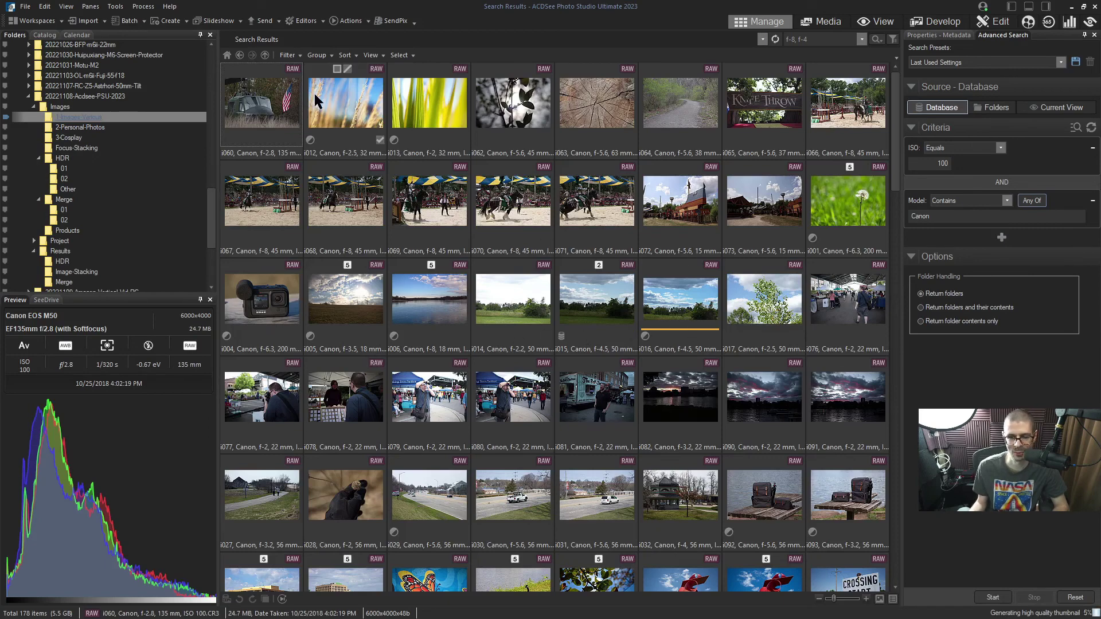
scroll(488, 312, down, 5)
Group the search results by camera model and clear the photo selection
click(315, 57)
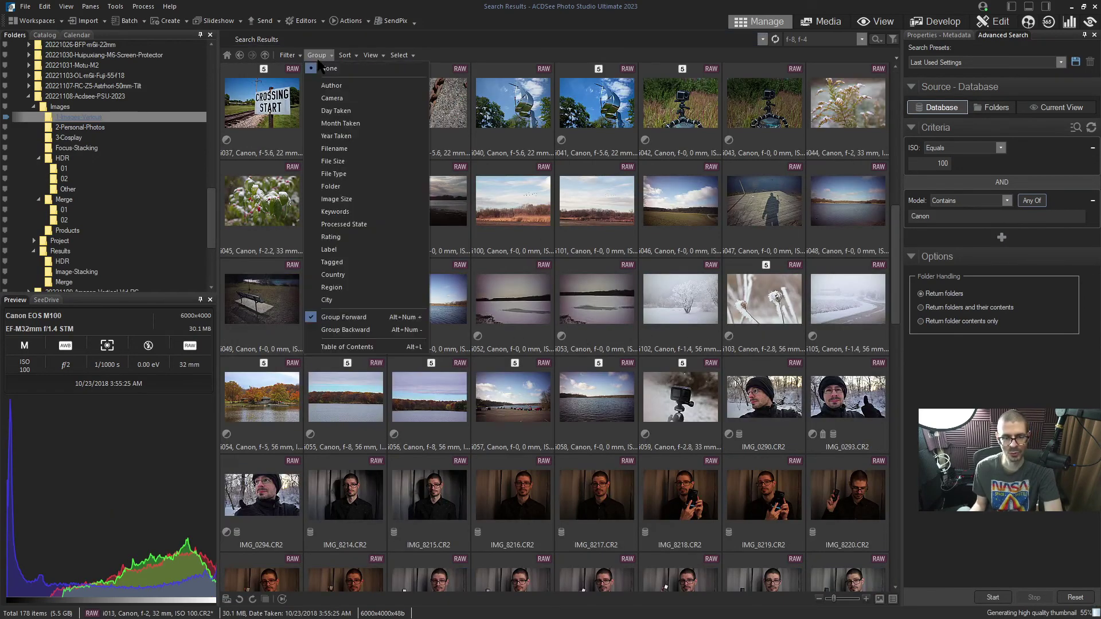
click(344, 101)
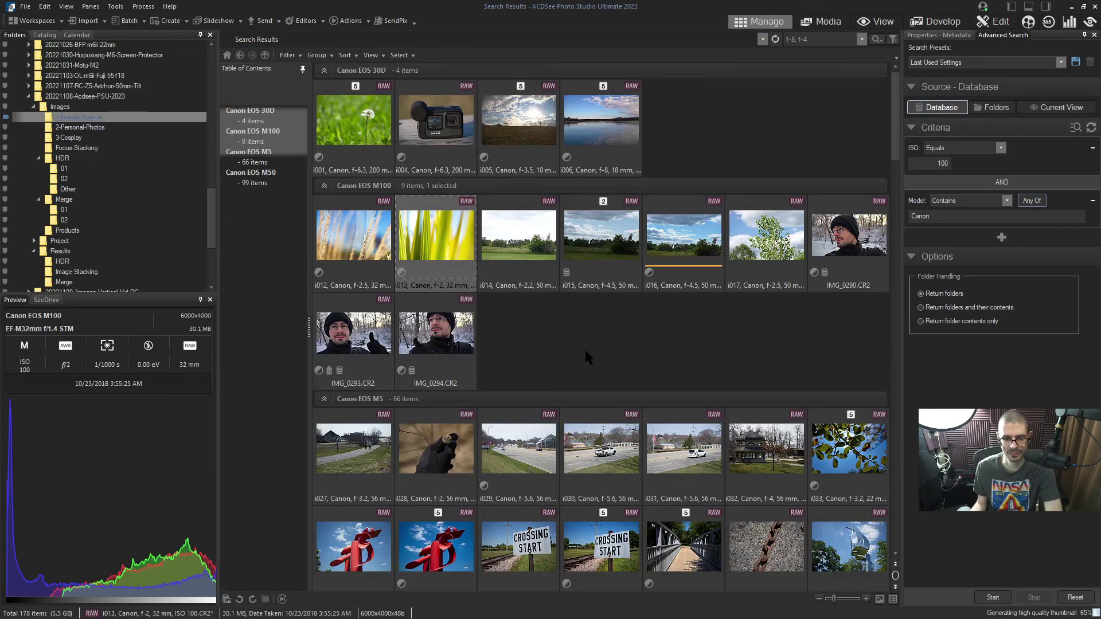
click(583, 347)
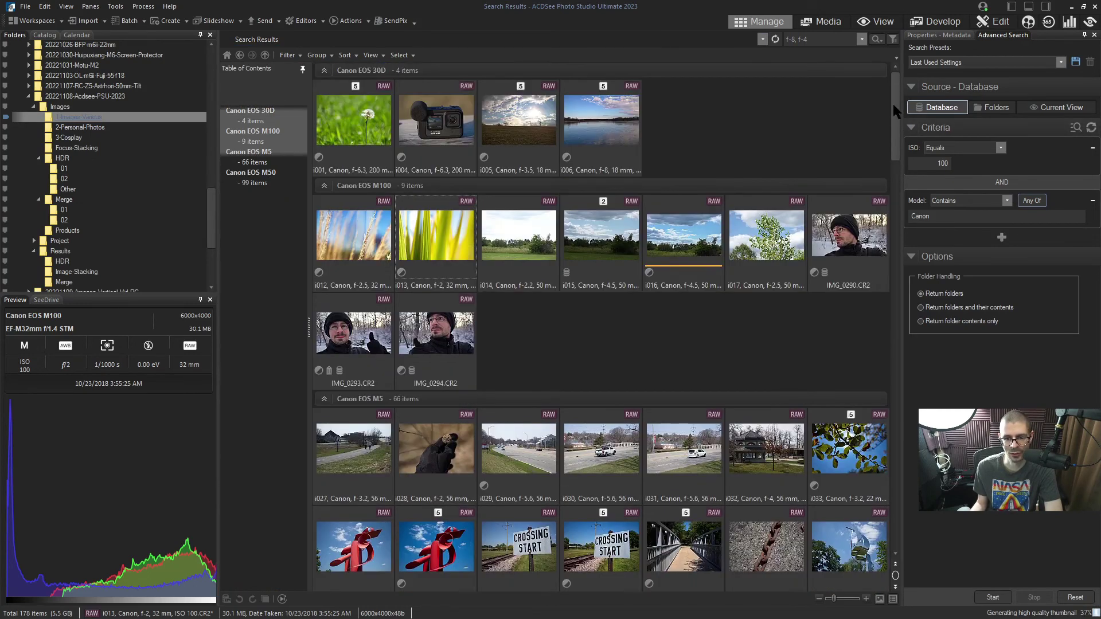
drag(894, 106, 900, 228)
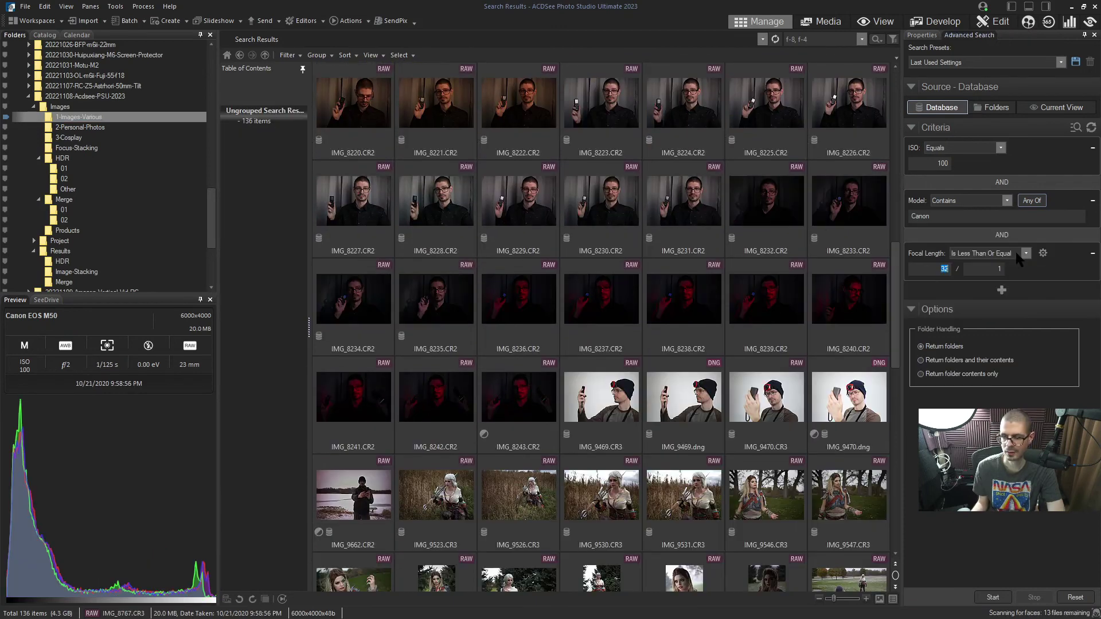
Rerun the search with Focal Length equals 32/1, then select IMG_9607.CR3
click(1023, 256)
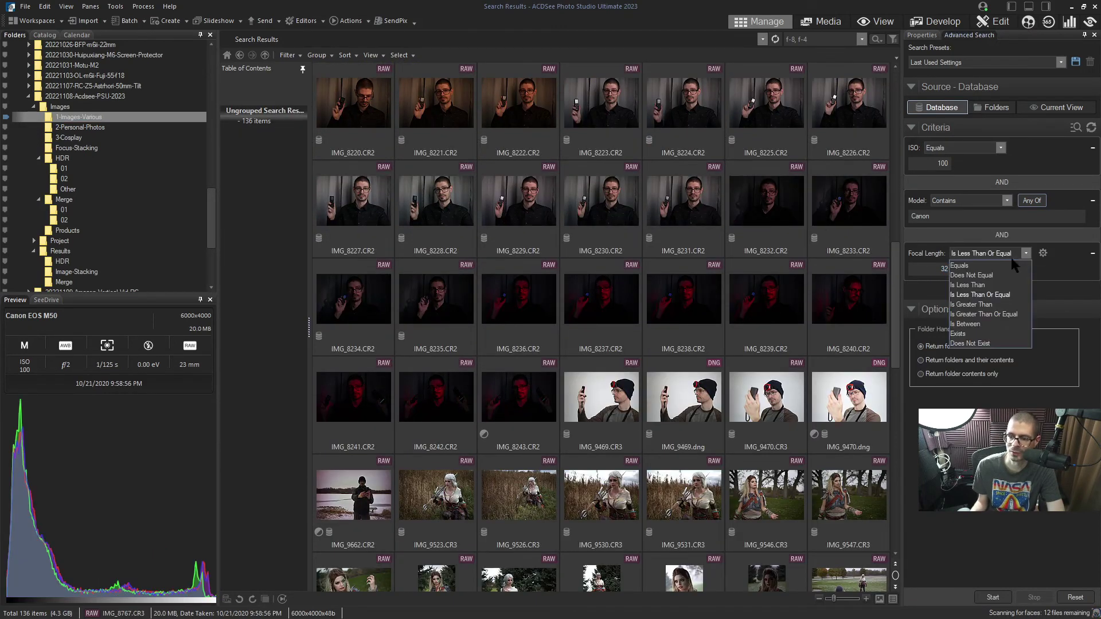
click(966, 267)
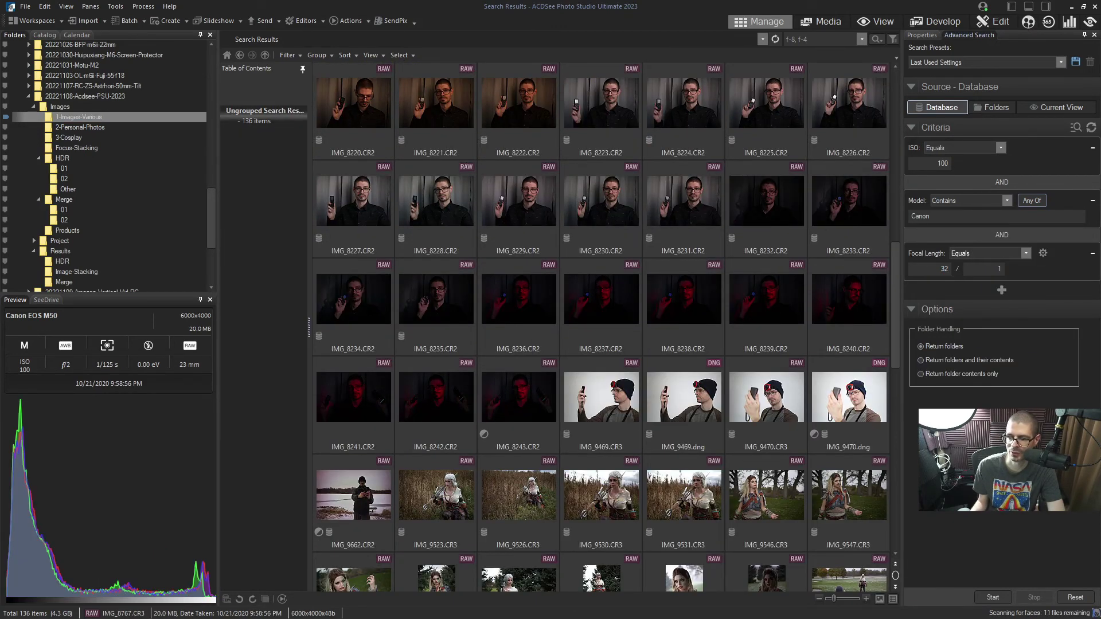
click(990, 597)
click(606, 318)
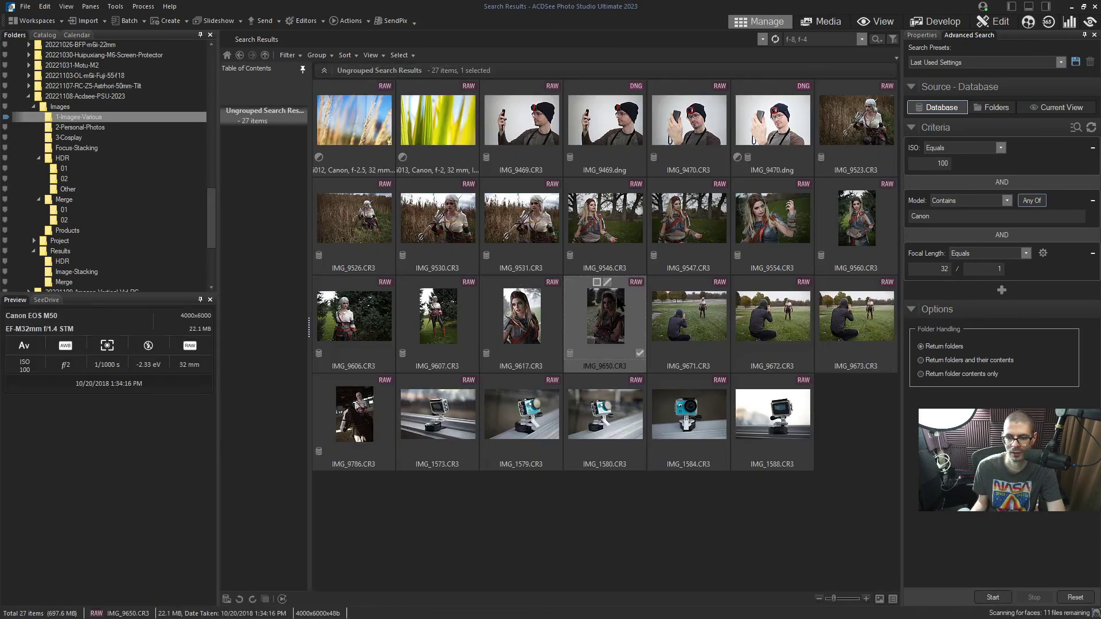
key(Left)
key(Left)
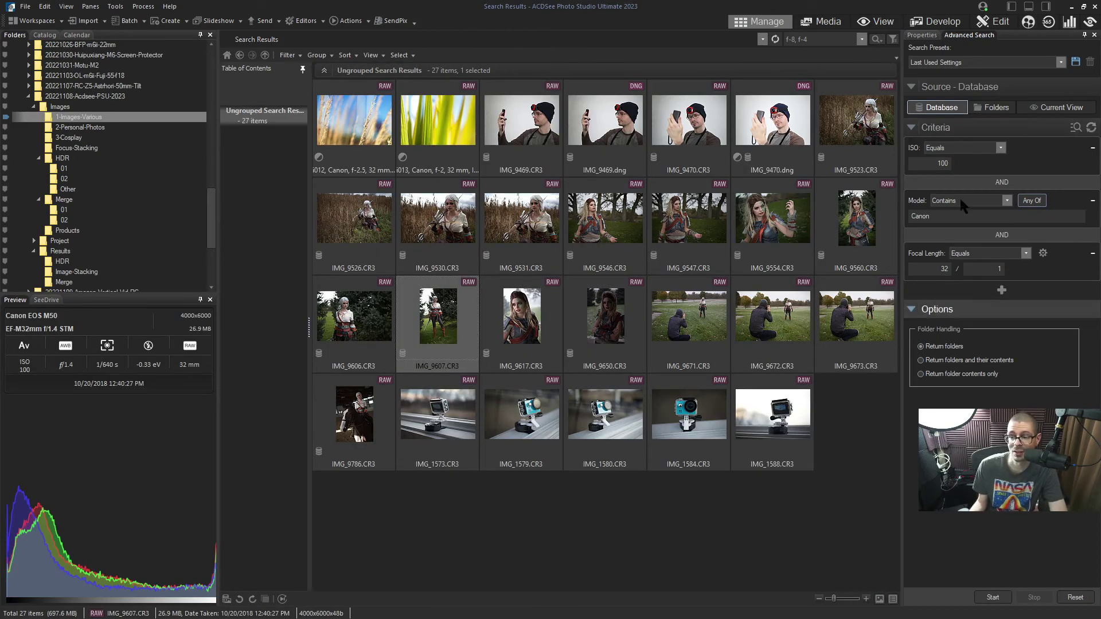